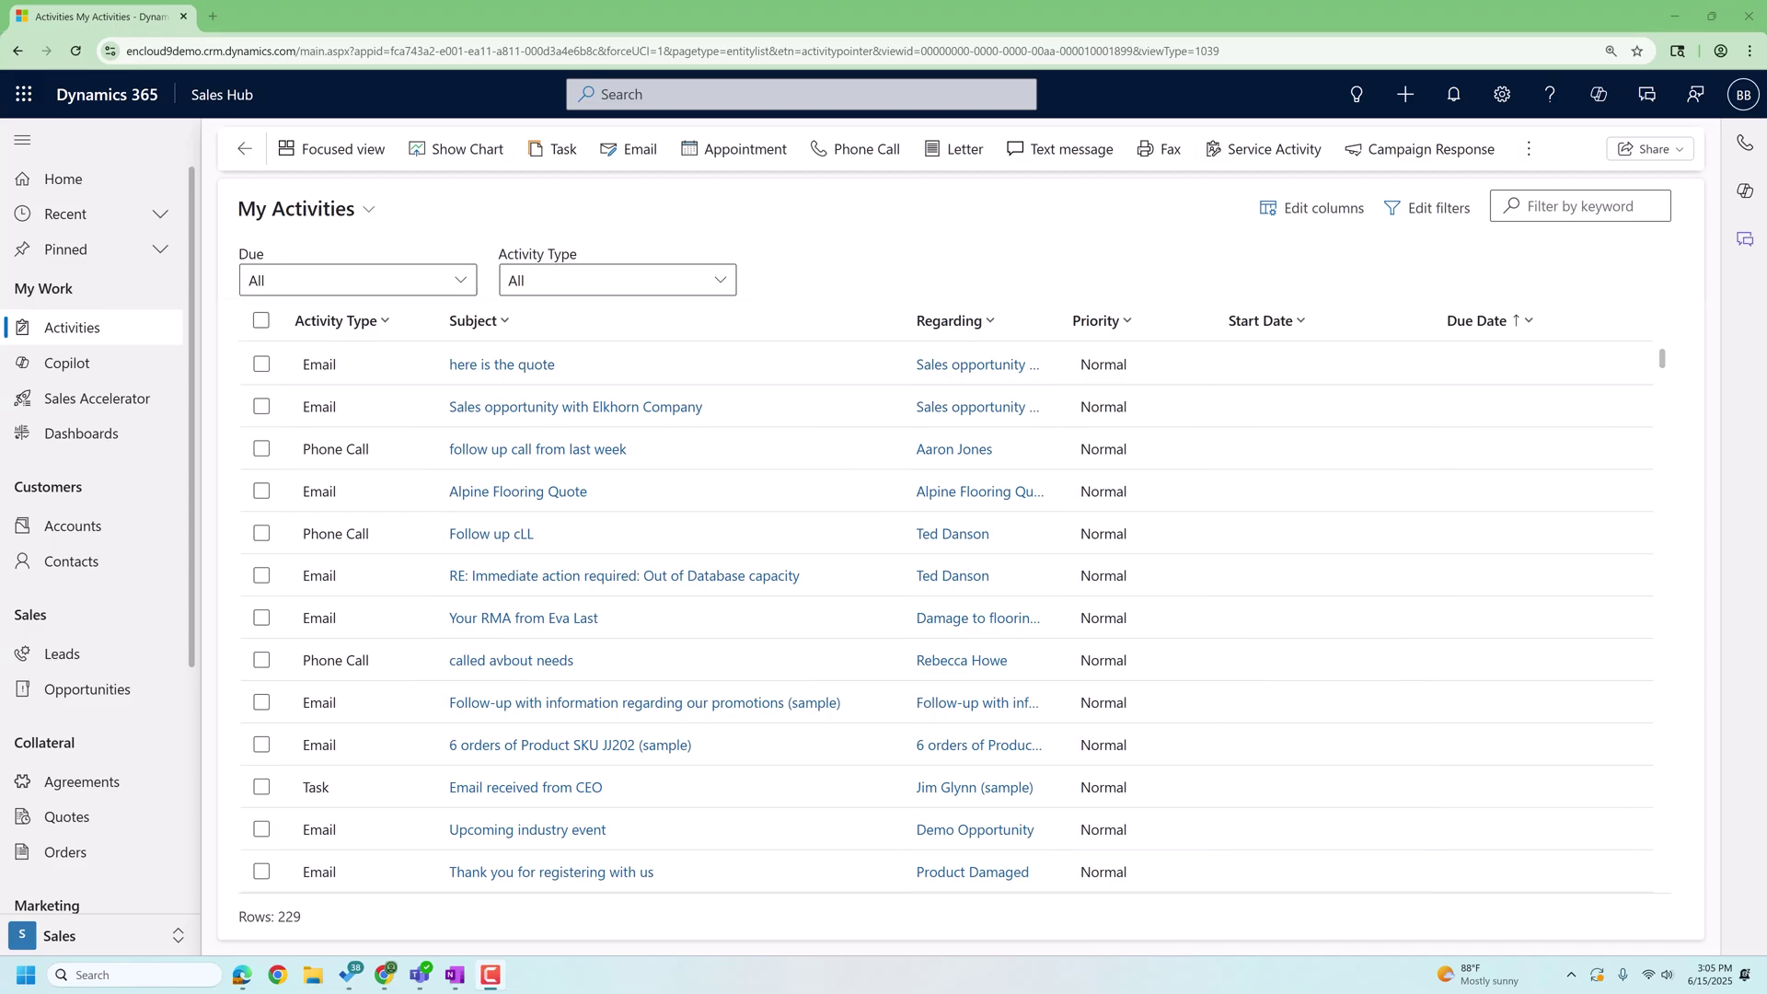
Switch to the personal settings area and open the "A June Newsletter" record from the email templates
click(175, 935)
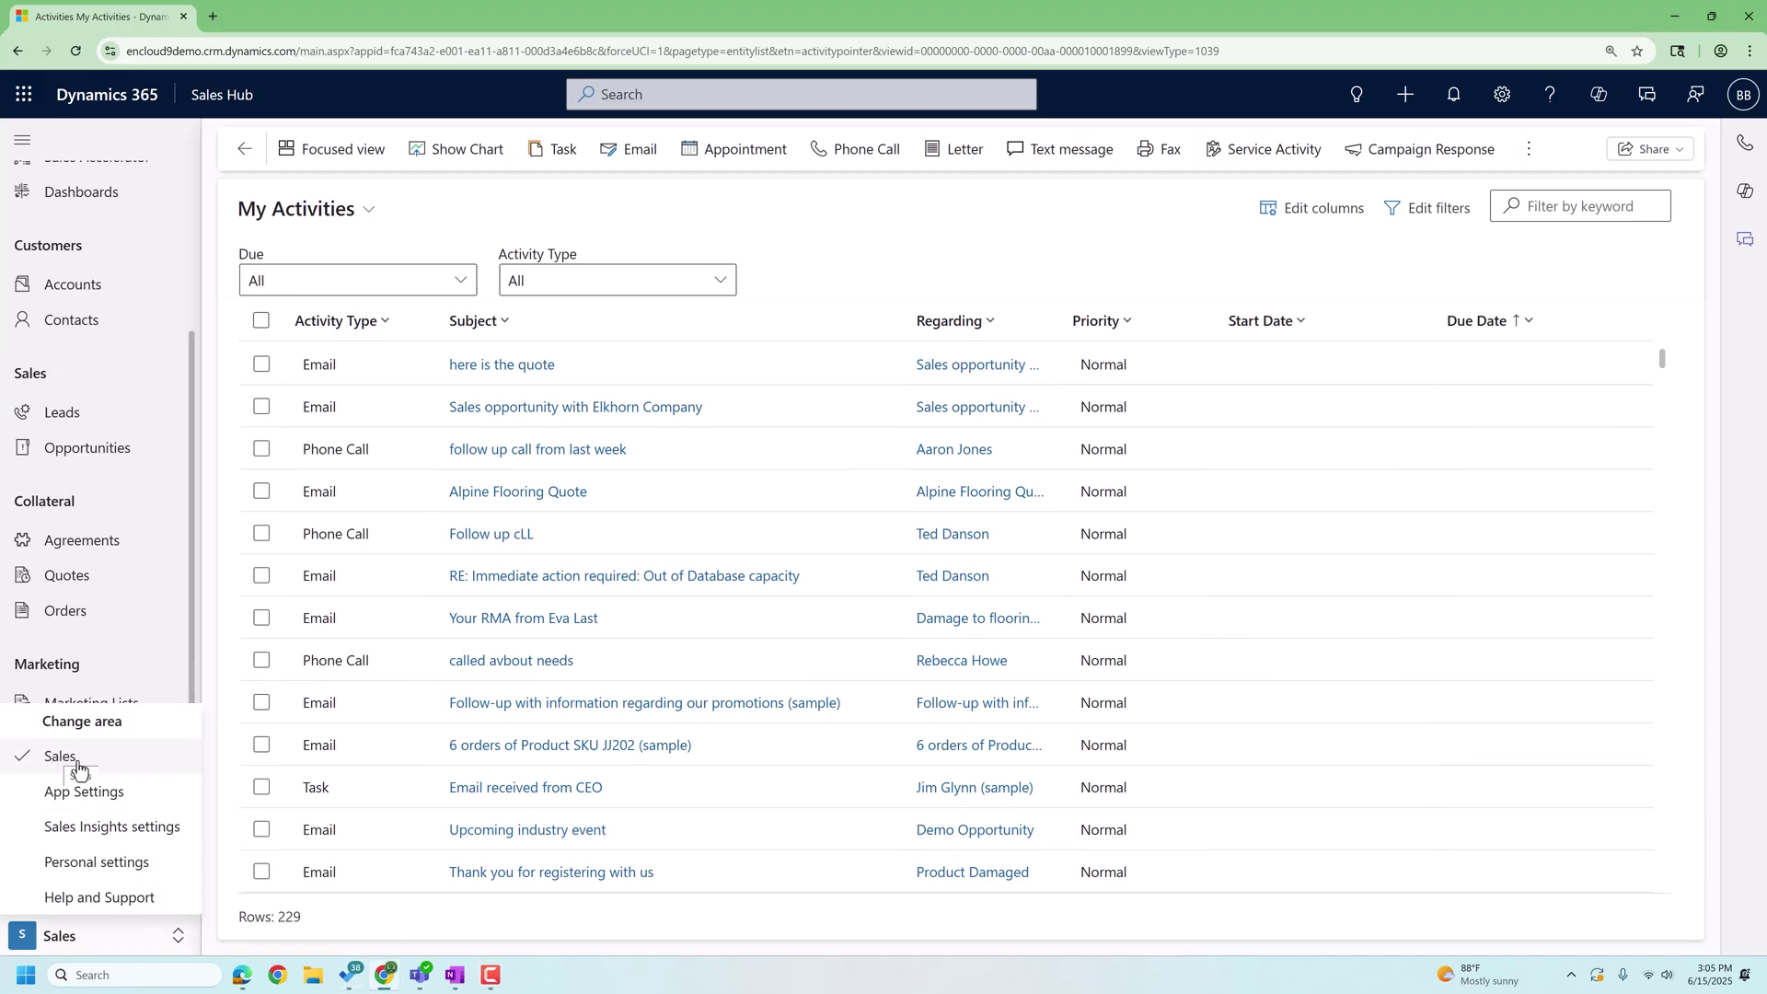
click(96, 865)
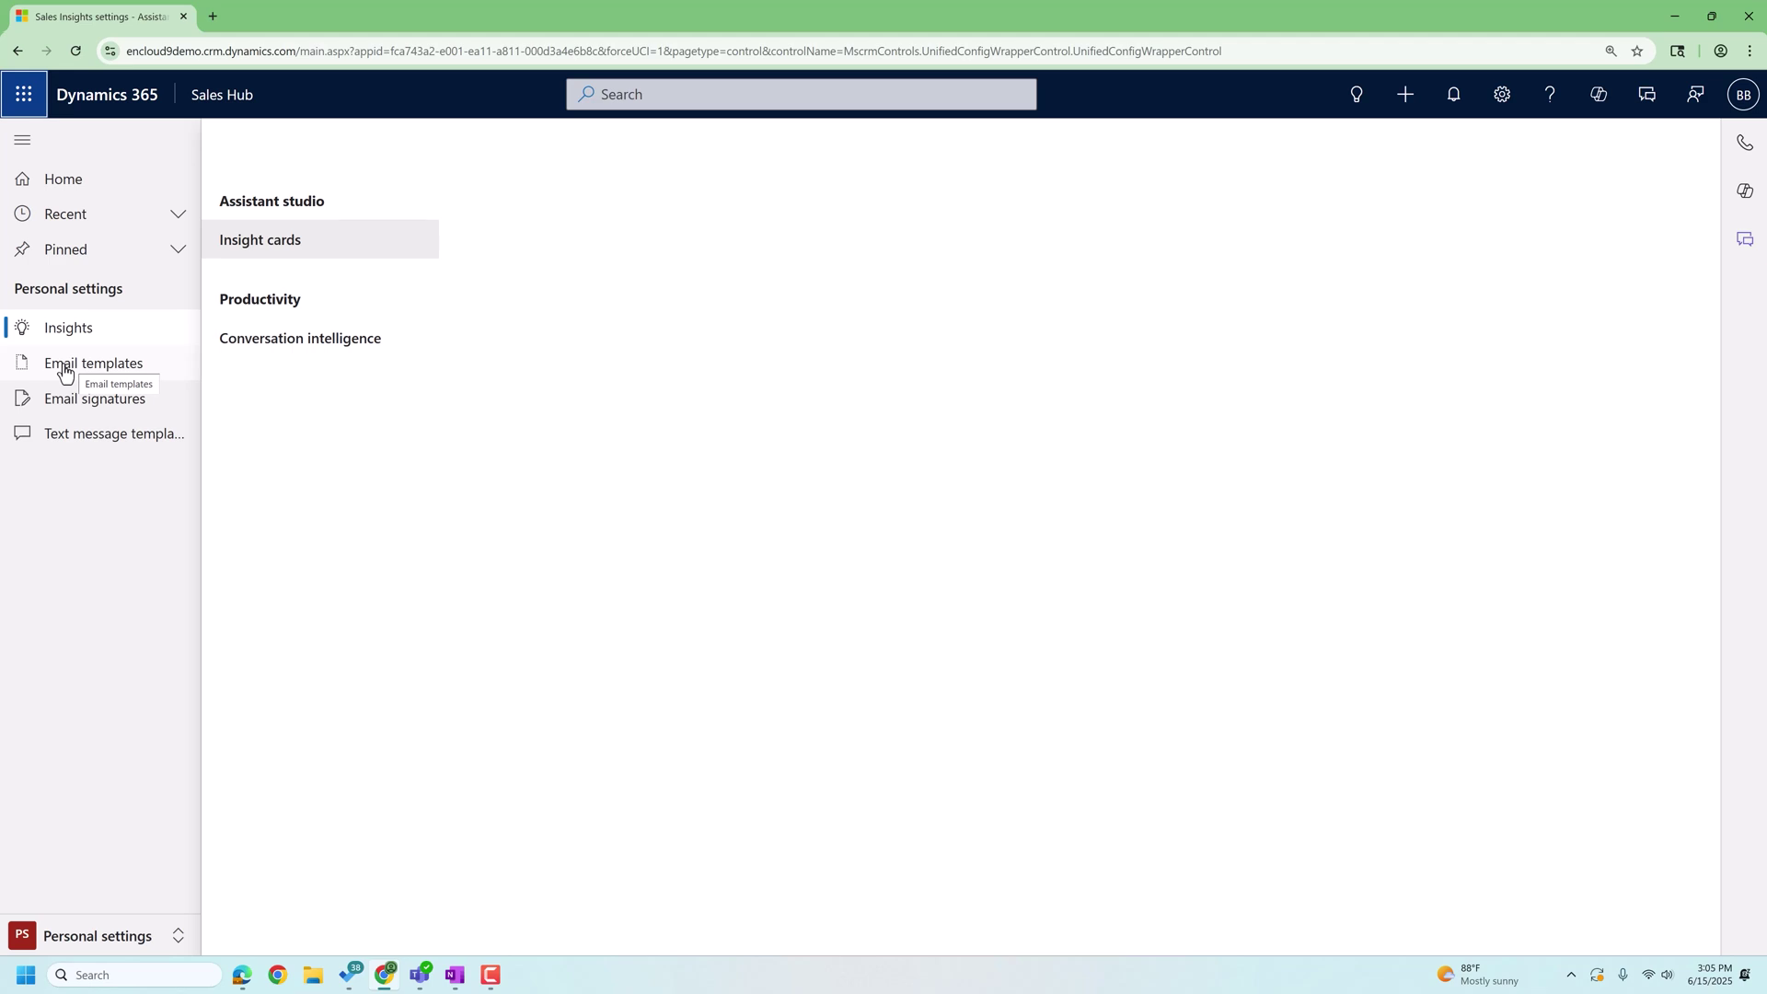
click(63, 368)
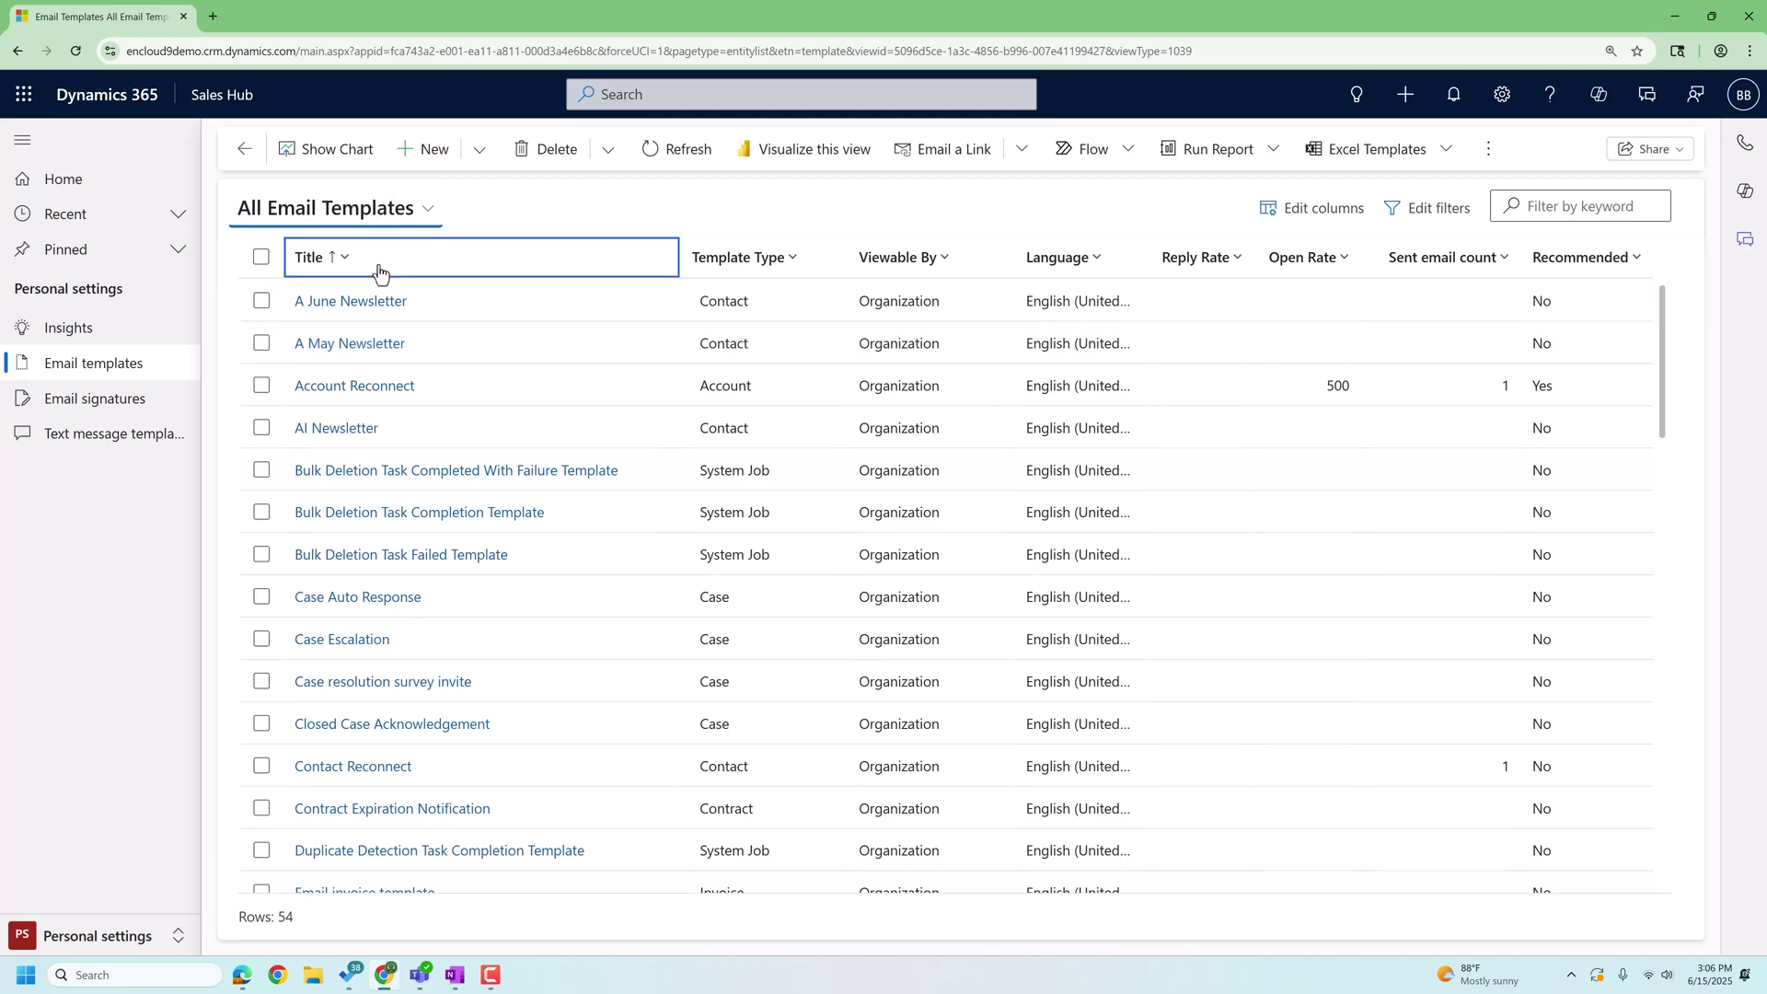
click(372, 304)
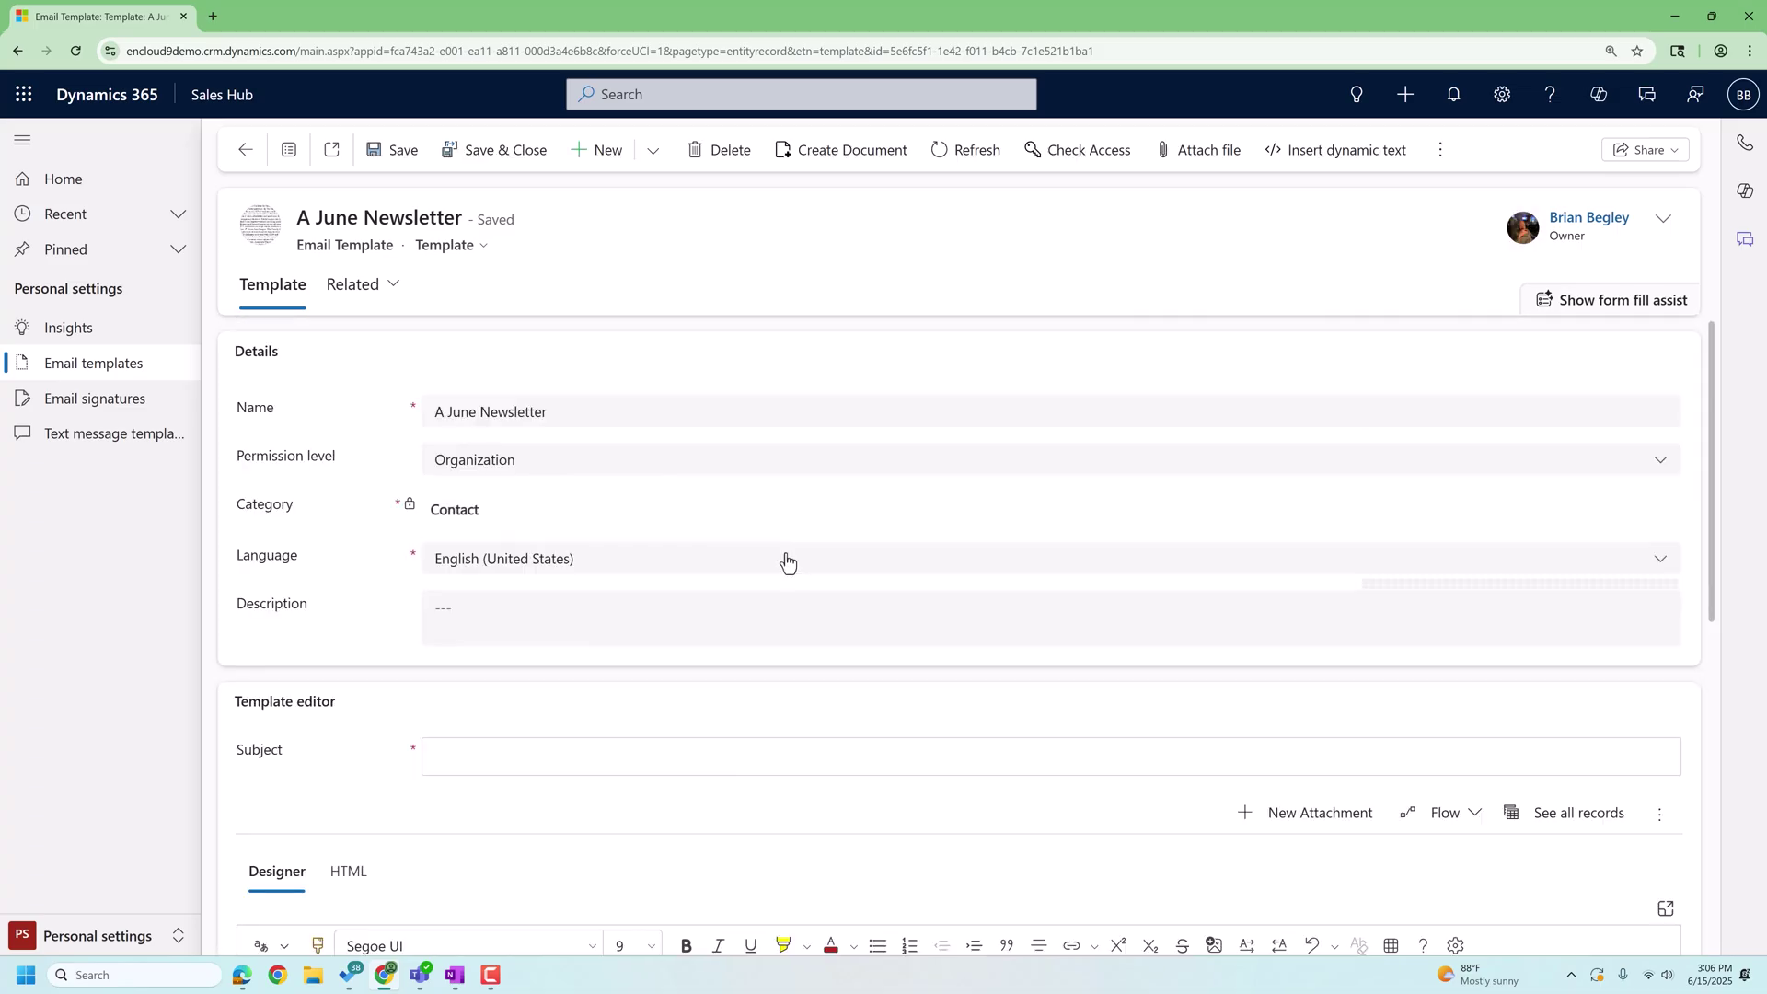
Examine the newsletter template's name, permission level options, category, language, subject and body editor
click(583, 416)
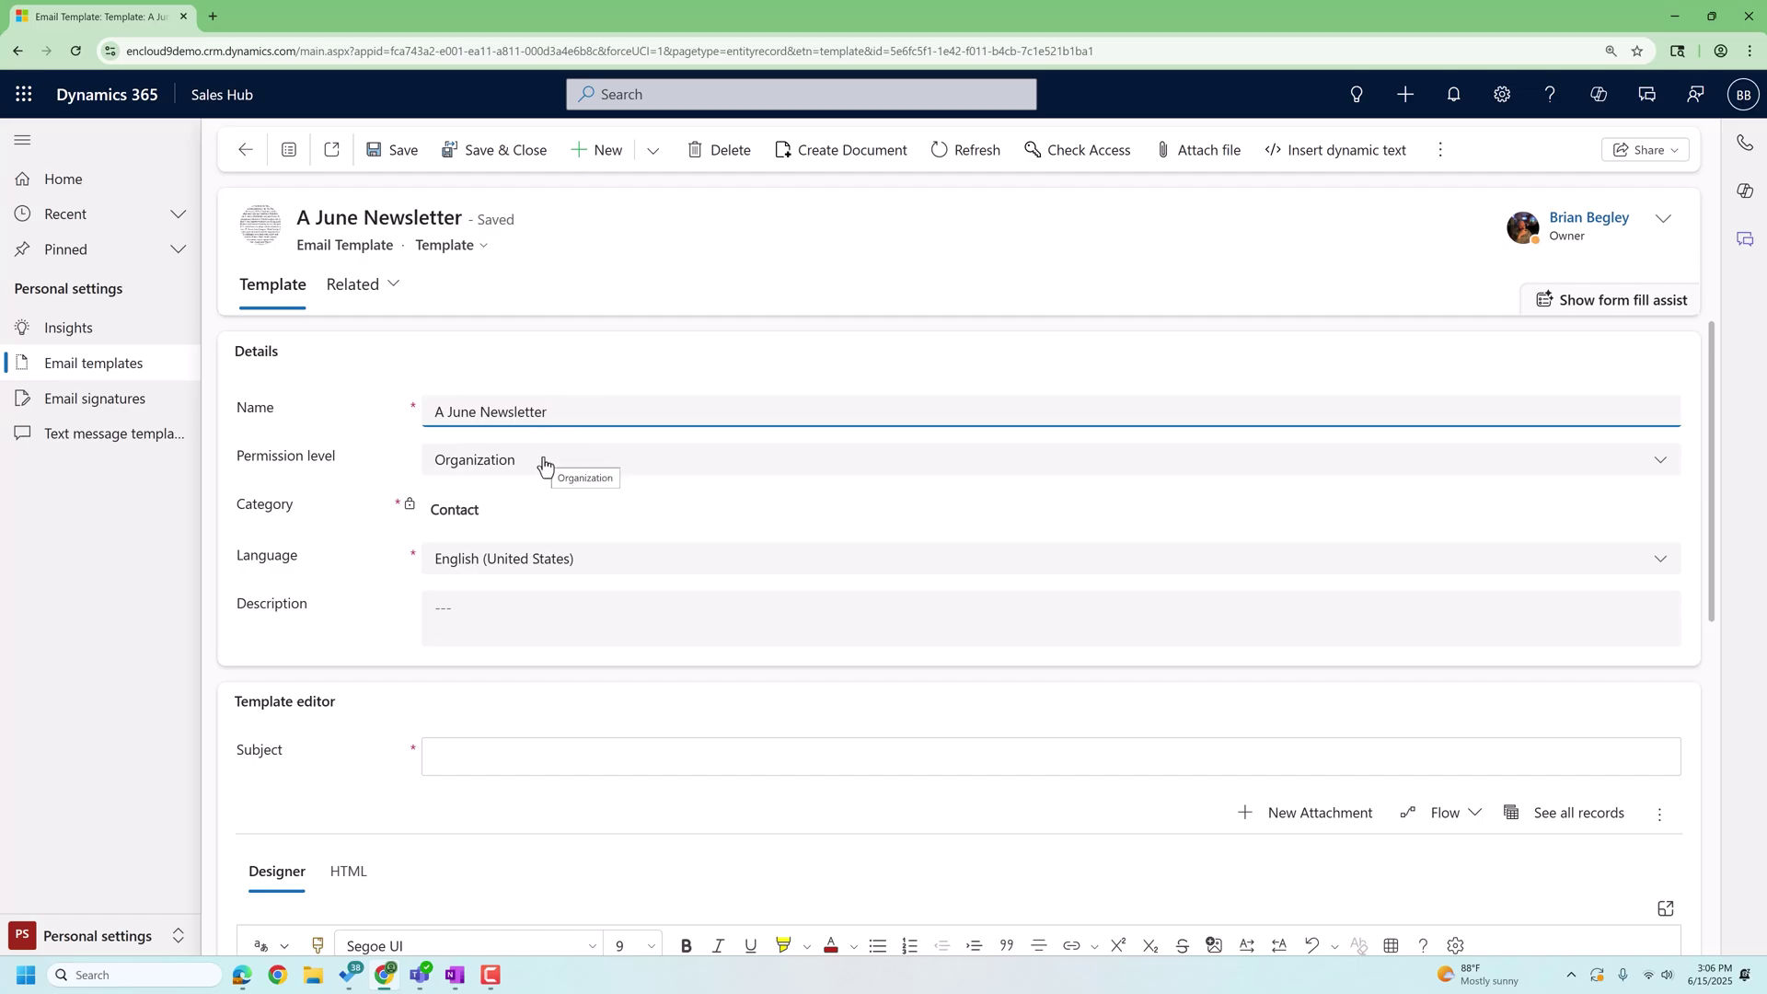
click(540, 468)
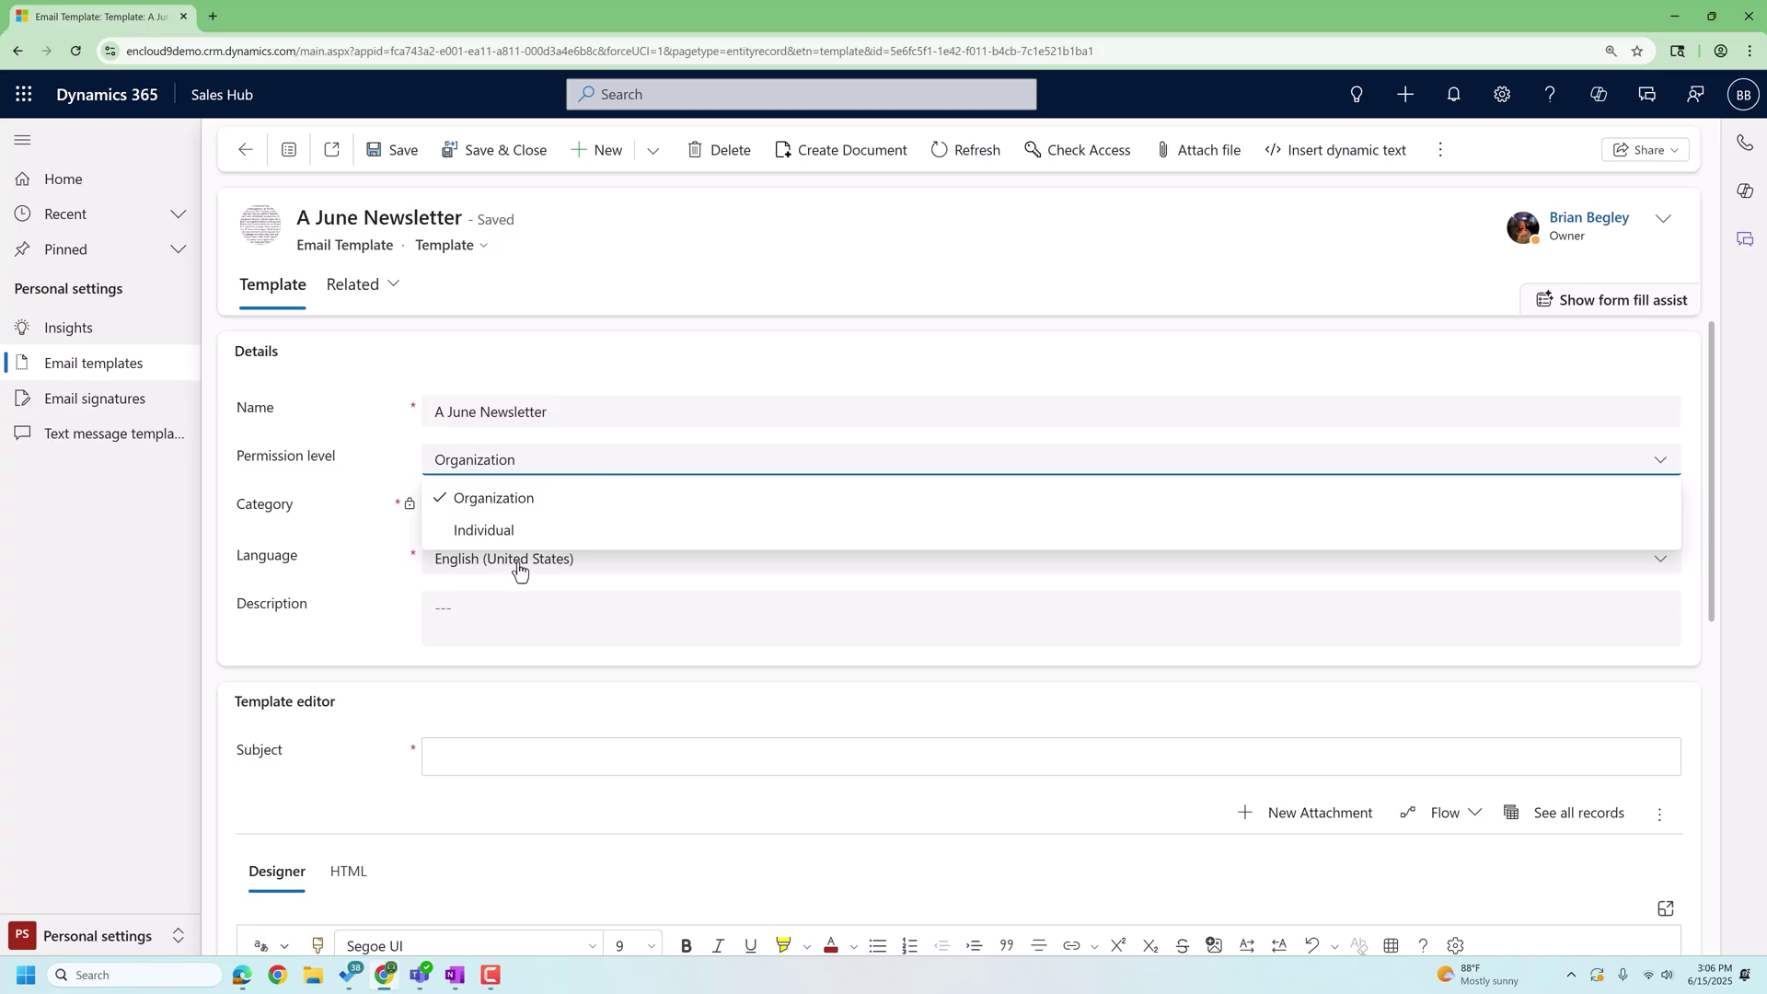
click(341, 535)
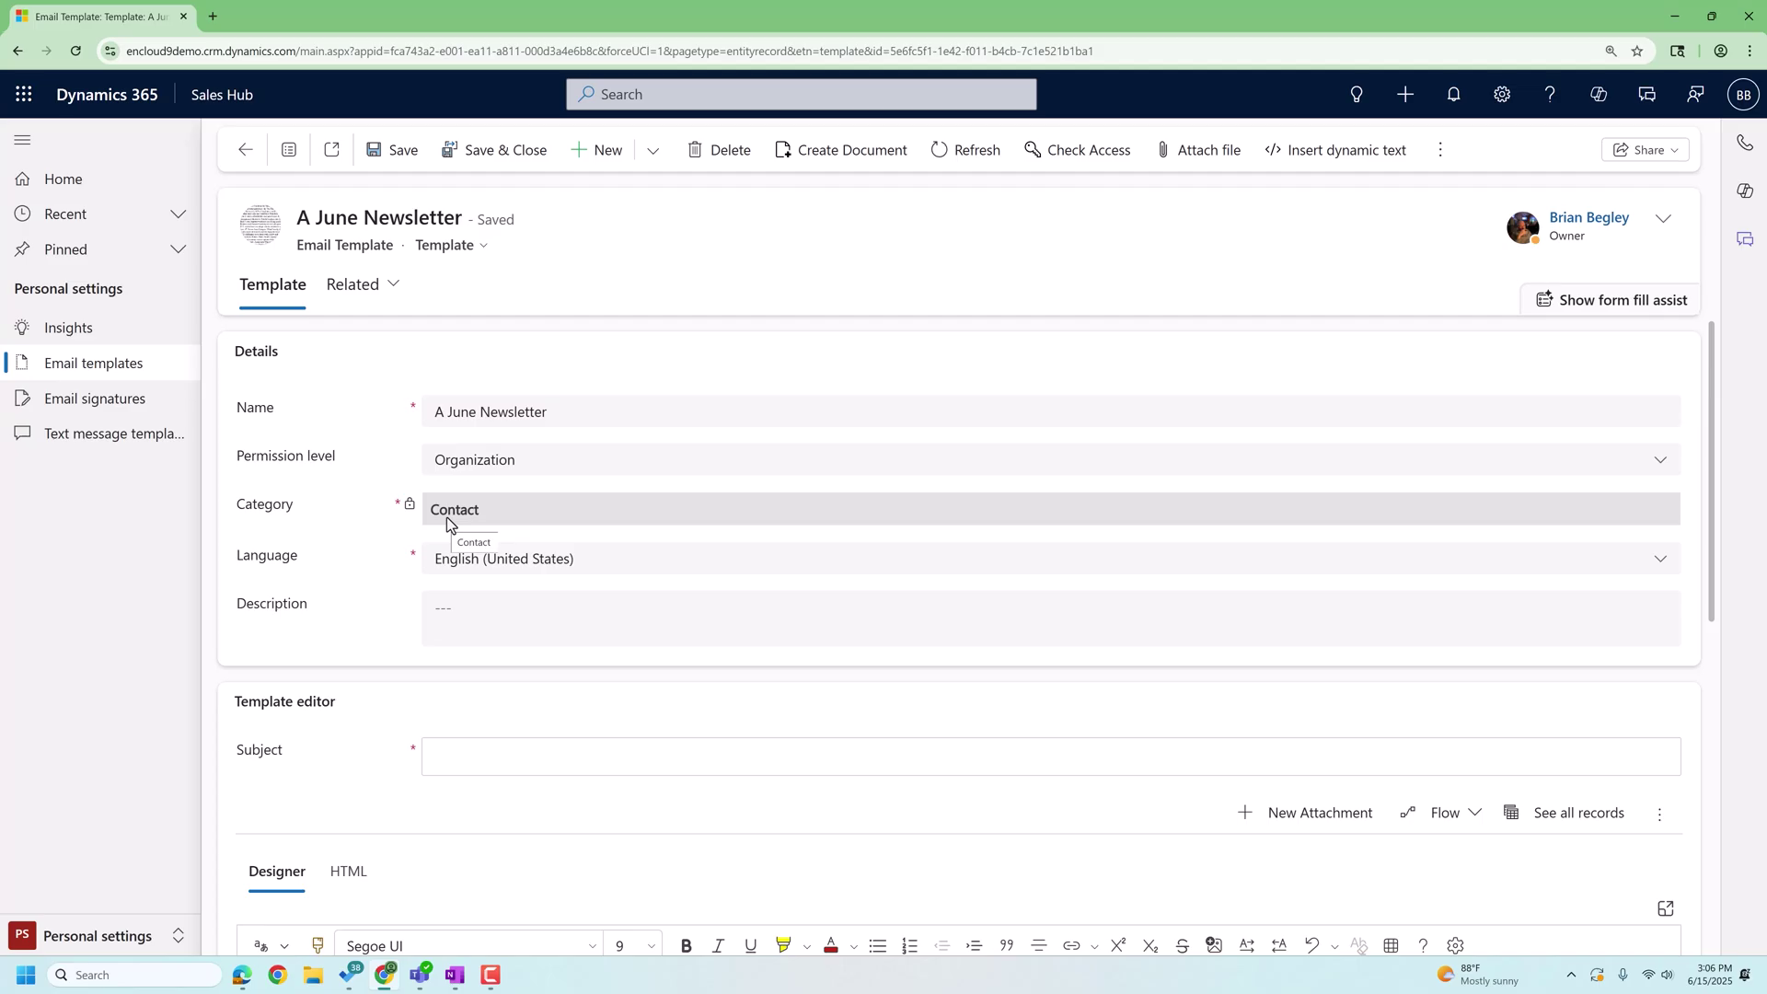
scroll(584, 654, down, 5)
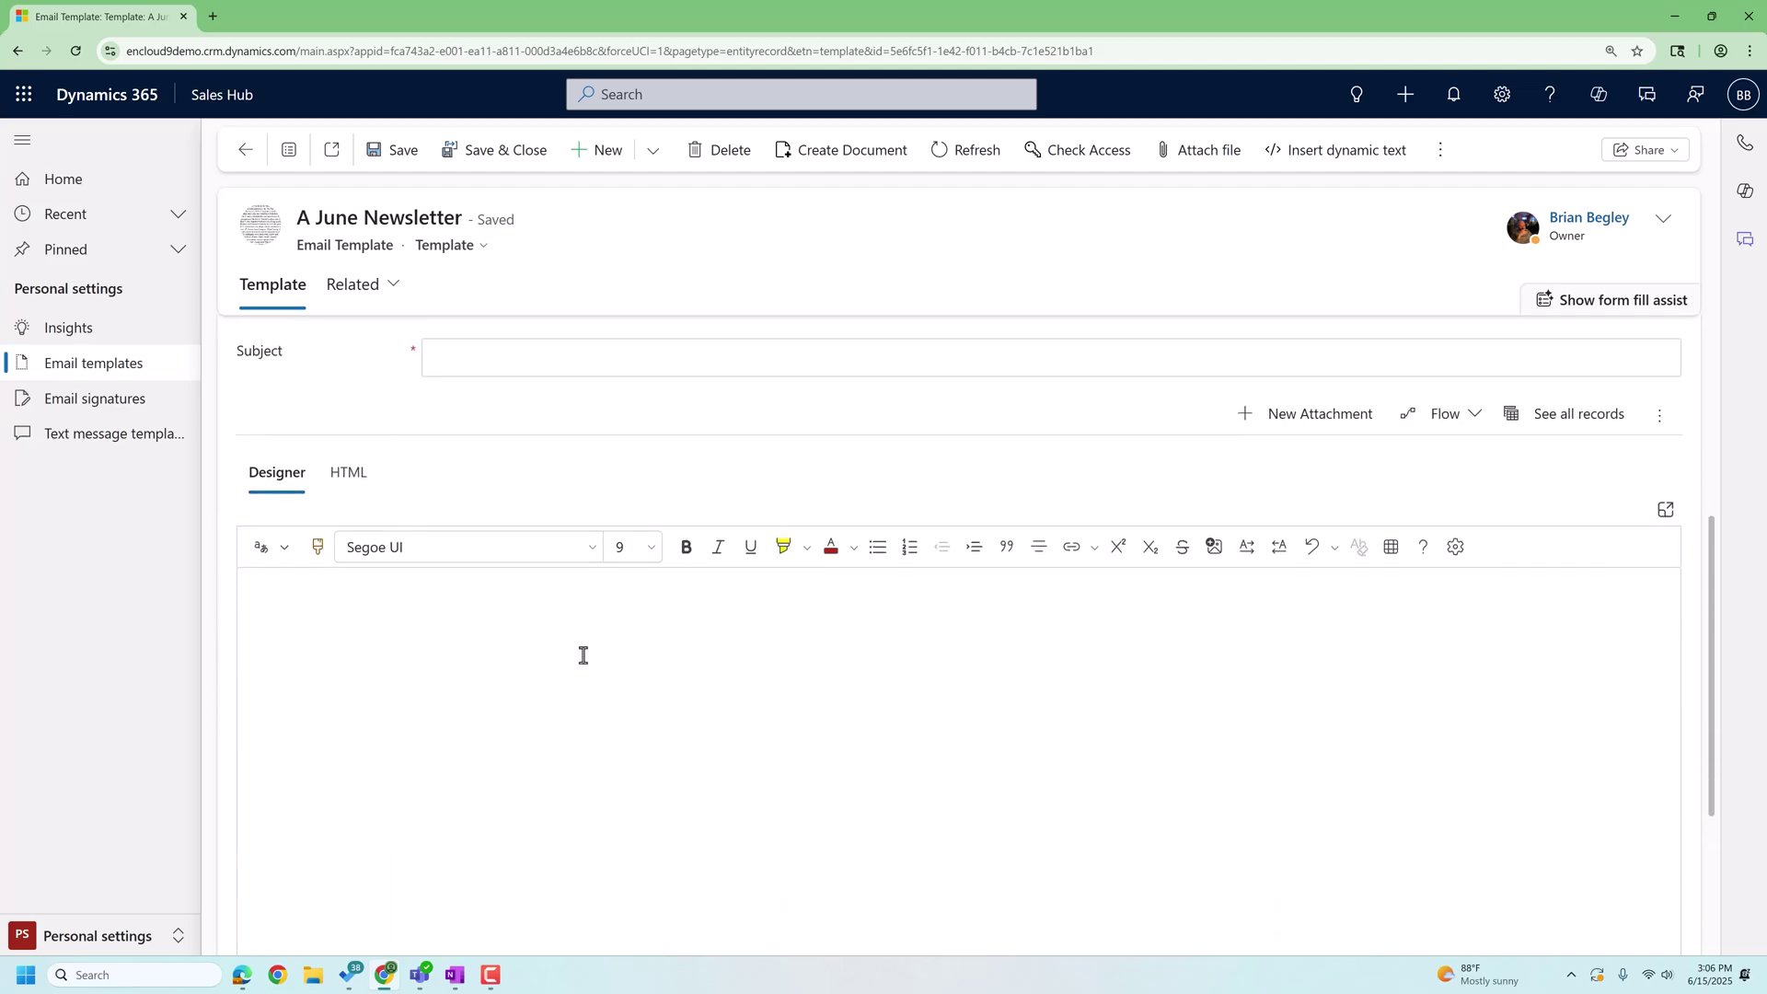
scroll(583, 654, up, 3)
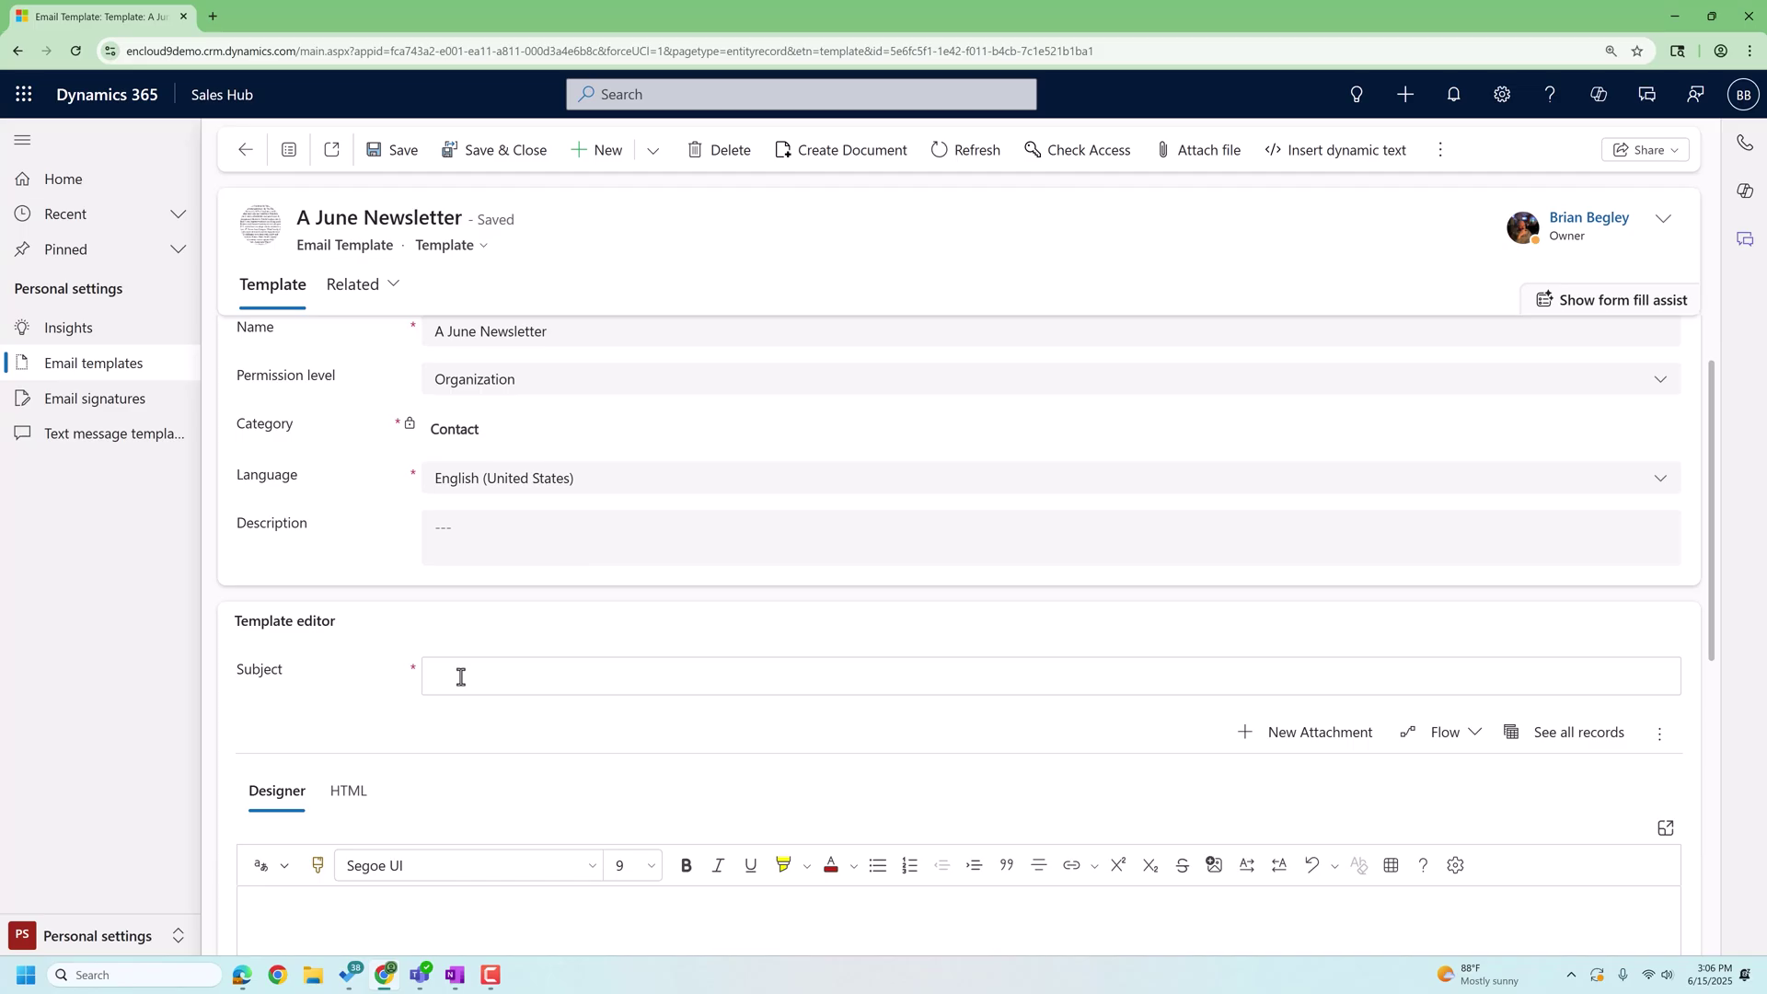
scroll(464, 672, down, 3)
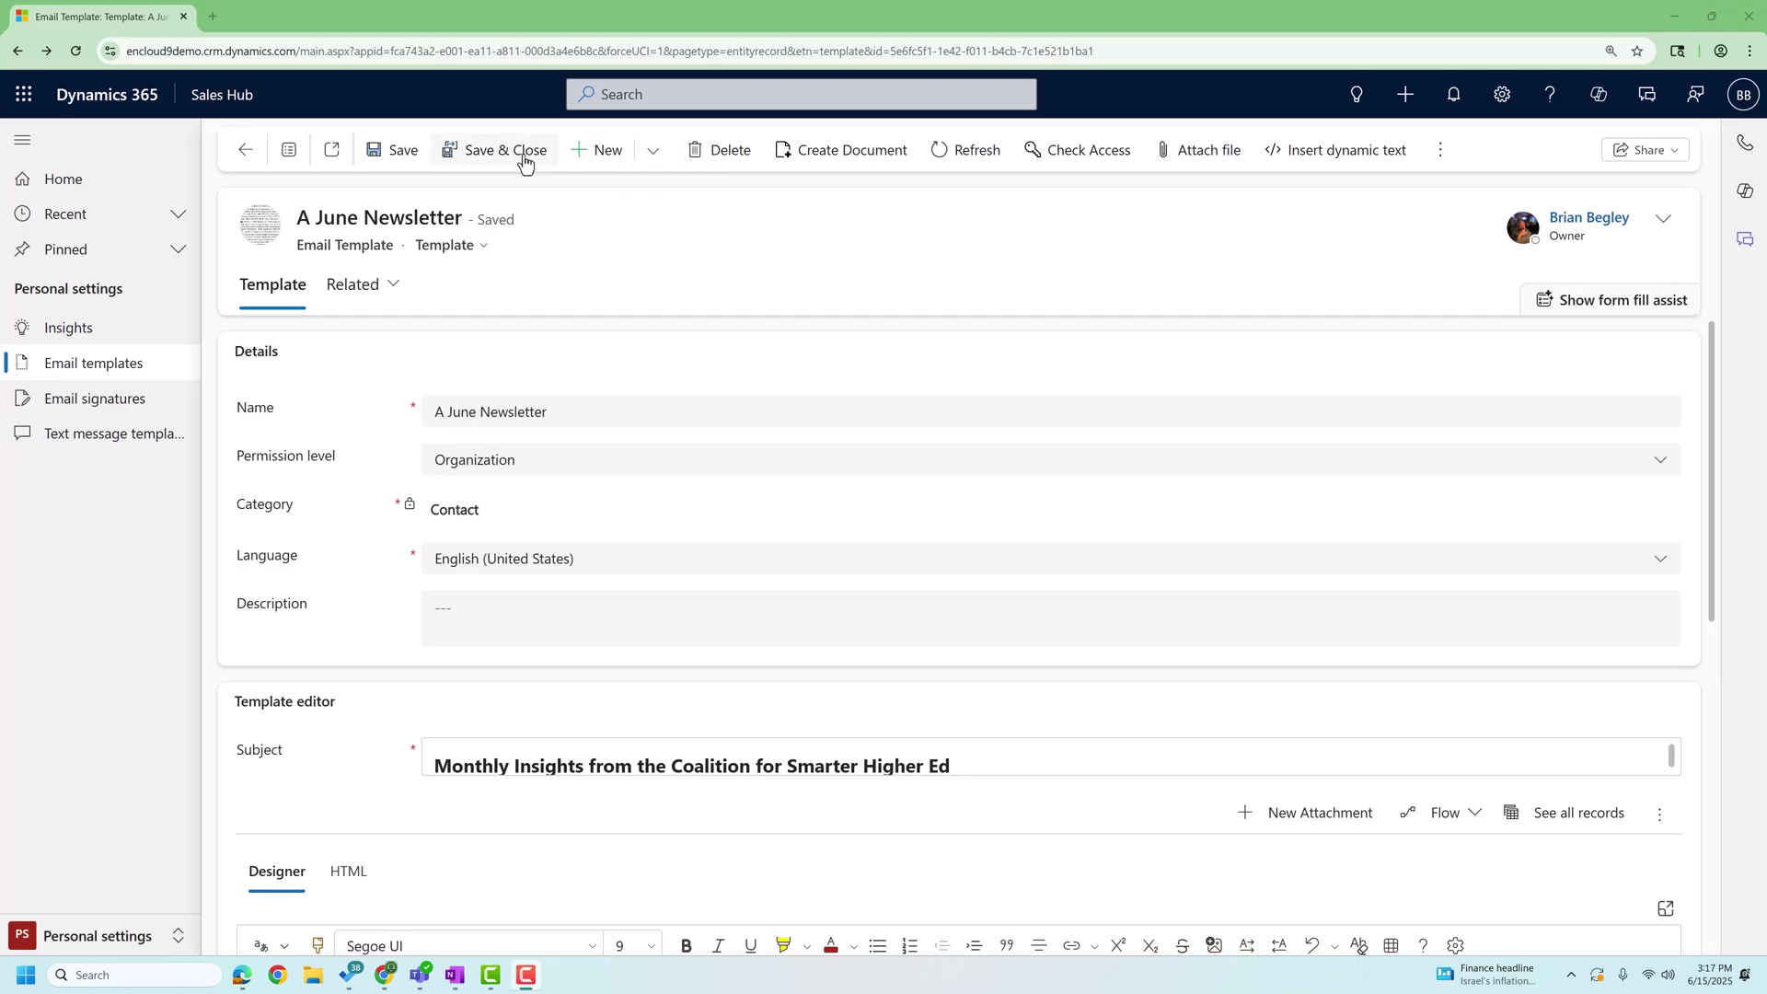
Start a new email template with the permission level Organization and the category Lead
click(586, 168)
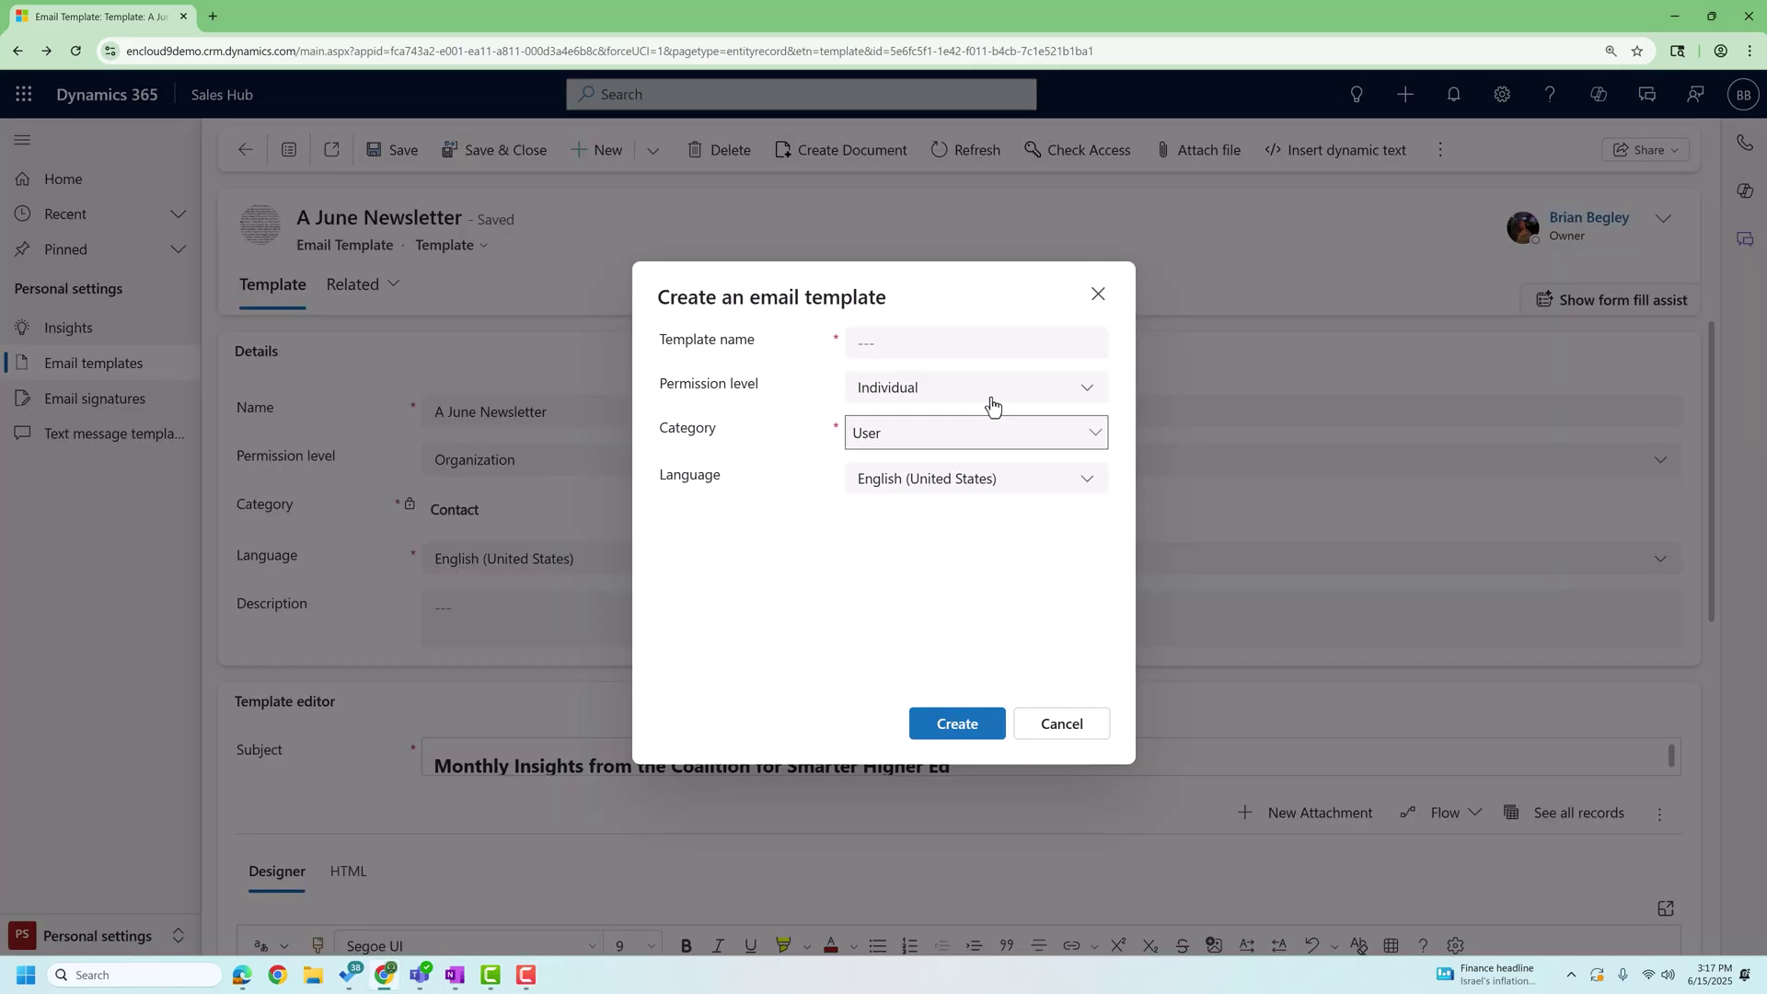
click(932, 339)
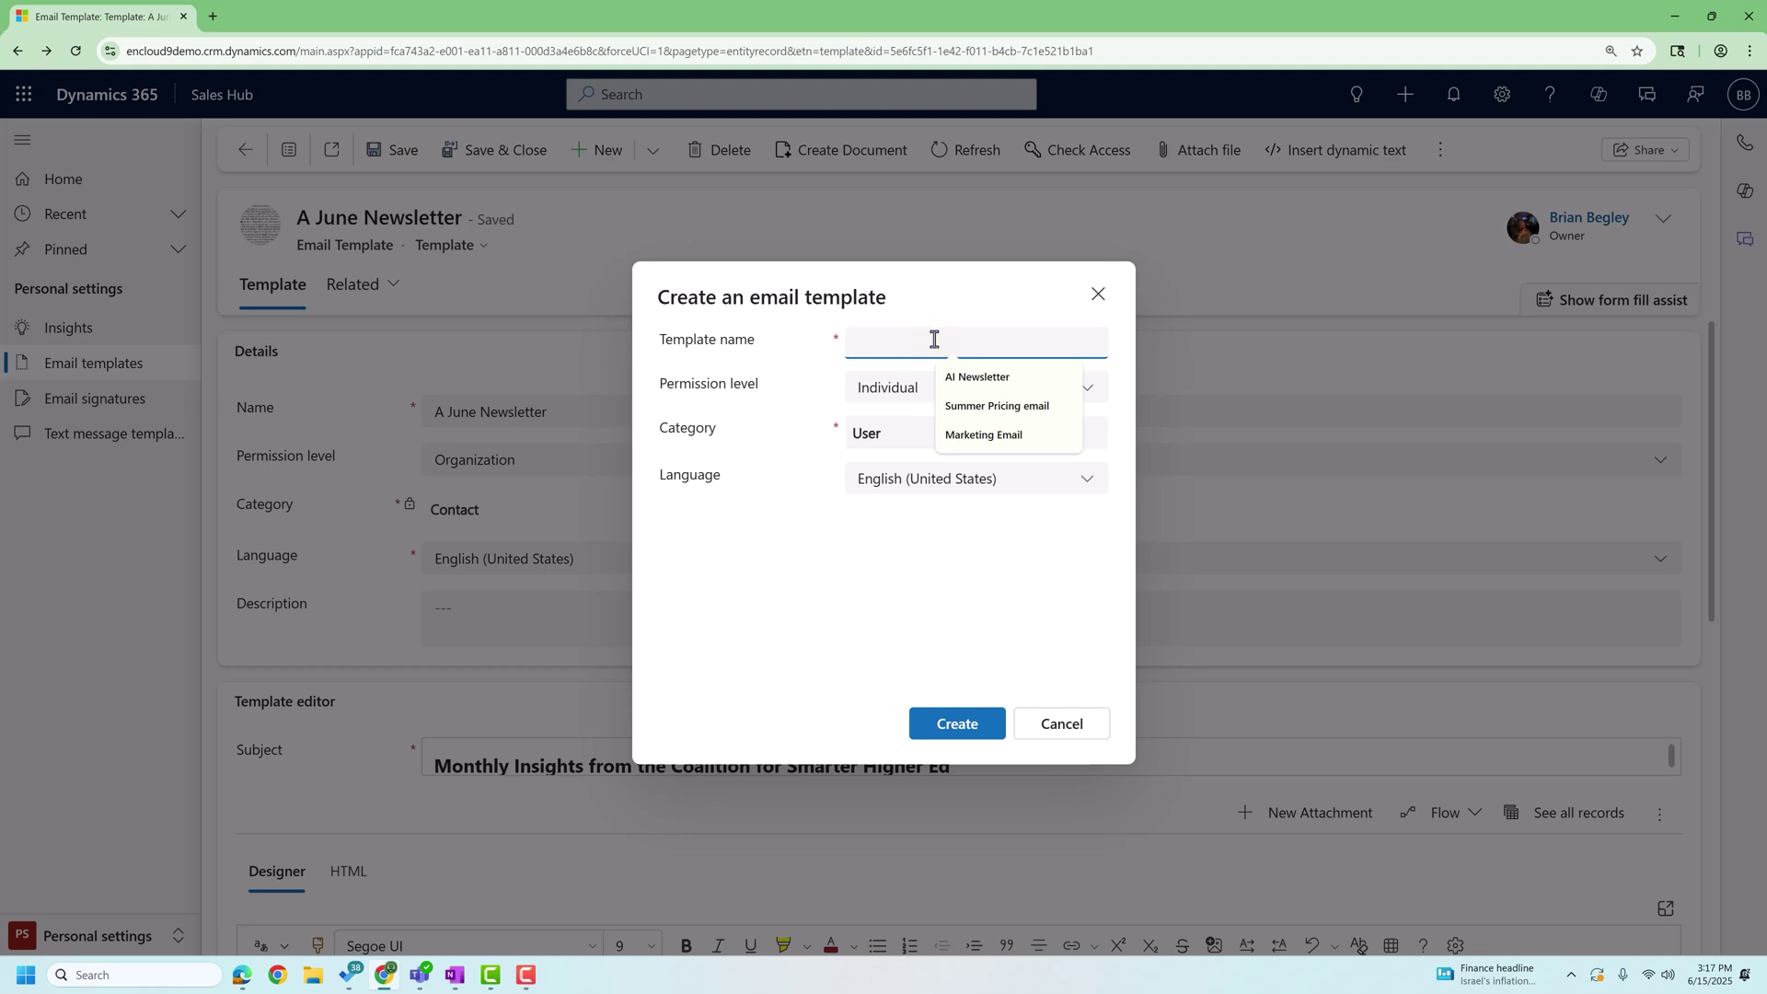
click(890, 387)
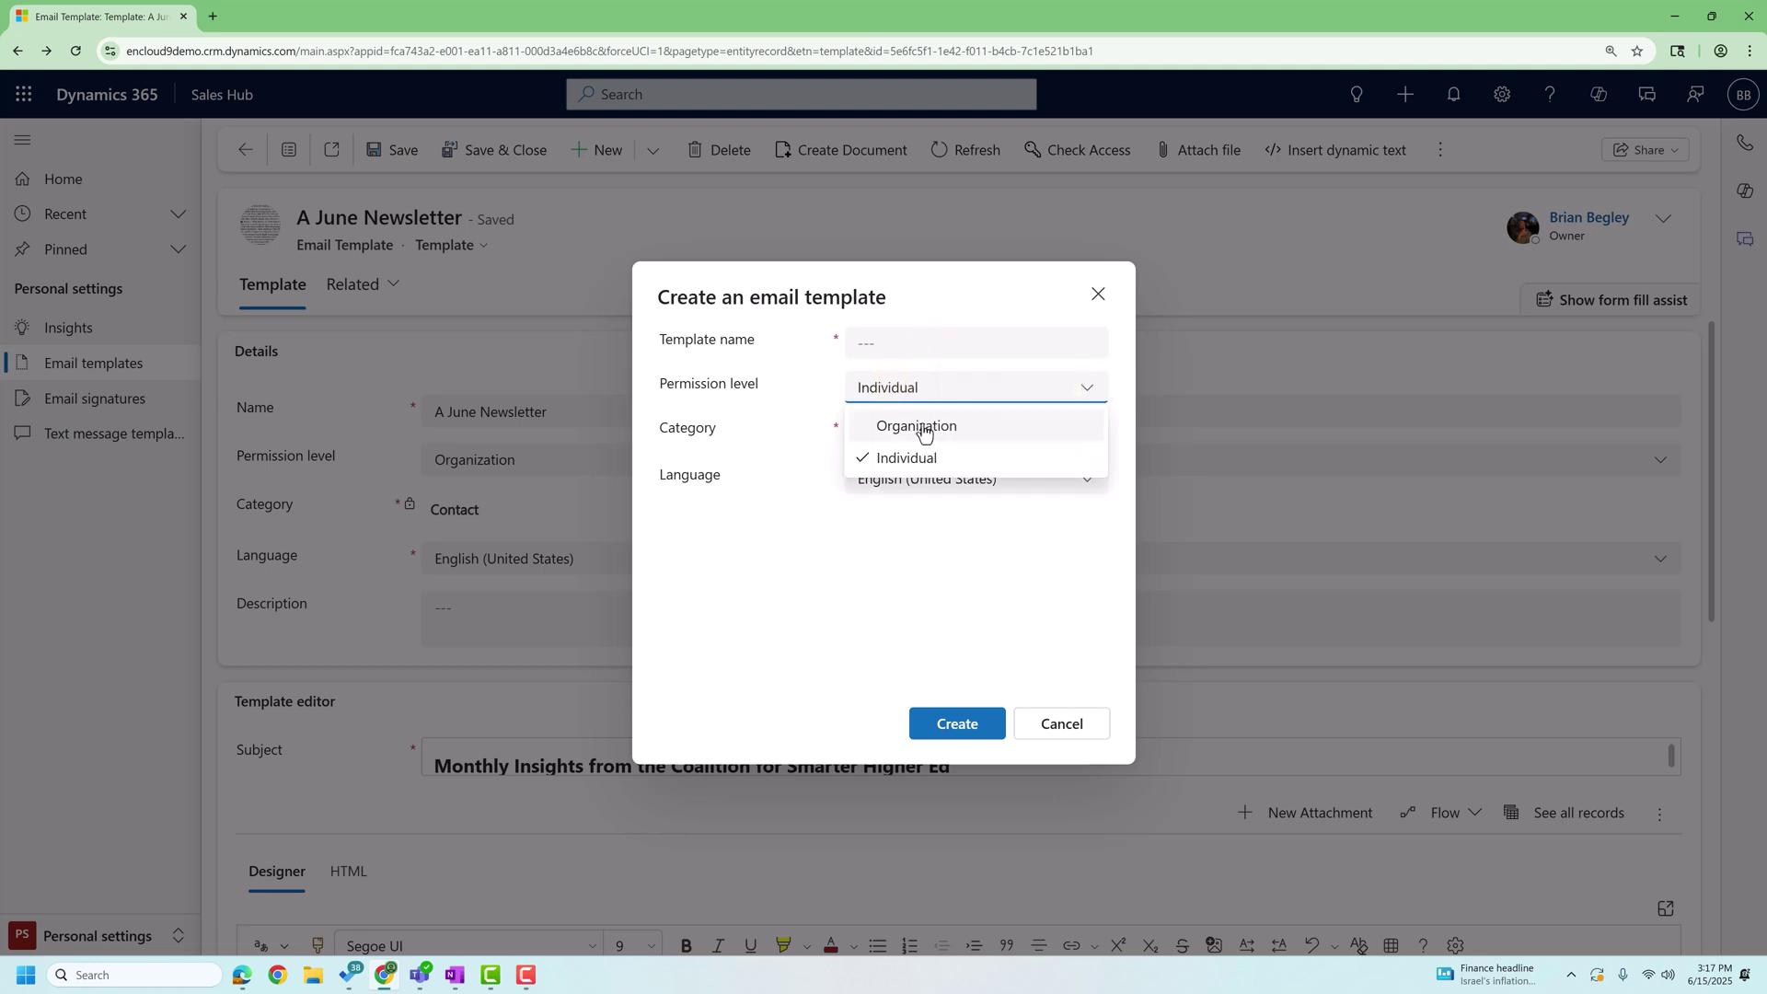
click(923, 428)
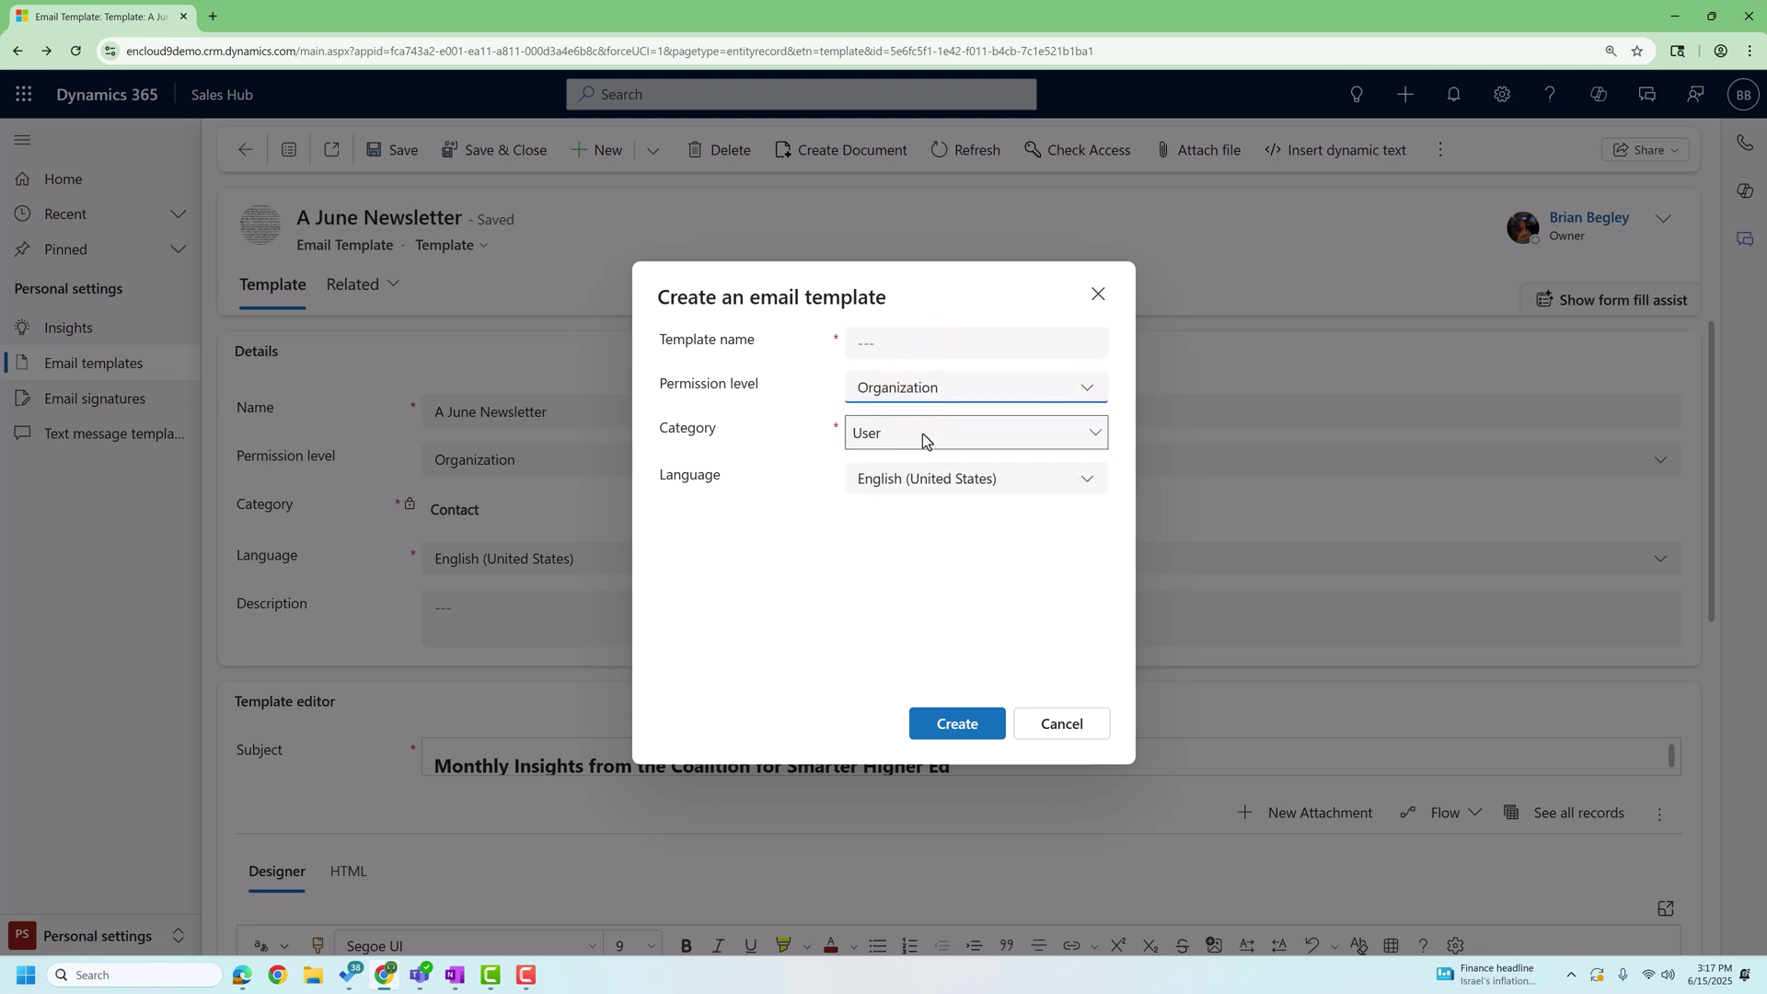
click(923, 436)
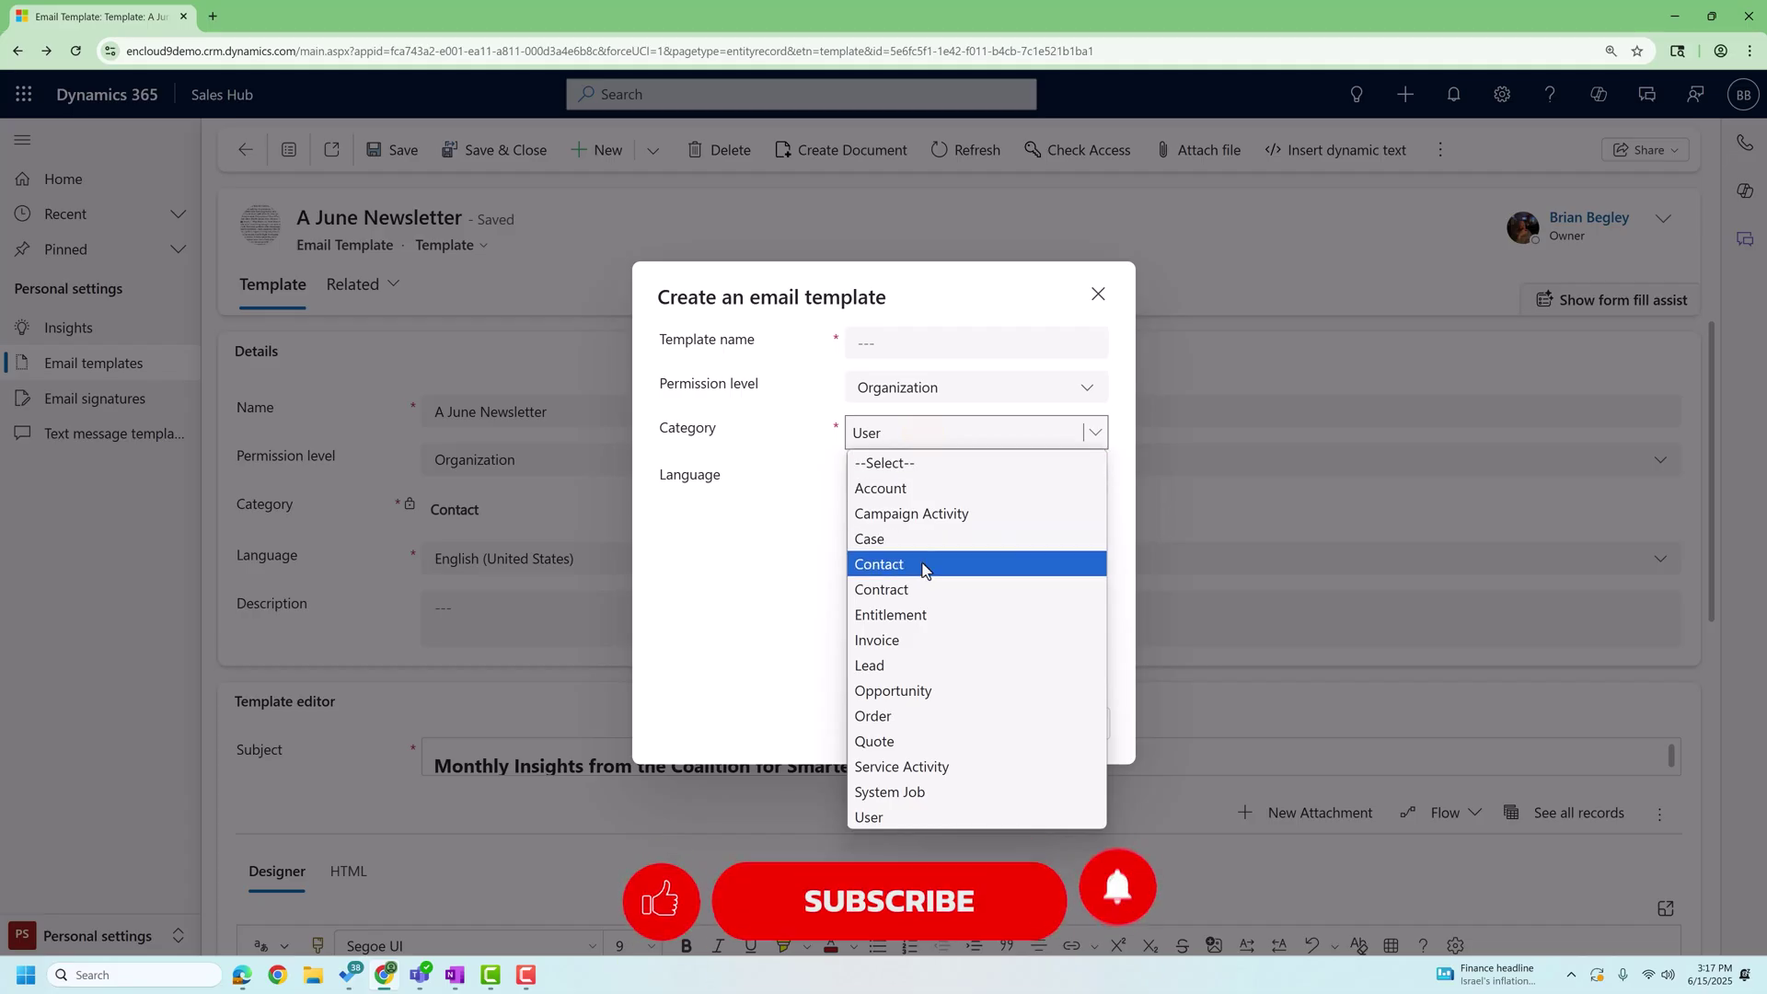
click(908, 666)
Name the new template "Lead Email 1" and create it
click(868, 344)
text(Lea)
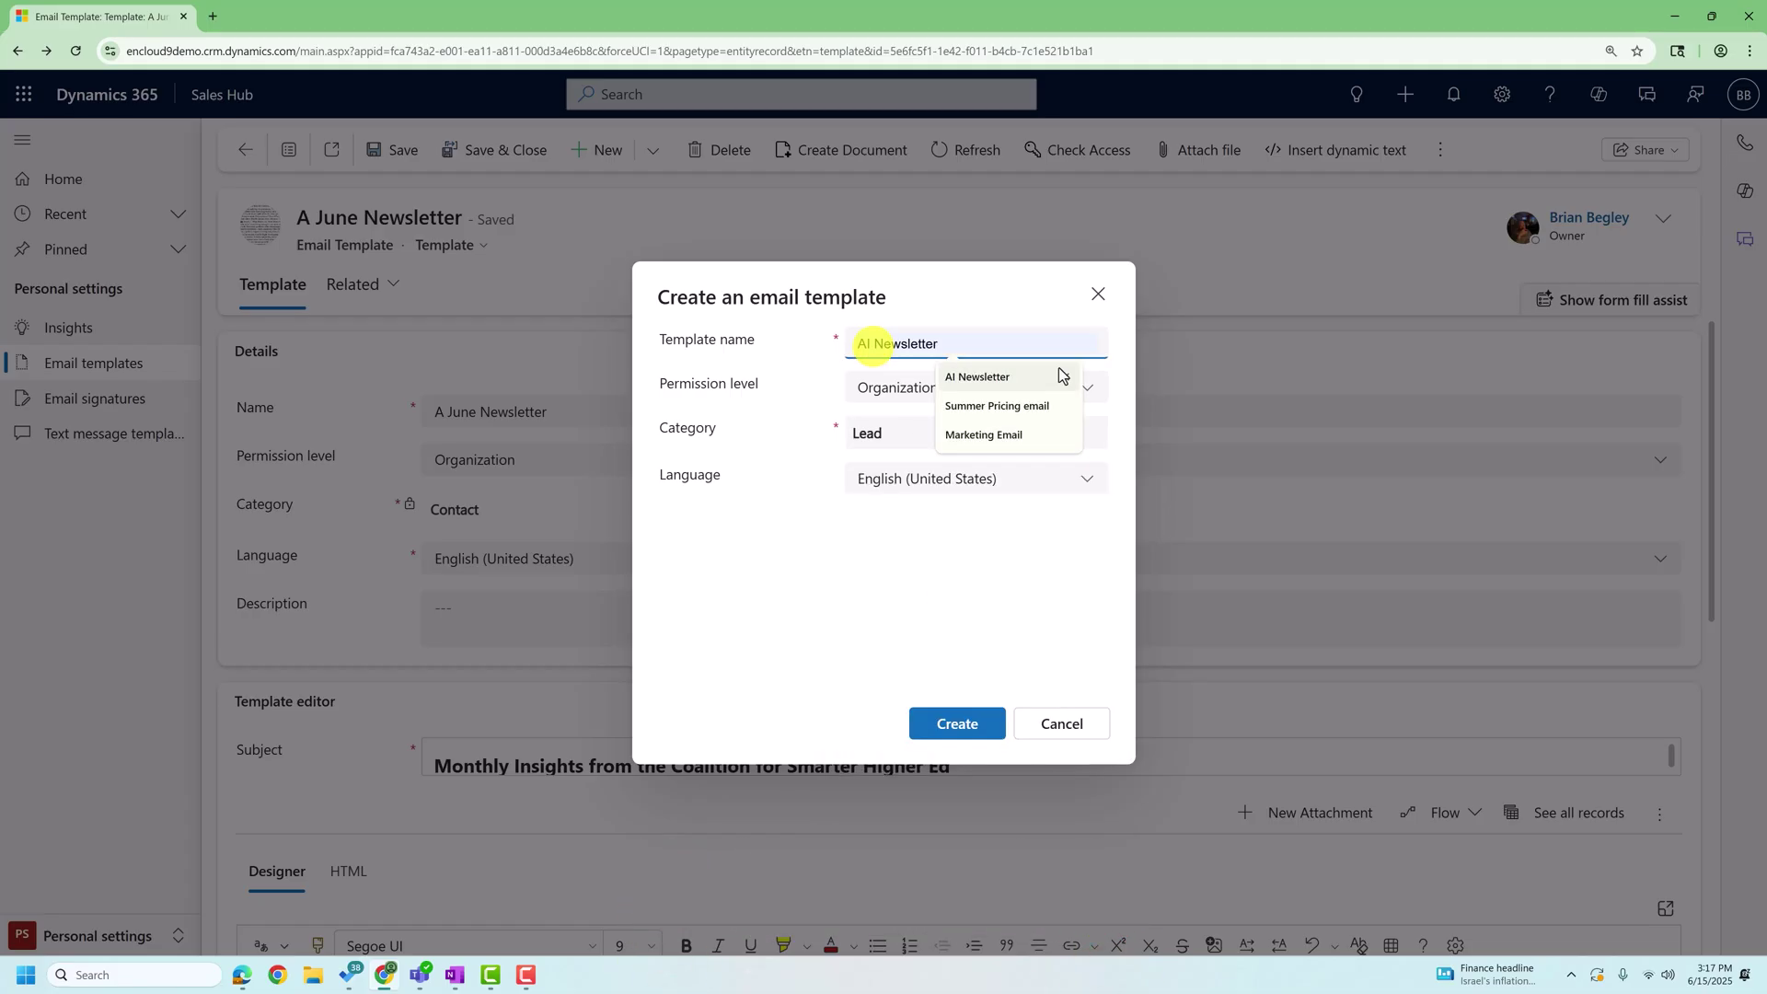
text(d E)
text(mail 1)
click(962, 721)
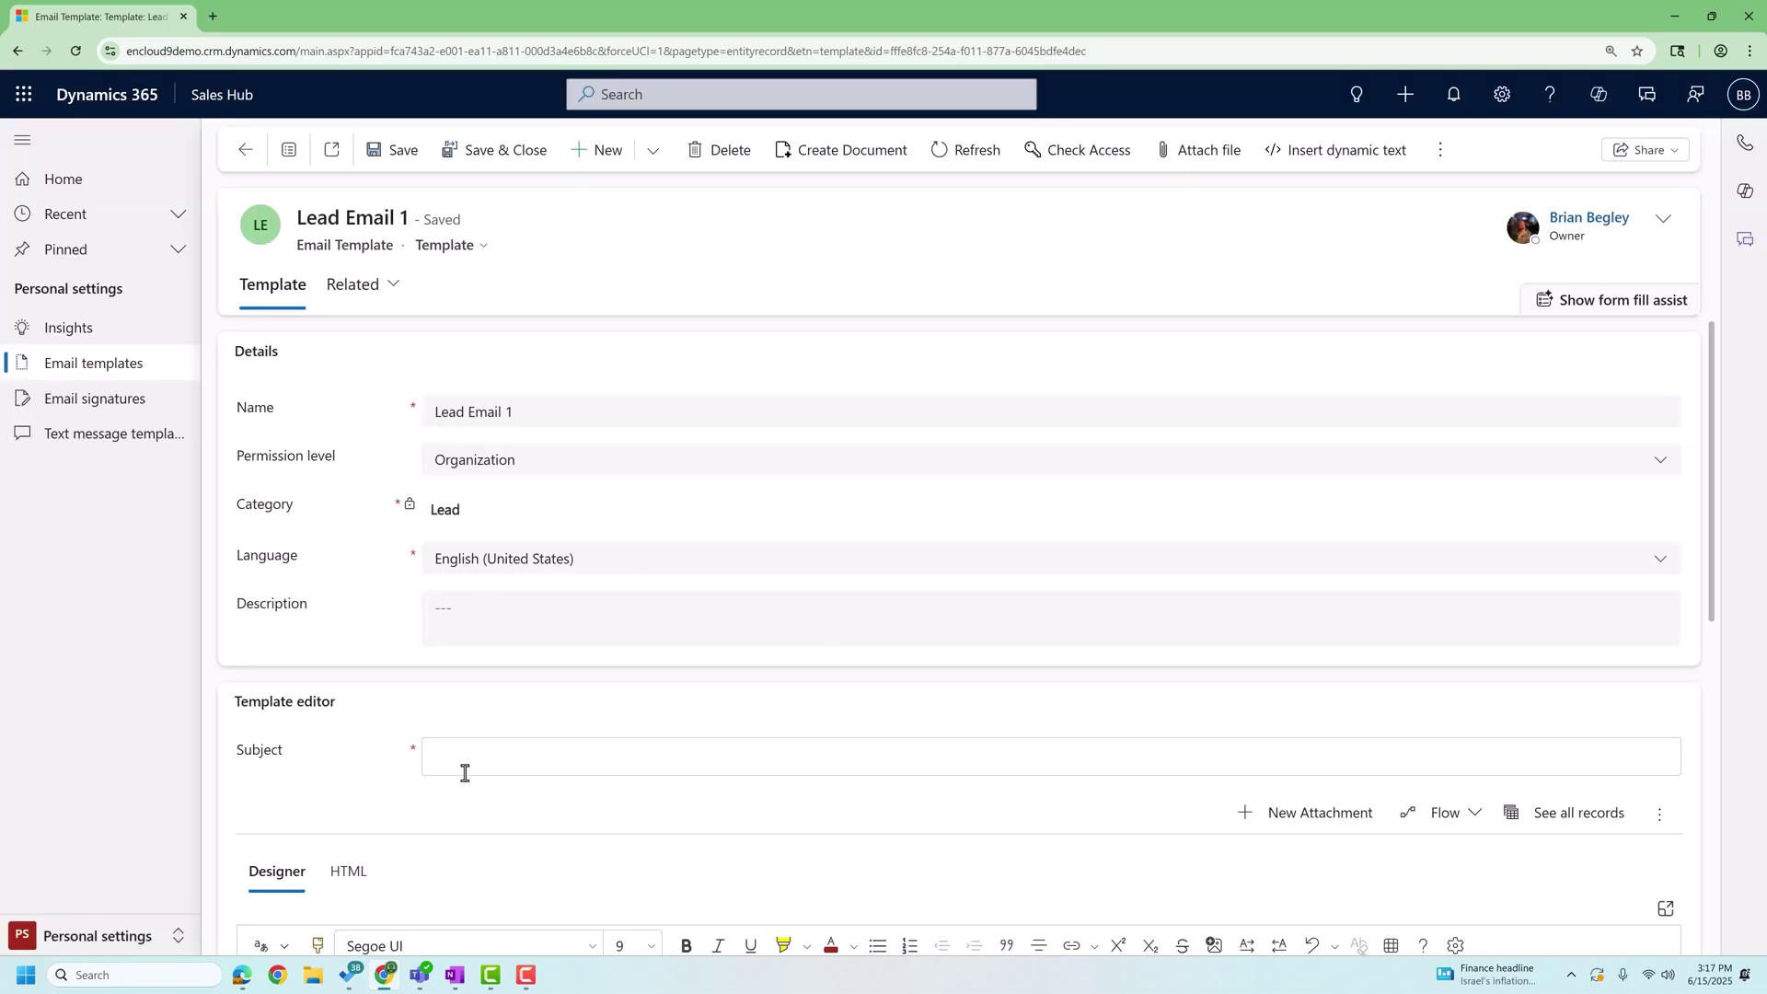
Set the subject to "Exploring a Smarter Path to Graduation at Your Institution" and fill the body with the 3-year degree outreach message
click(473, 764)
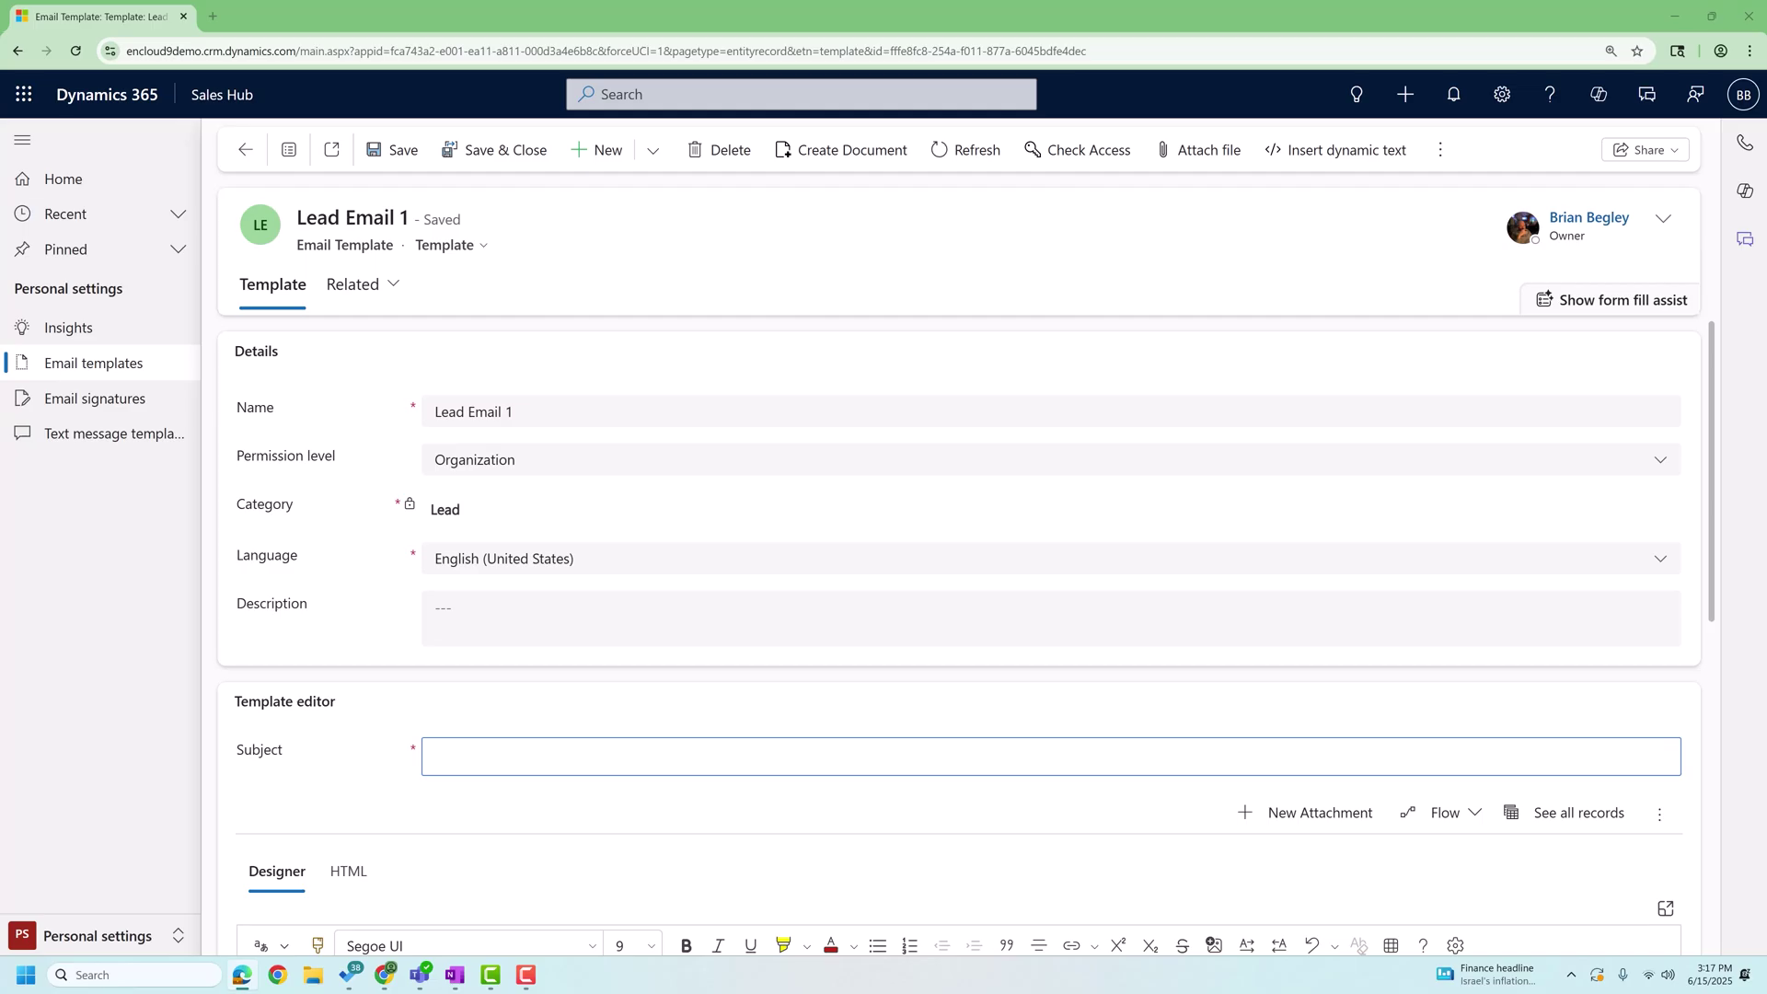
text(Exploring a Smarter Path to Graduation at Your Institution)
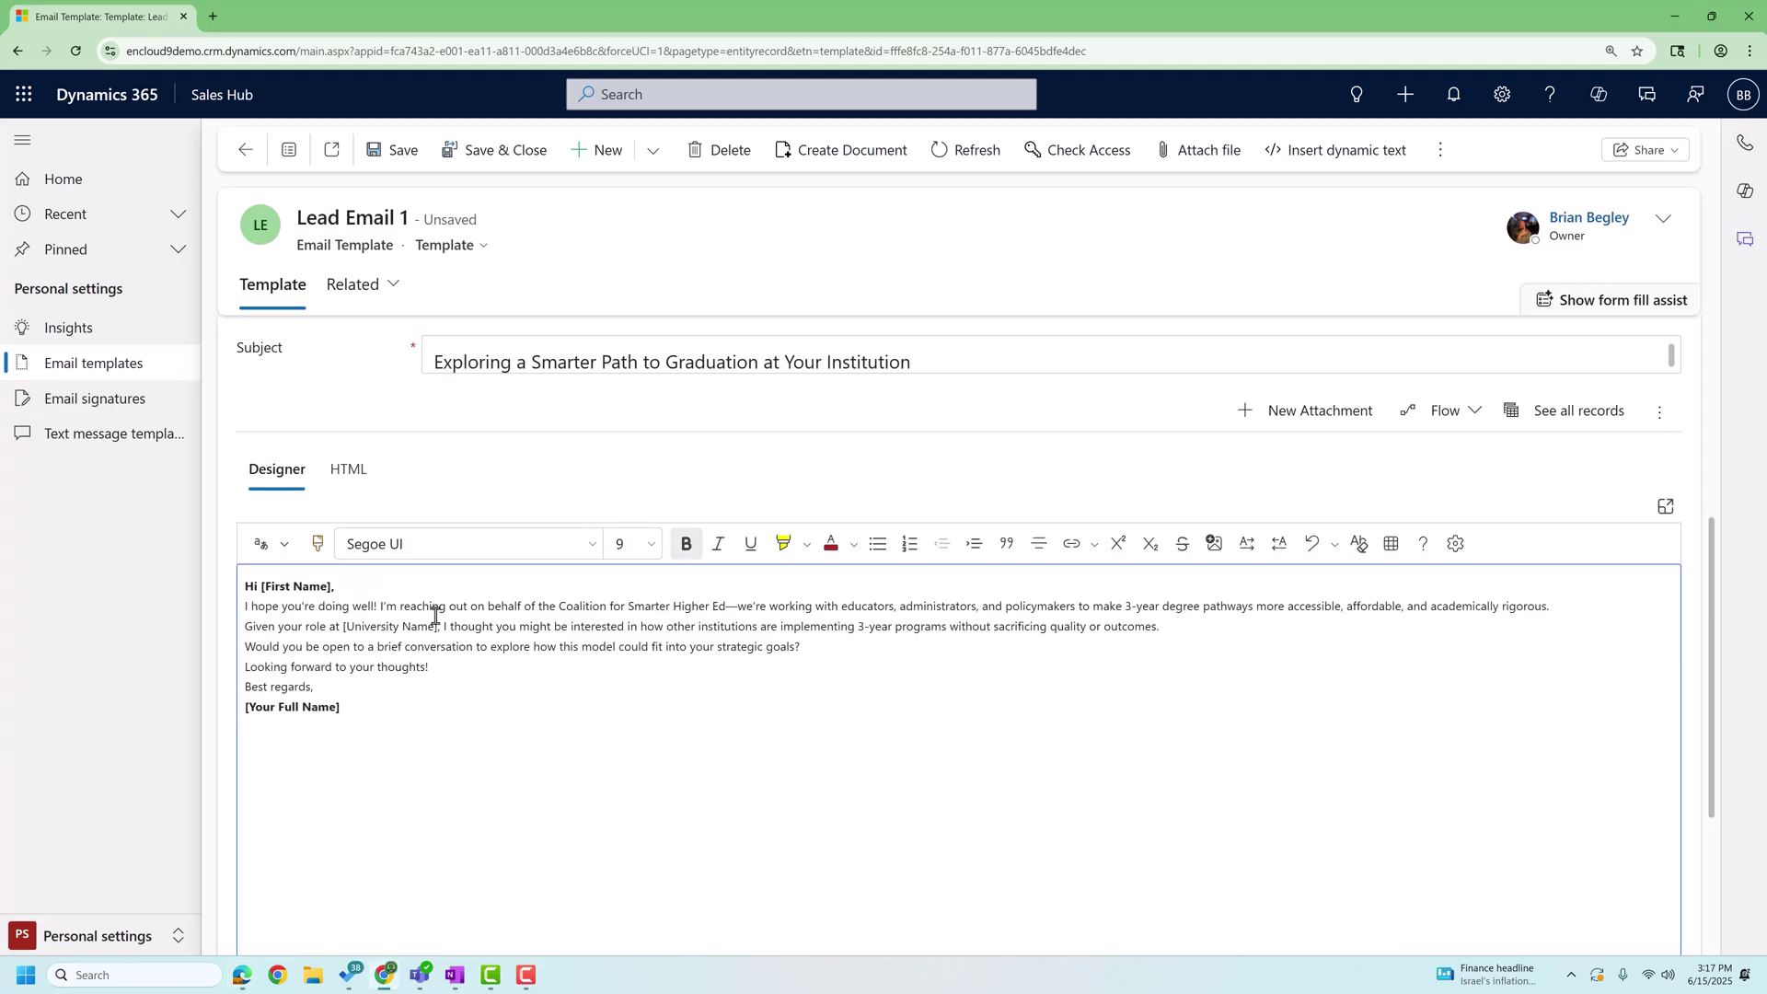
Add blank lines in the body after the greeting and before and after "Best regards,"
key(Return)
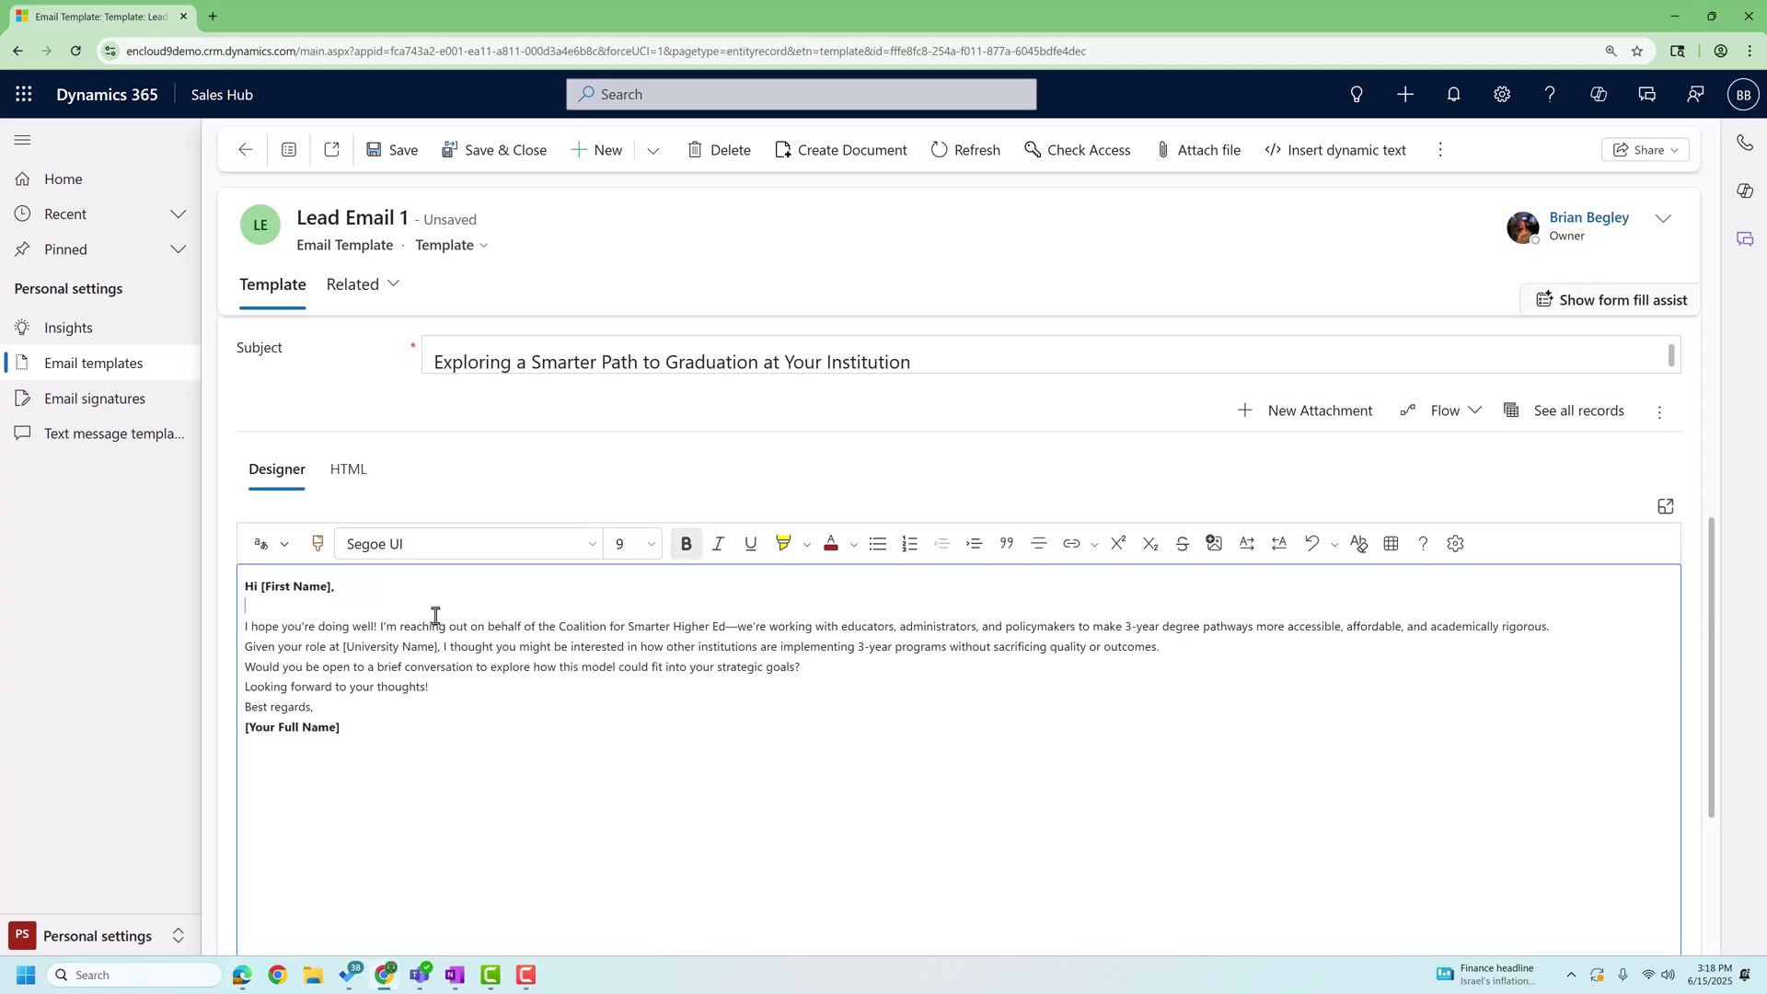
click(243, 708)
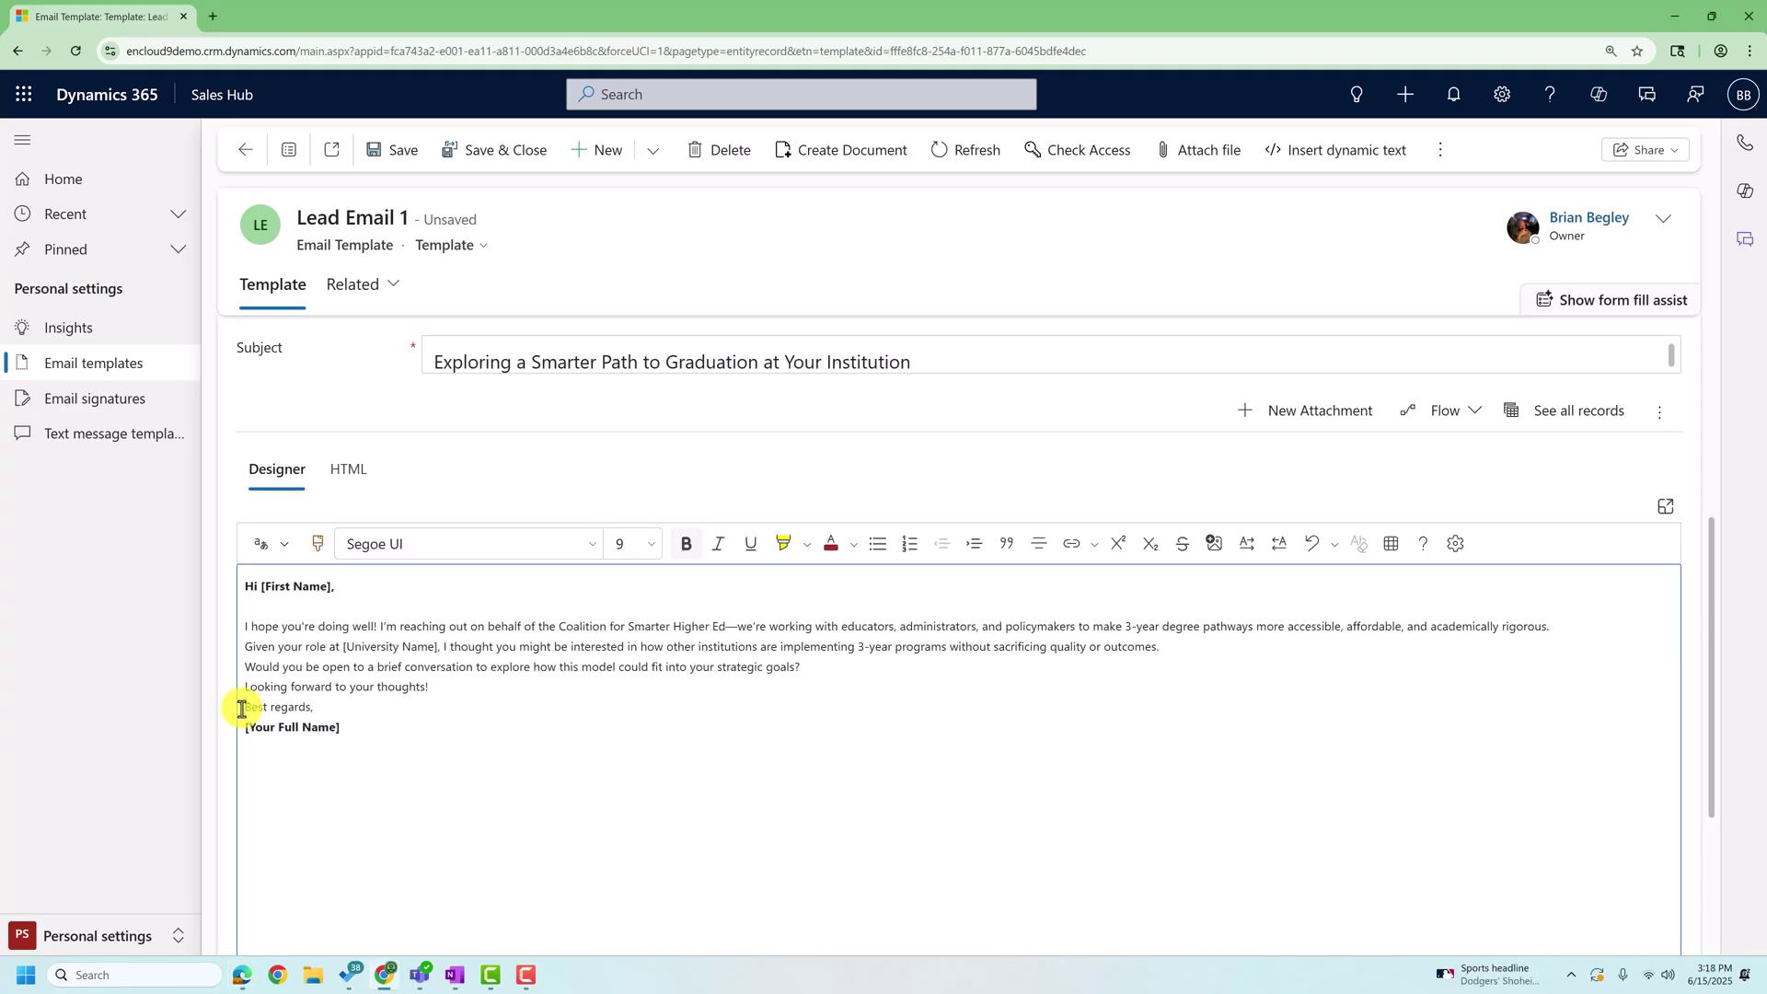
key(Return)
key(Down)
key(Return)
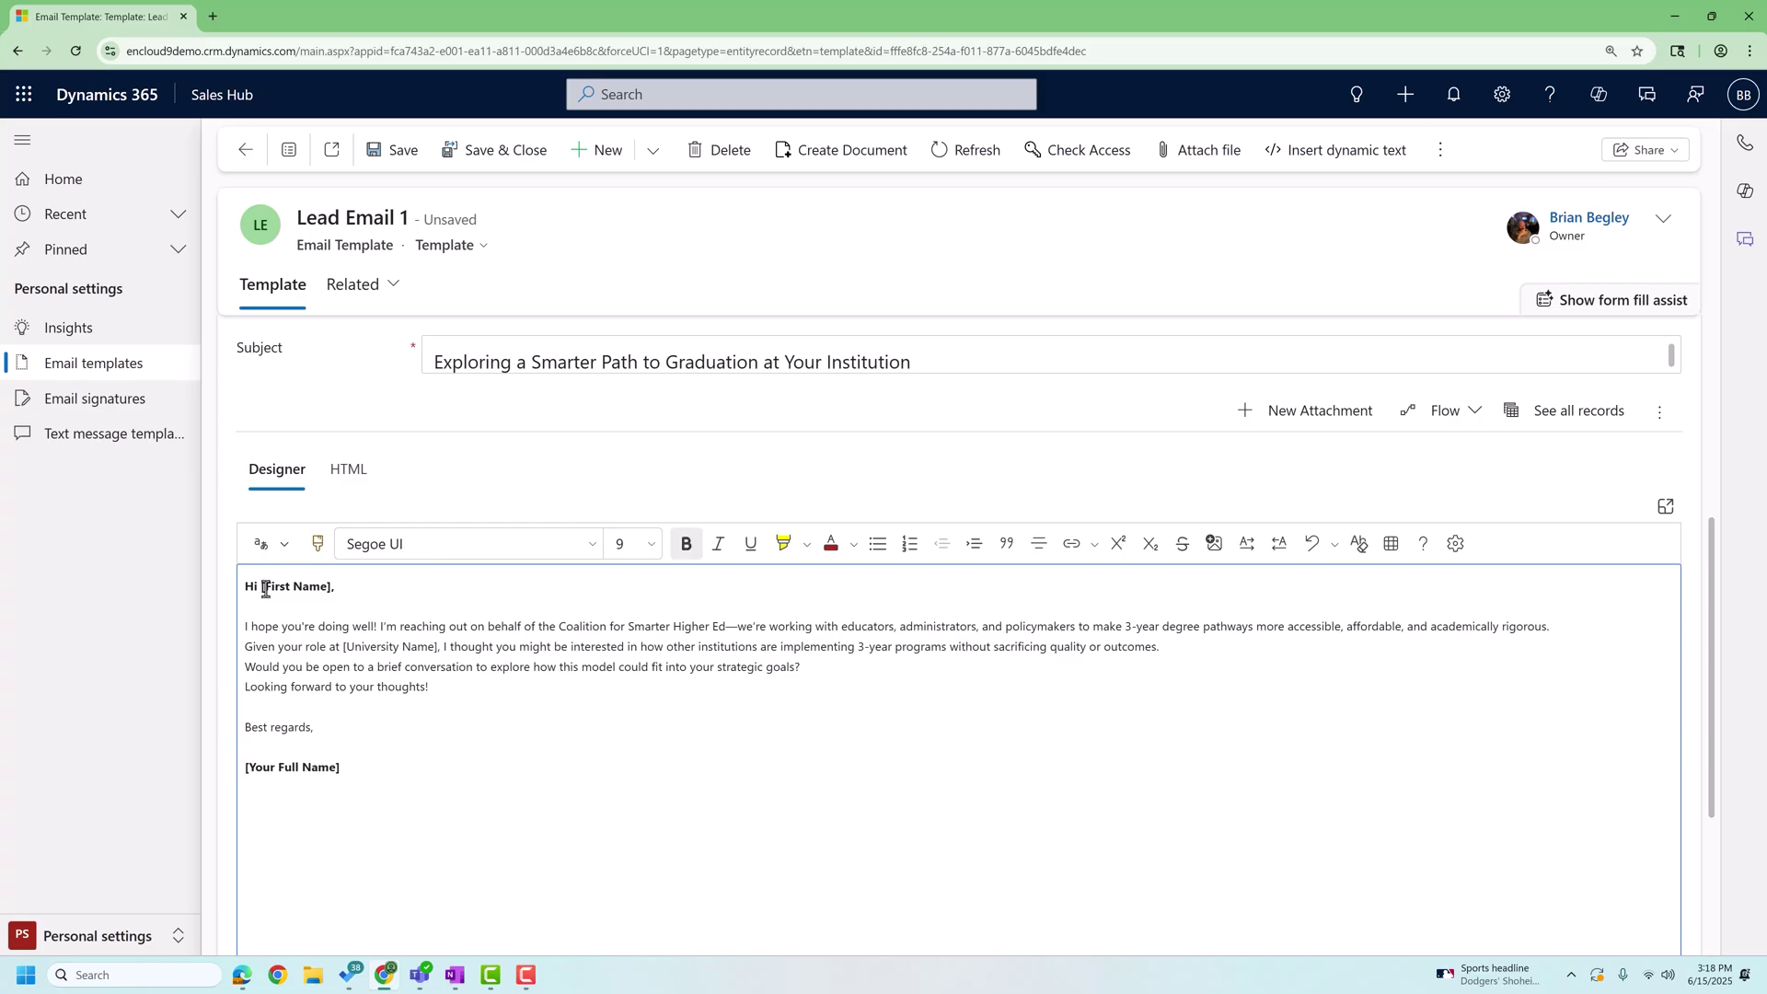
Remove the [First Name] placeholder from the greeting and set up dynamic text there using the Lead record's First Name field
drag(261, 589, 333, 588)
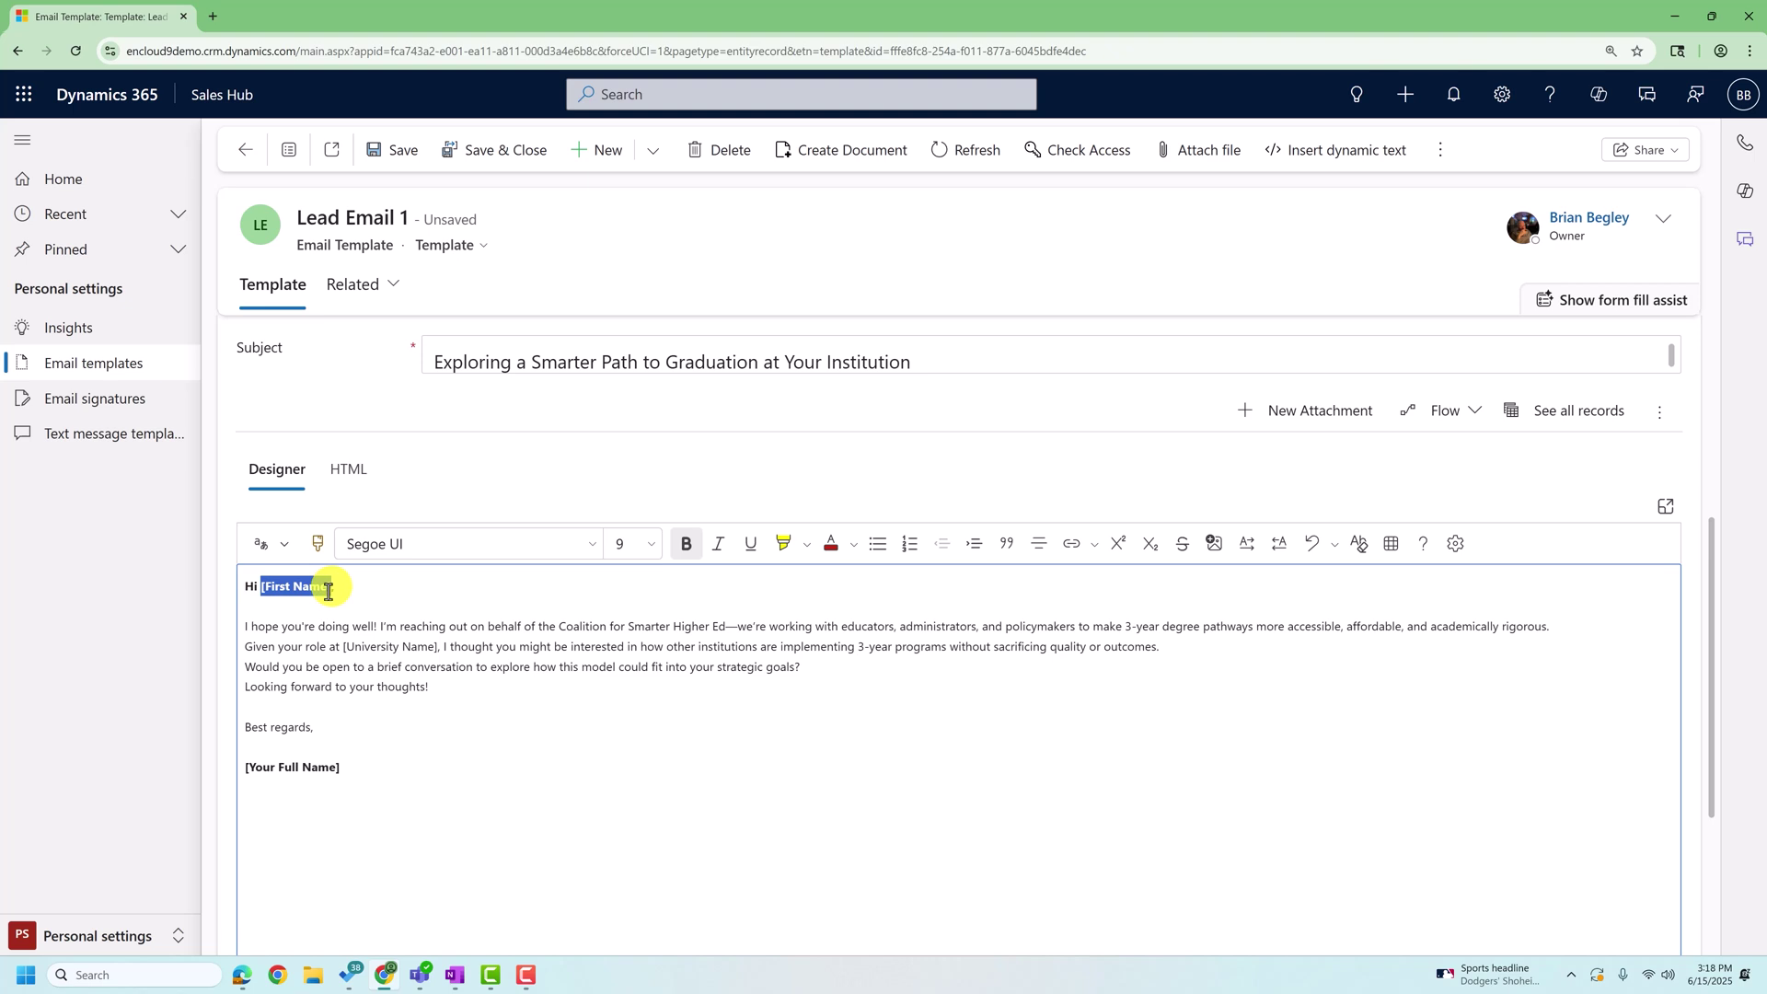
key(BackSpace)
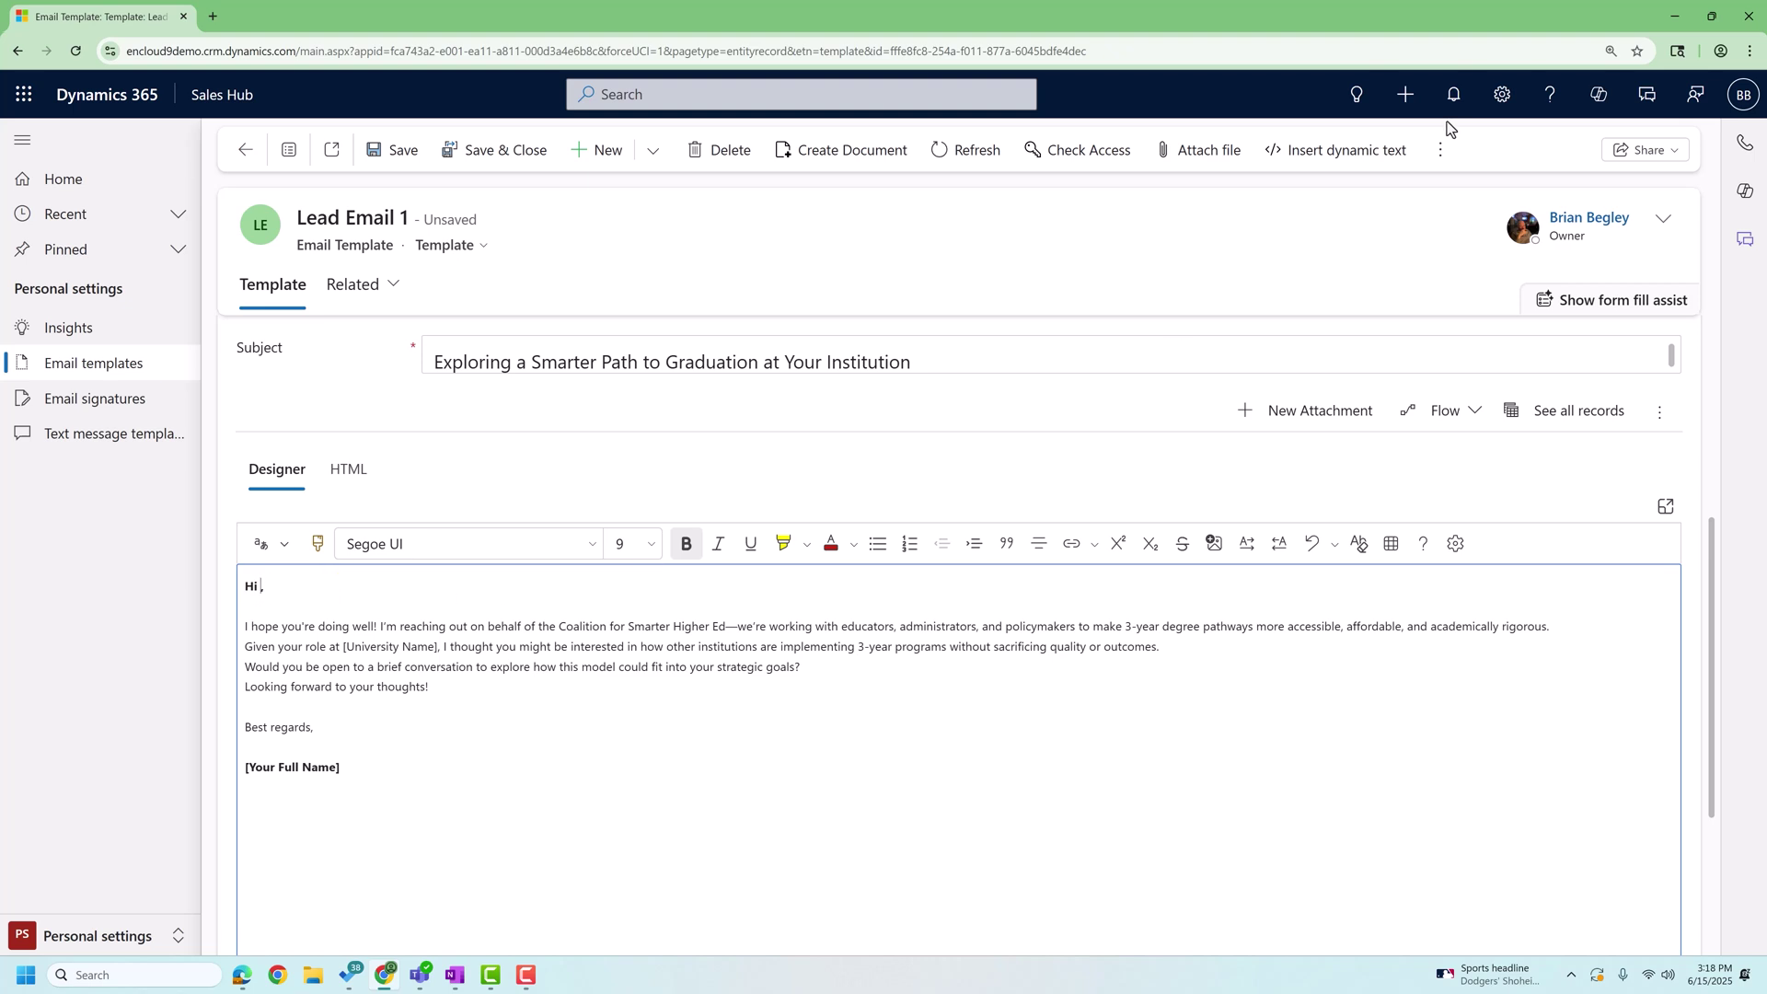
click(1362, 150)
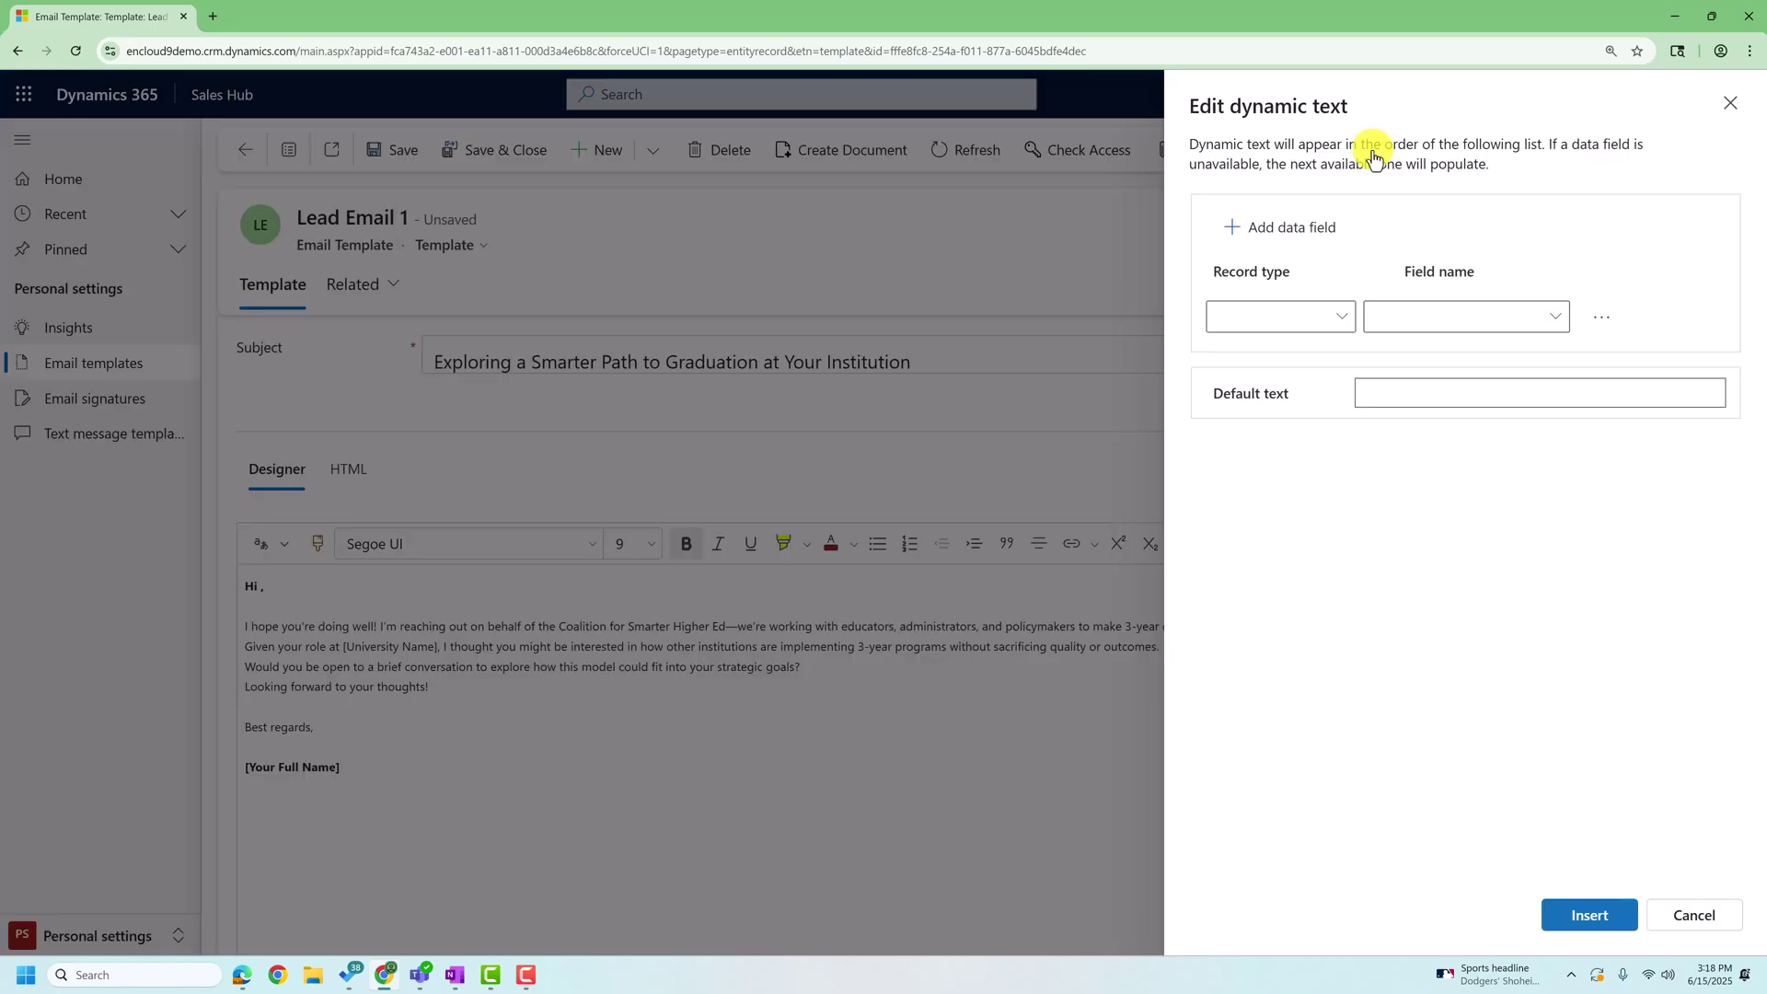
click(1344, 318)
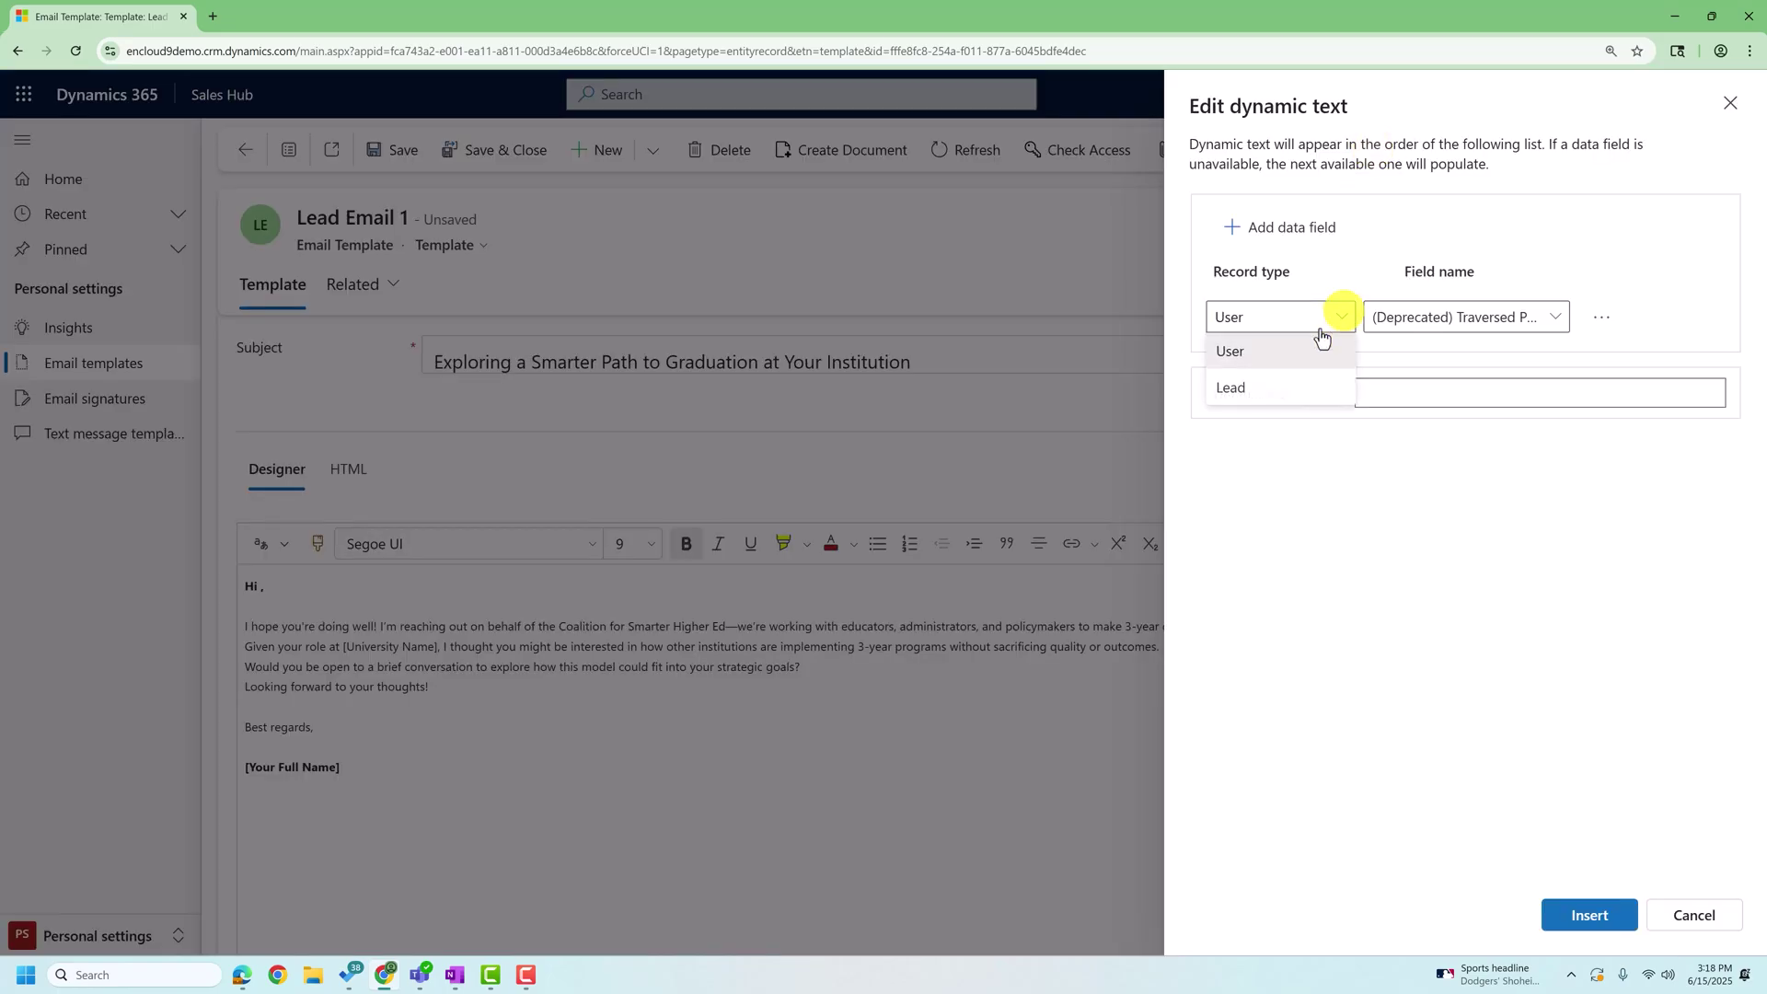
click(1234, 394)
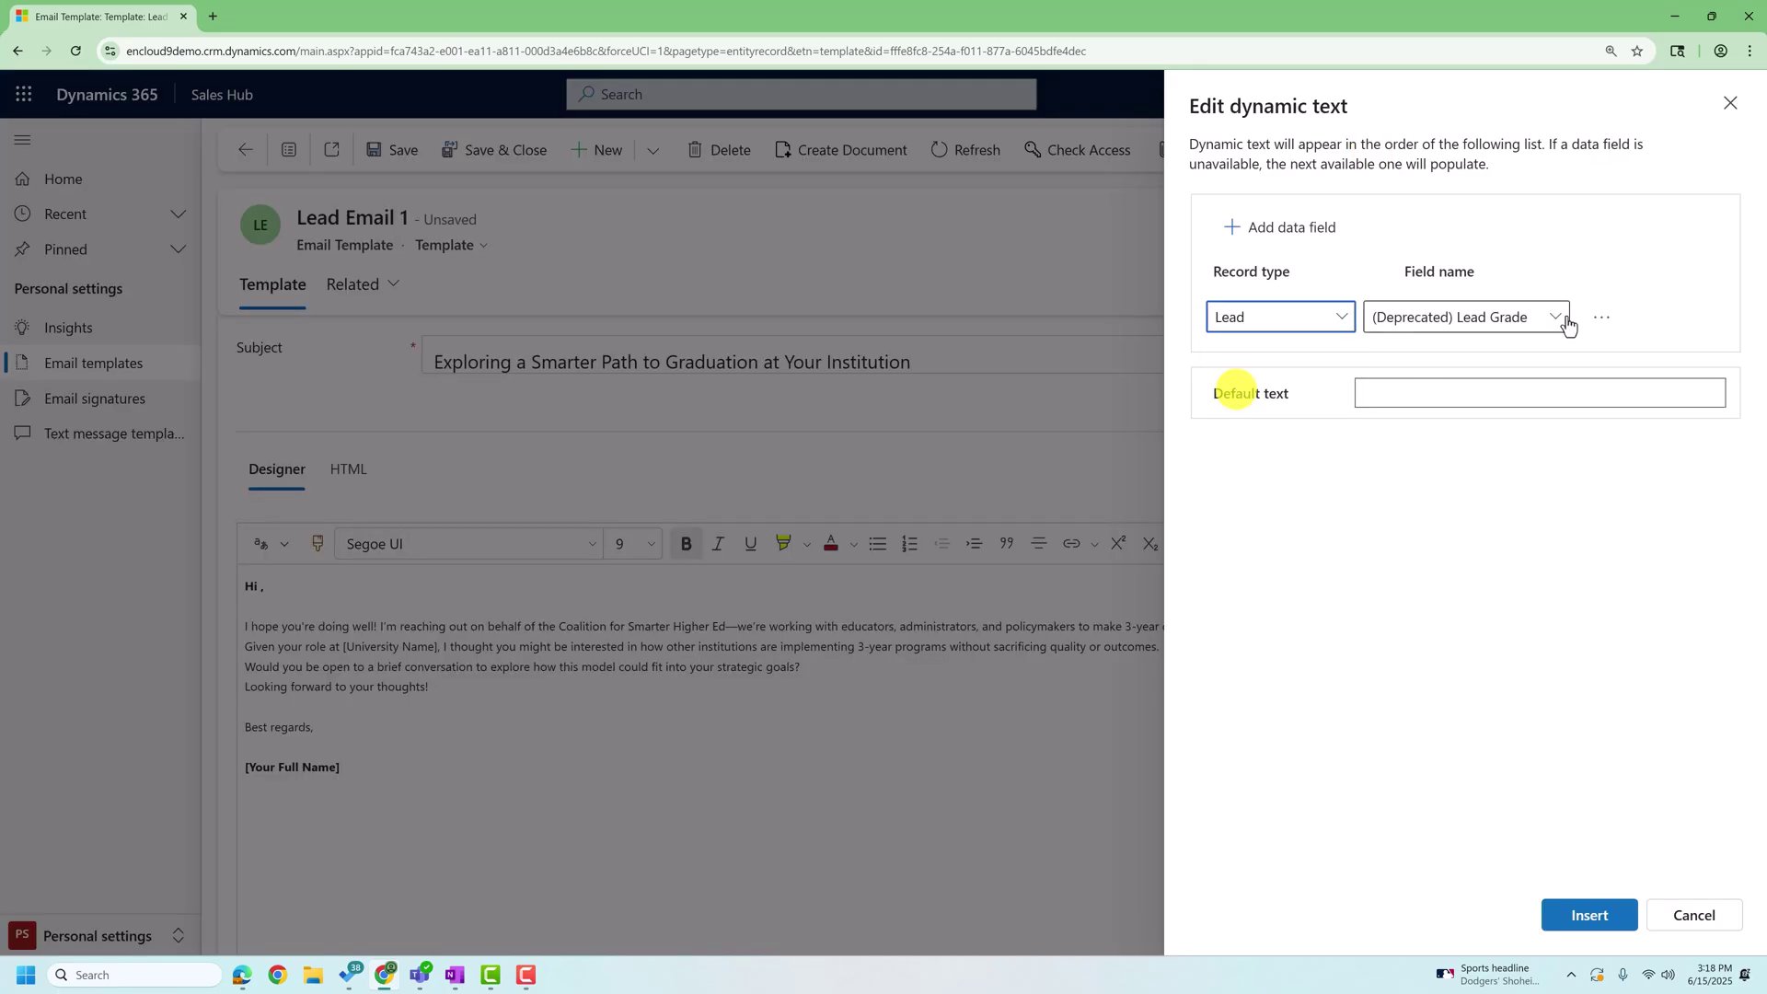
click(1564, 320)
drag(1360, 152, 1331, 479)
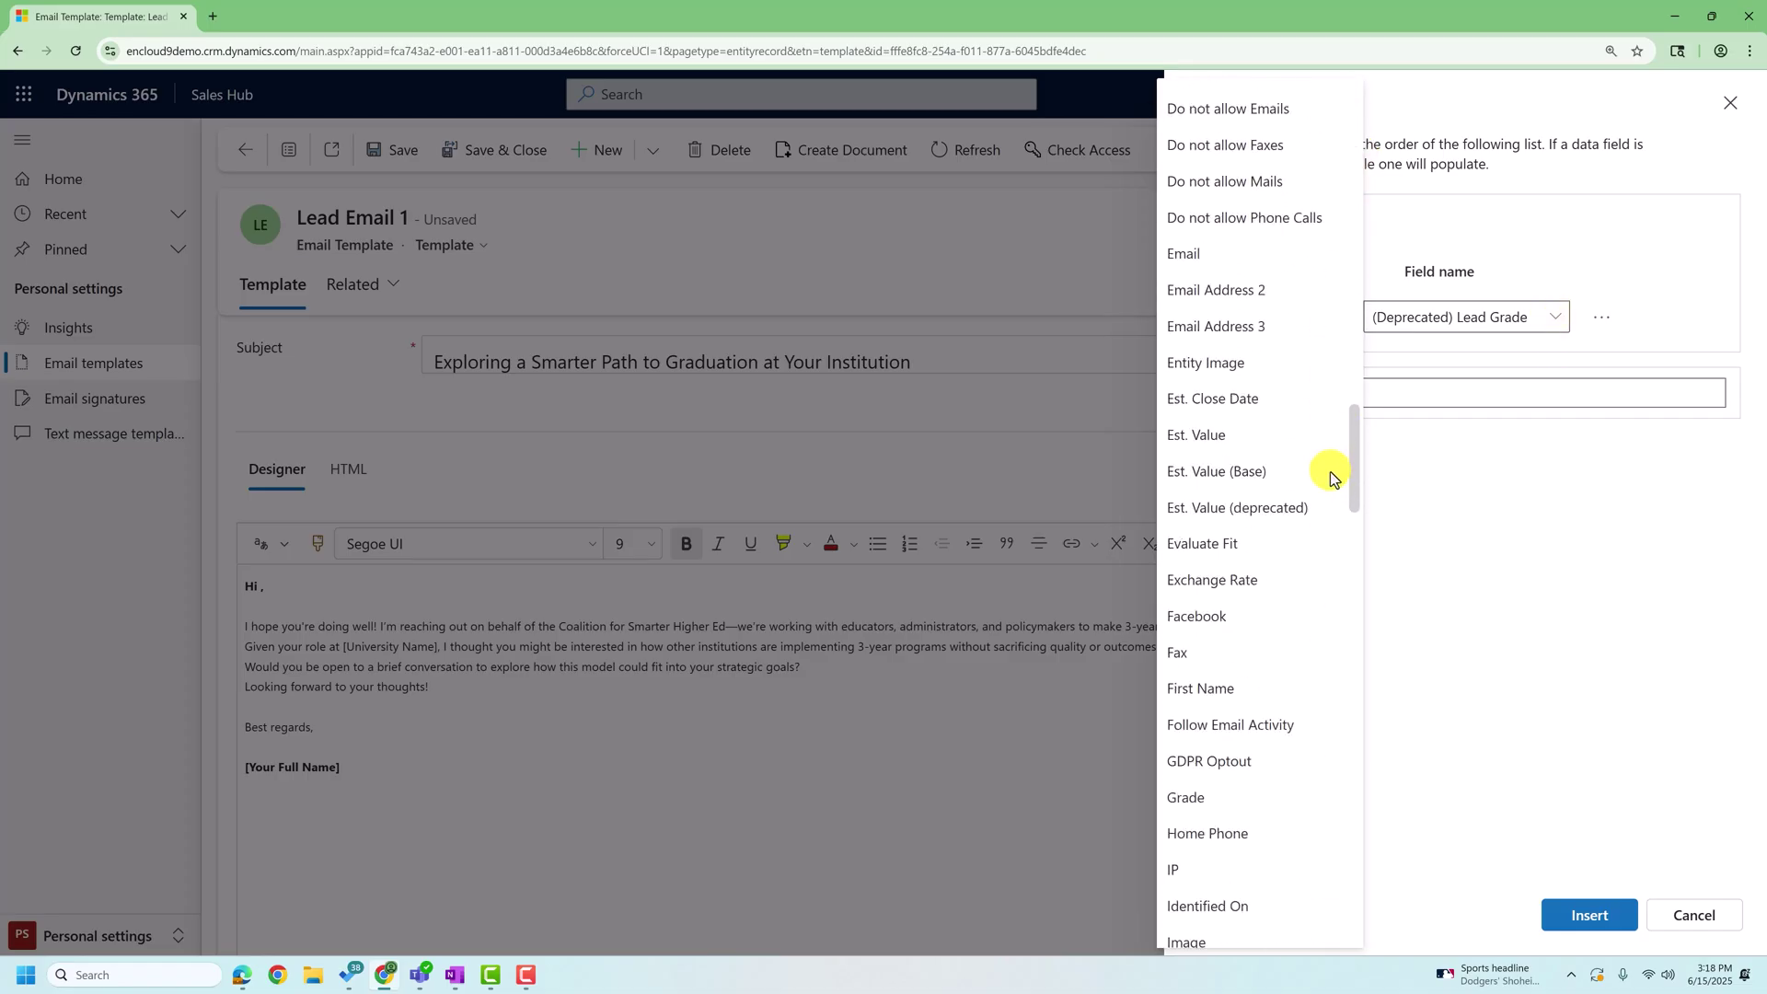
click(1206, 703)
Set the dynamic text's default to "Colleague" and insert it into the greeting
click(1412, 392)
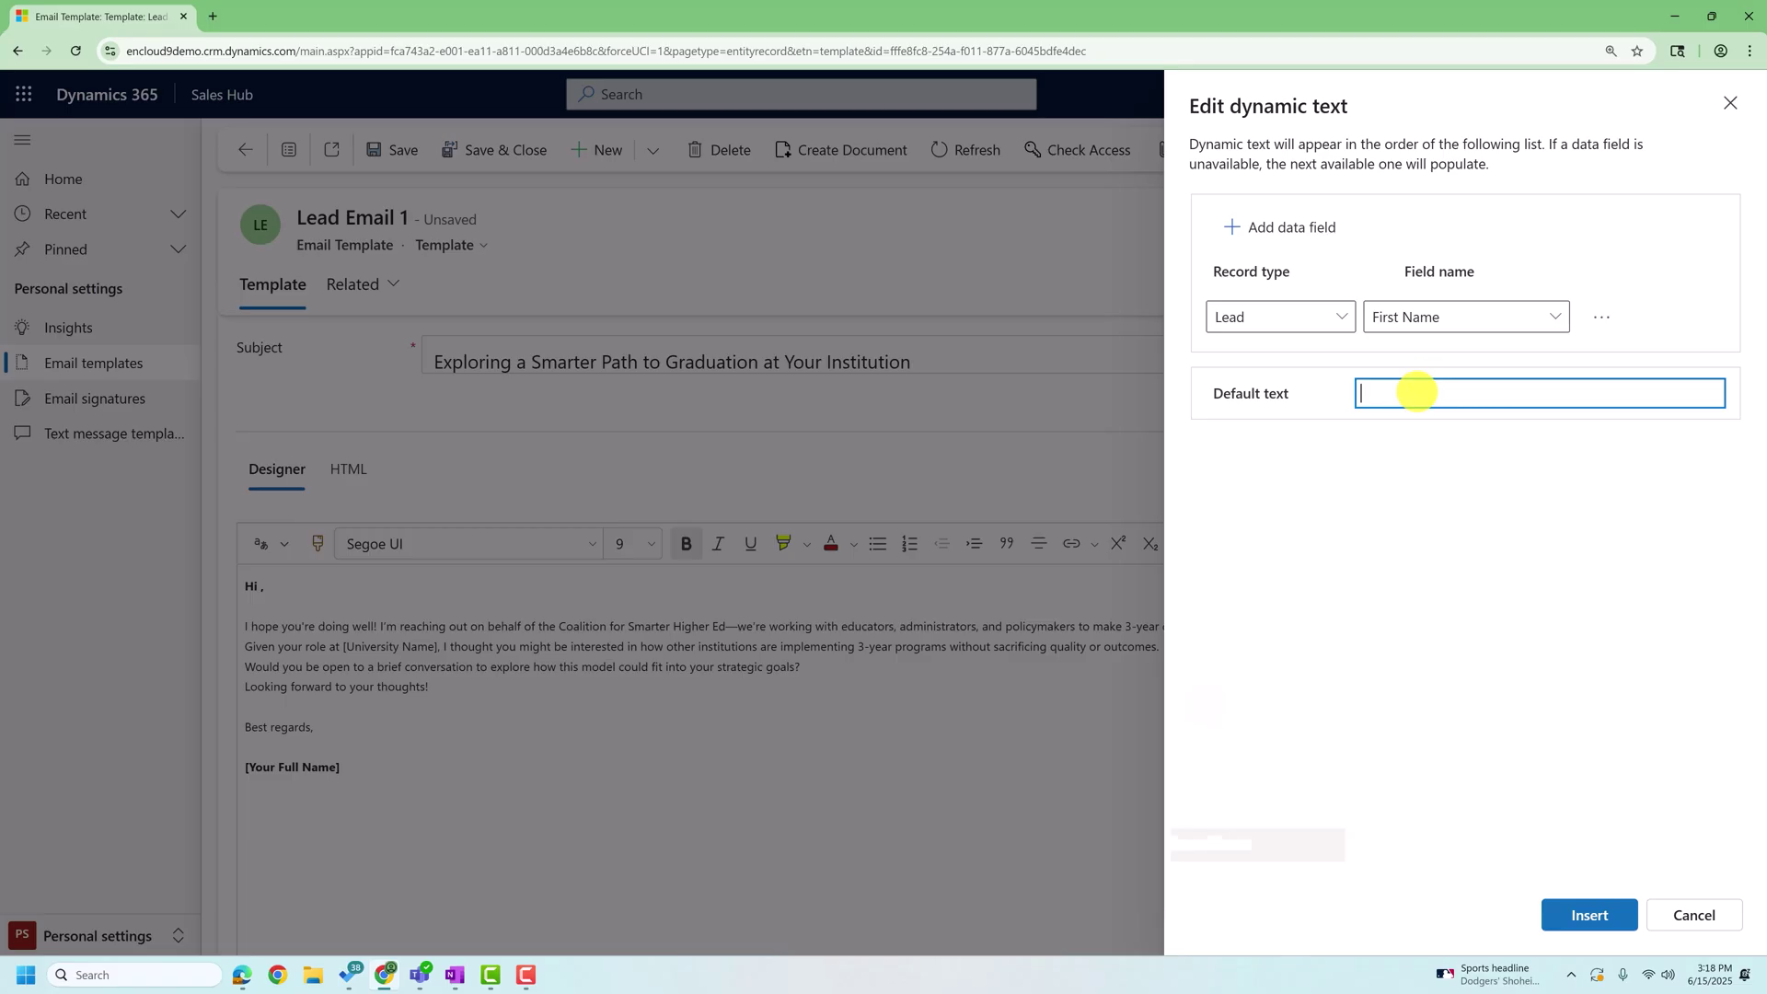
text(Colleag)
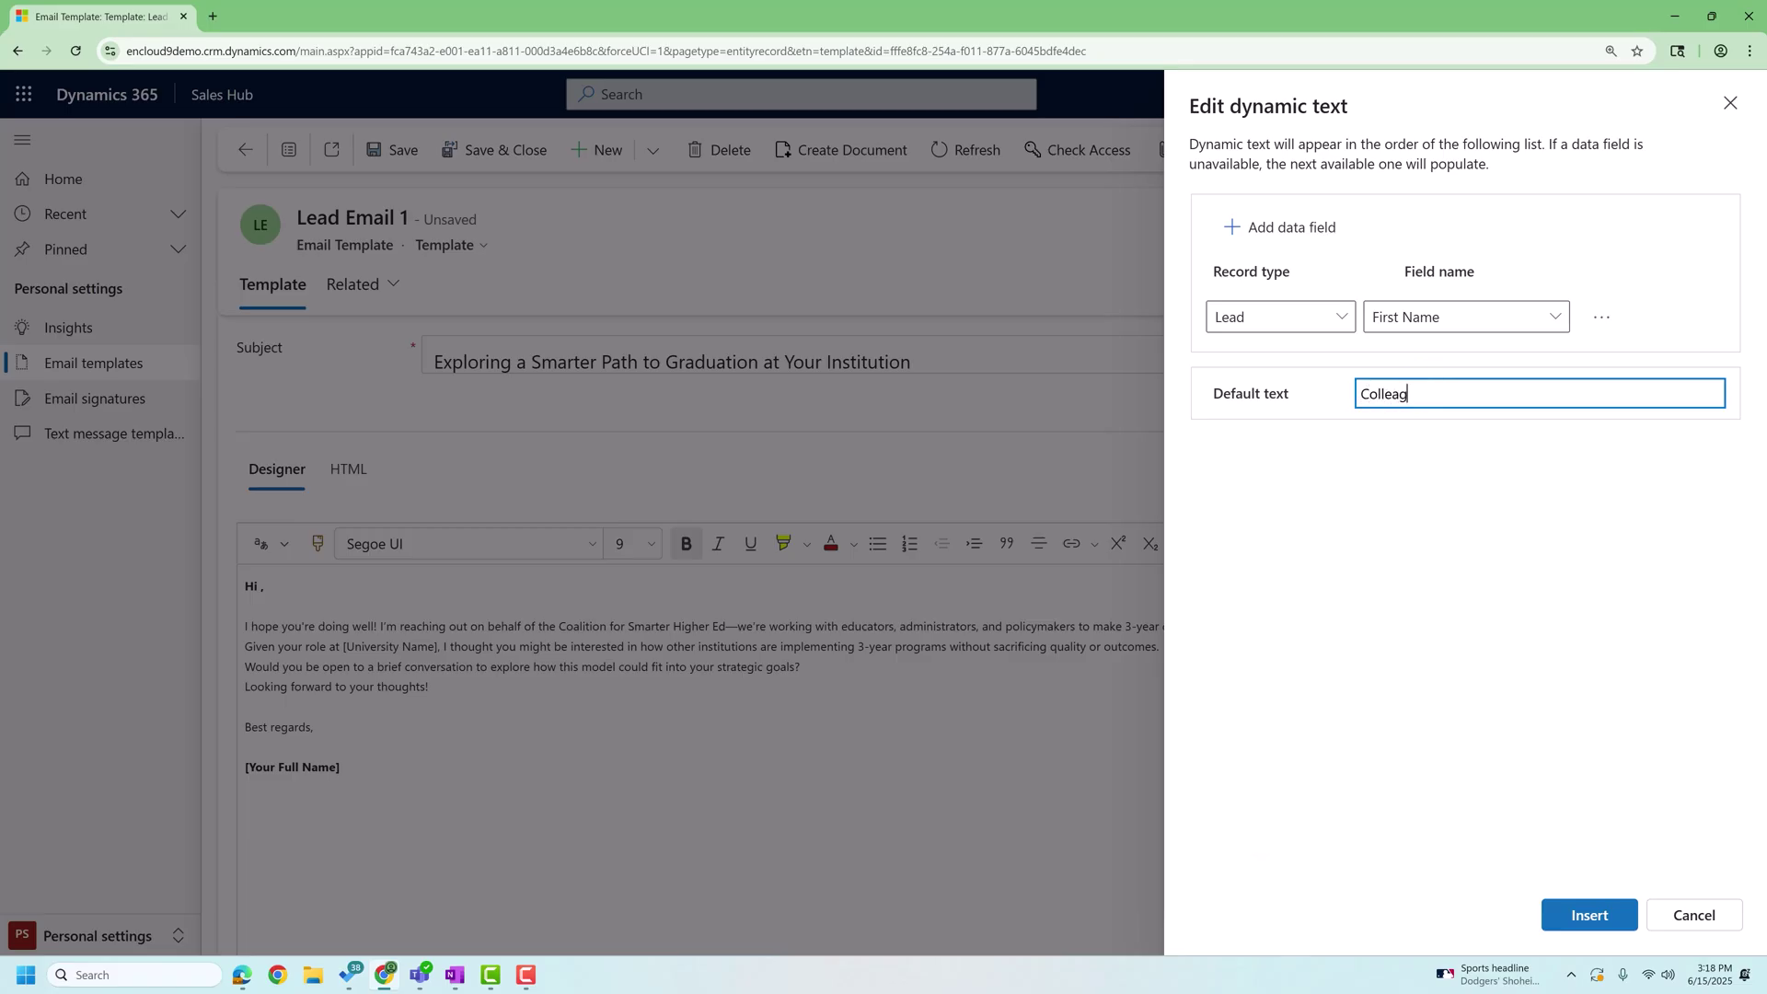
text(uie)
key(BackSpace)
key(BackSpace)
text(e)
click(1609, 924)
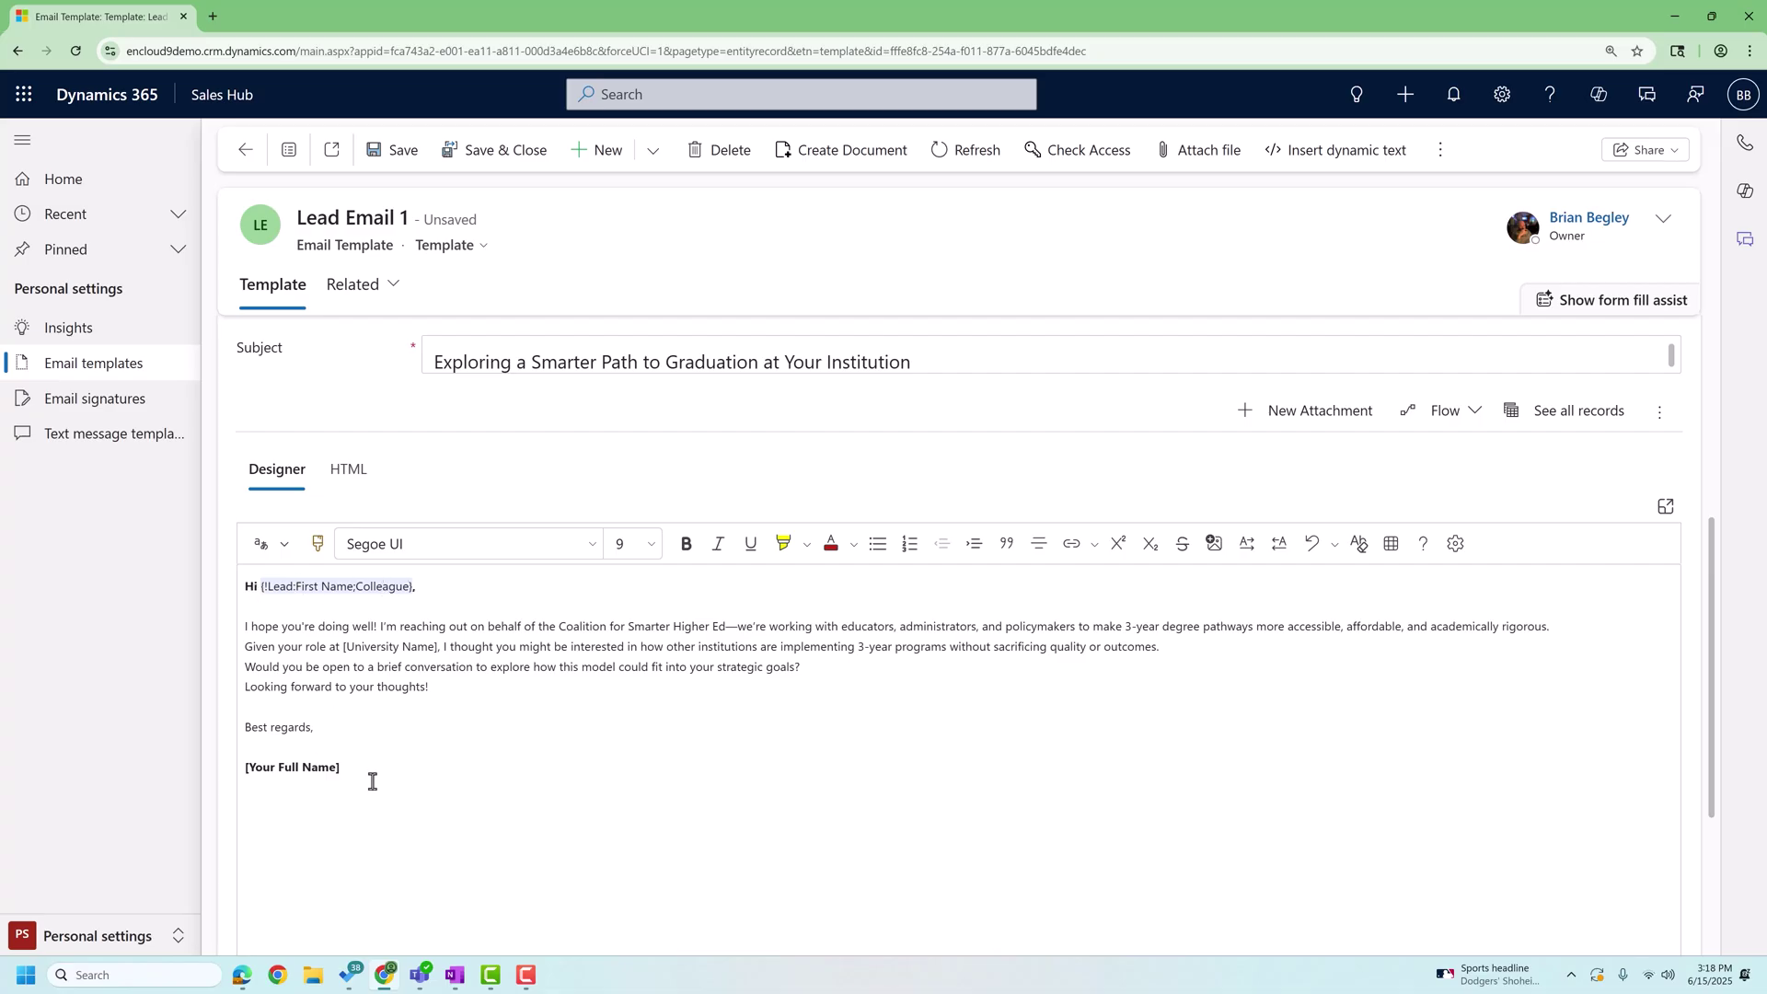
Delete the [Your Full Name] placeholder below "Best regards," and make the whole greeting line bold
drag(371, 775, 204, 770)
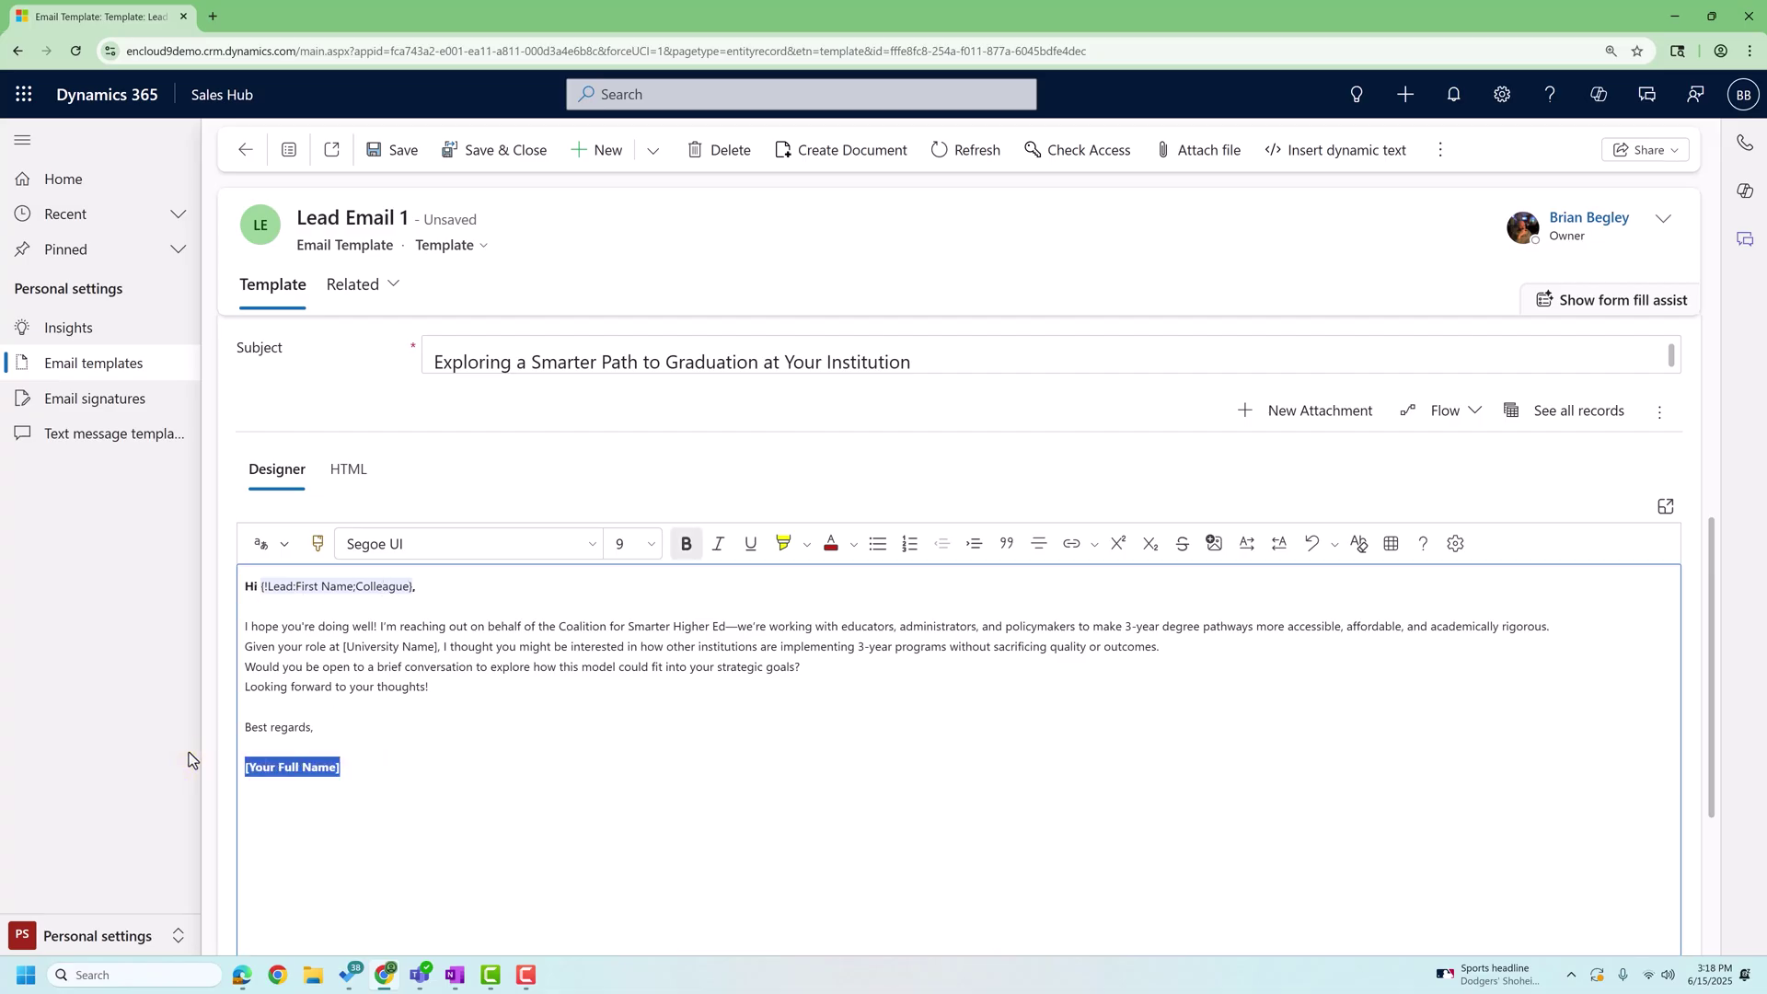
key(BackSpace)
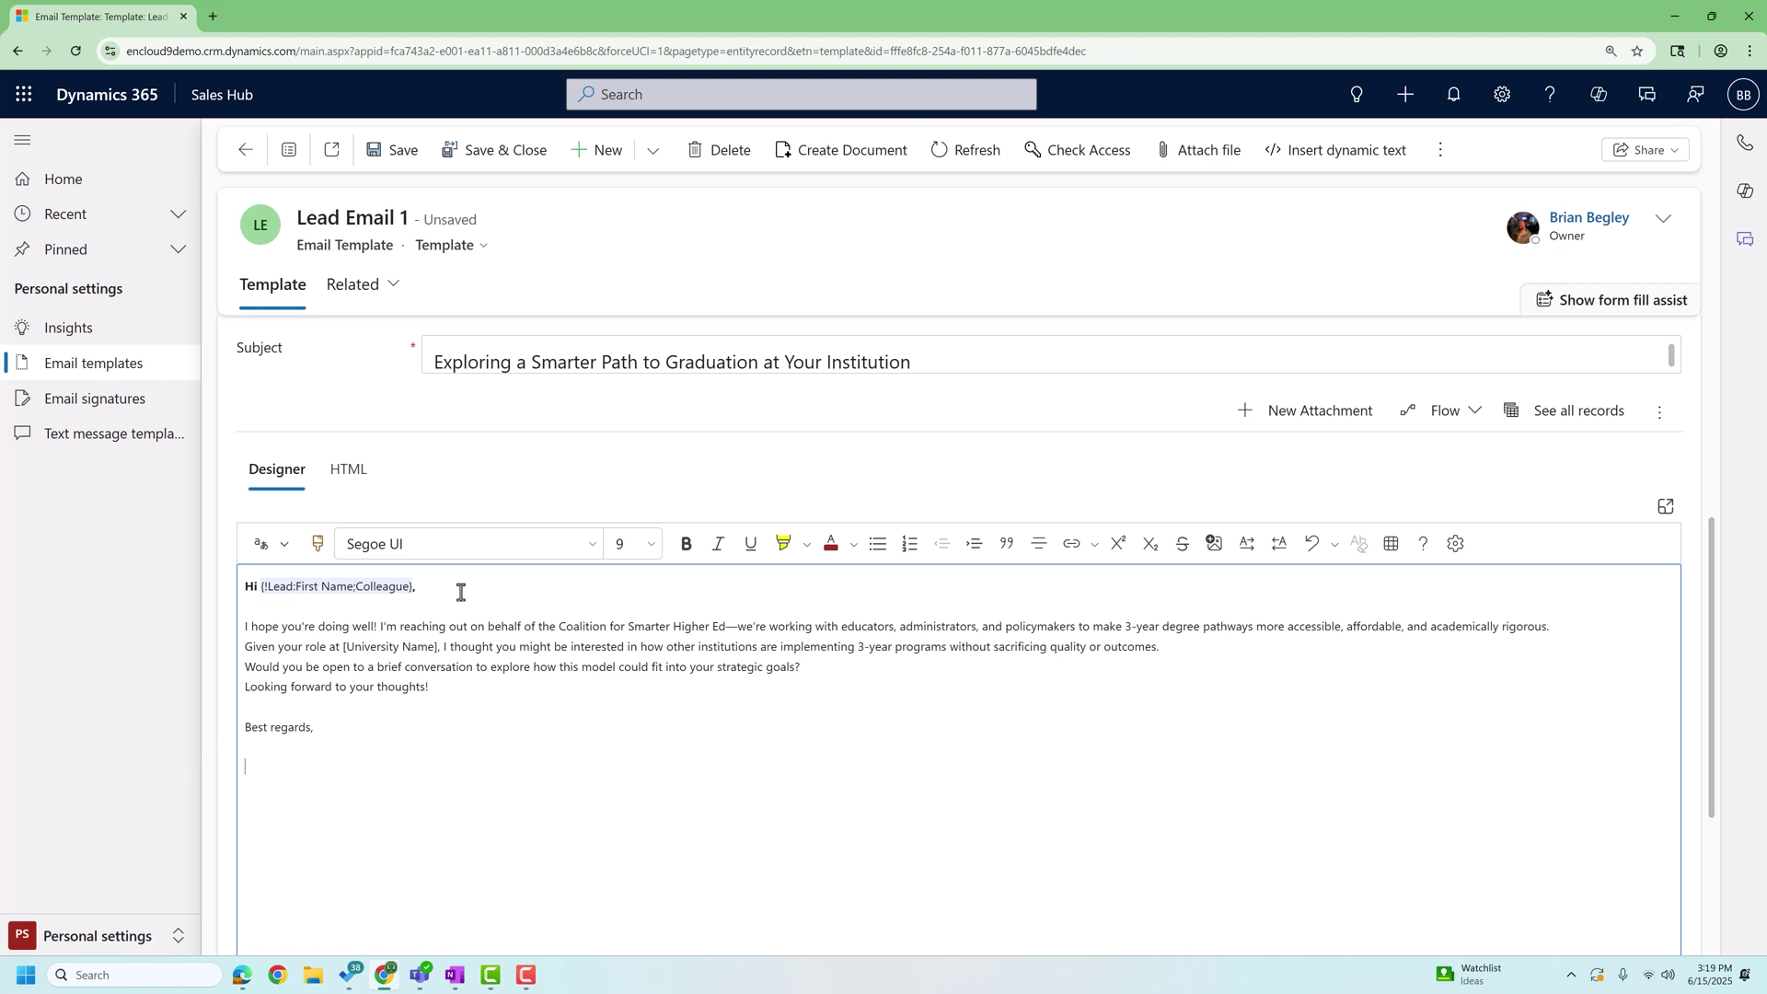
drag(461, 590, 231, 603)
click(686, 543)
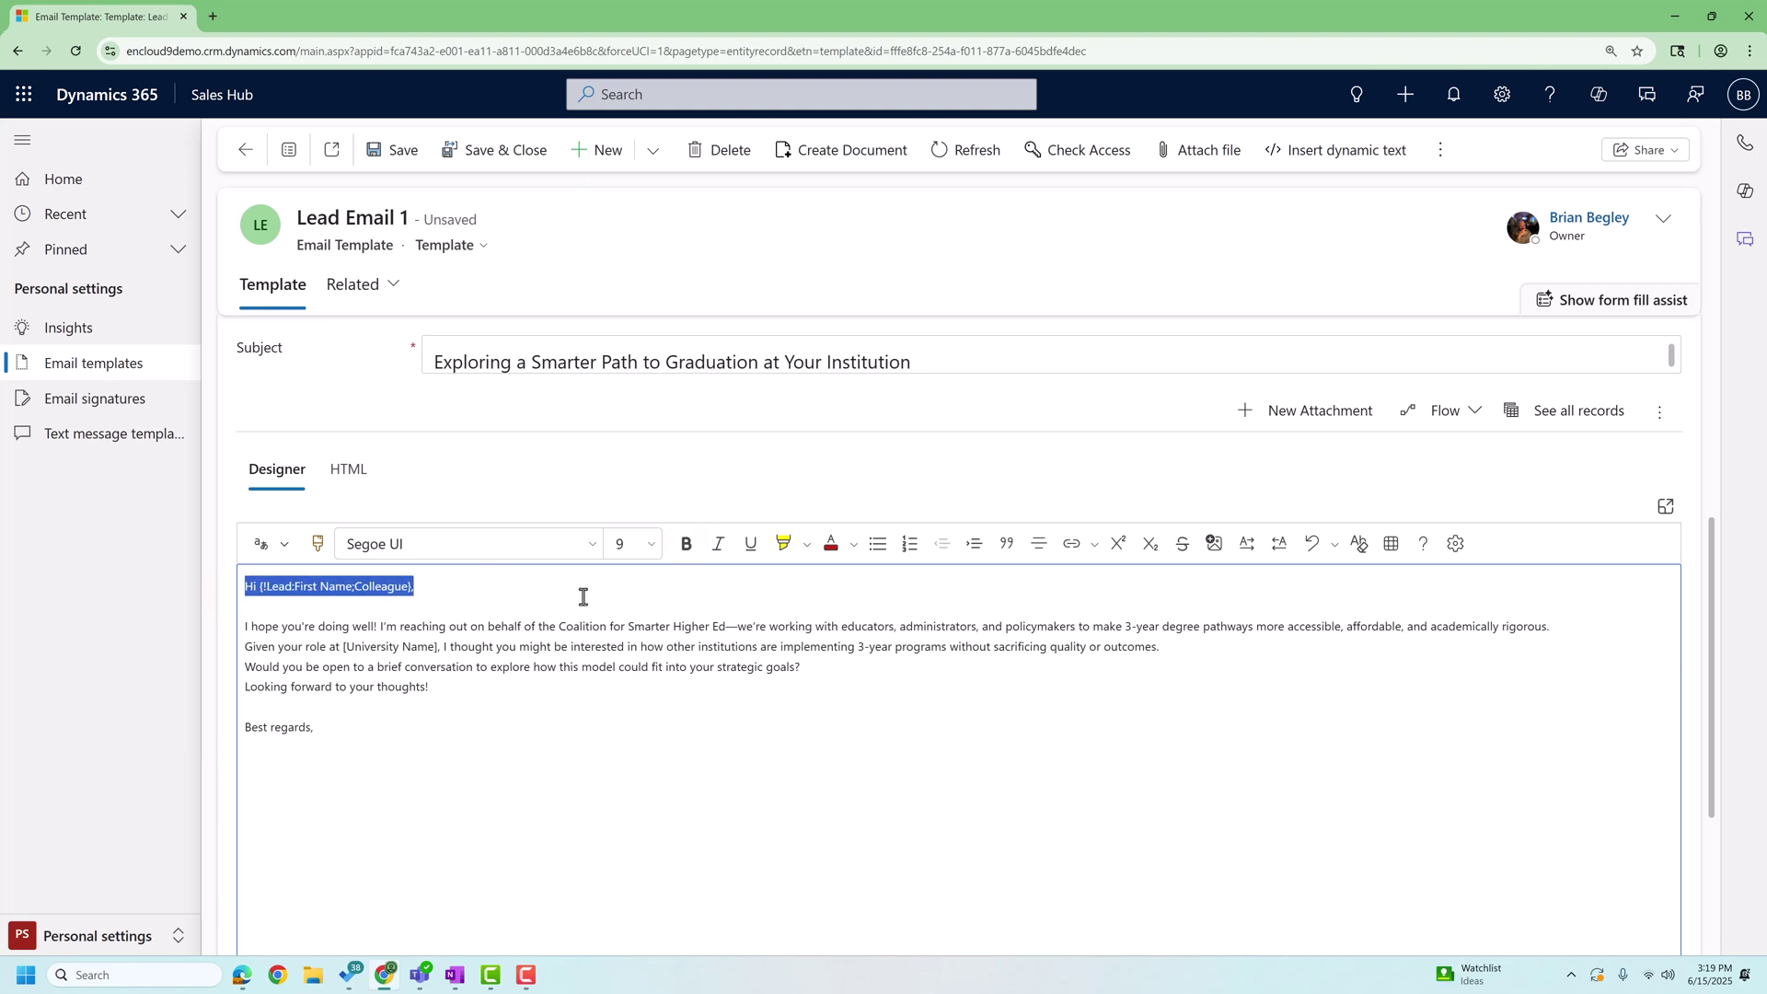
click(447, 728)
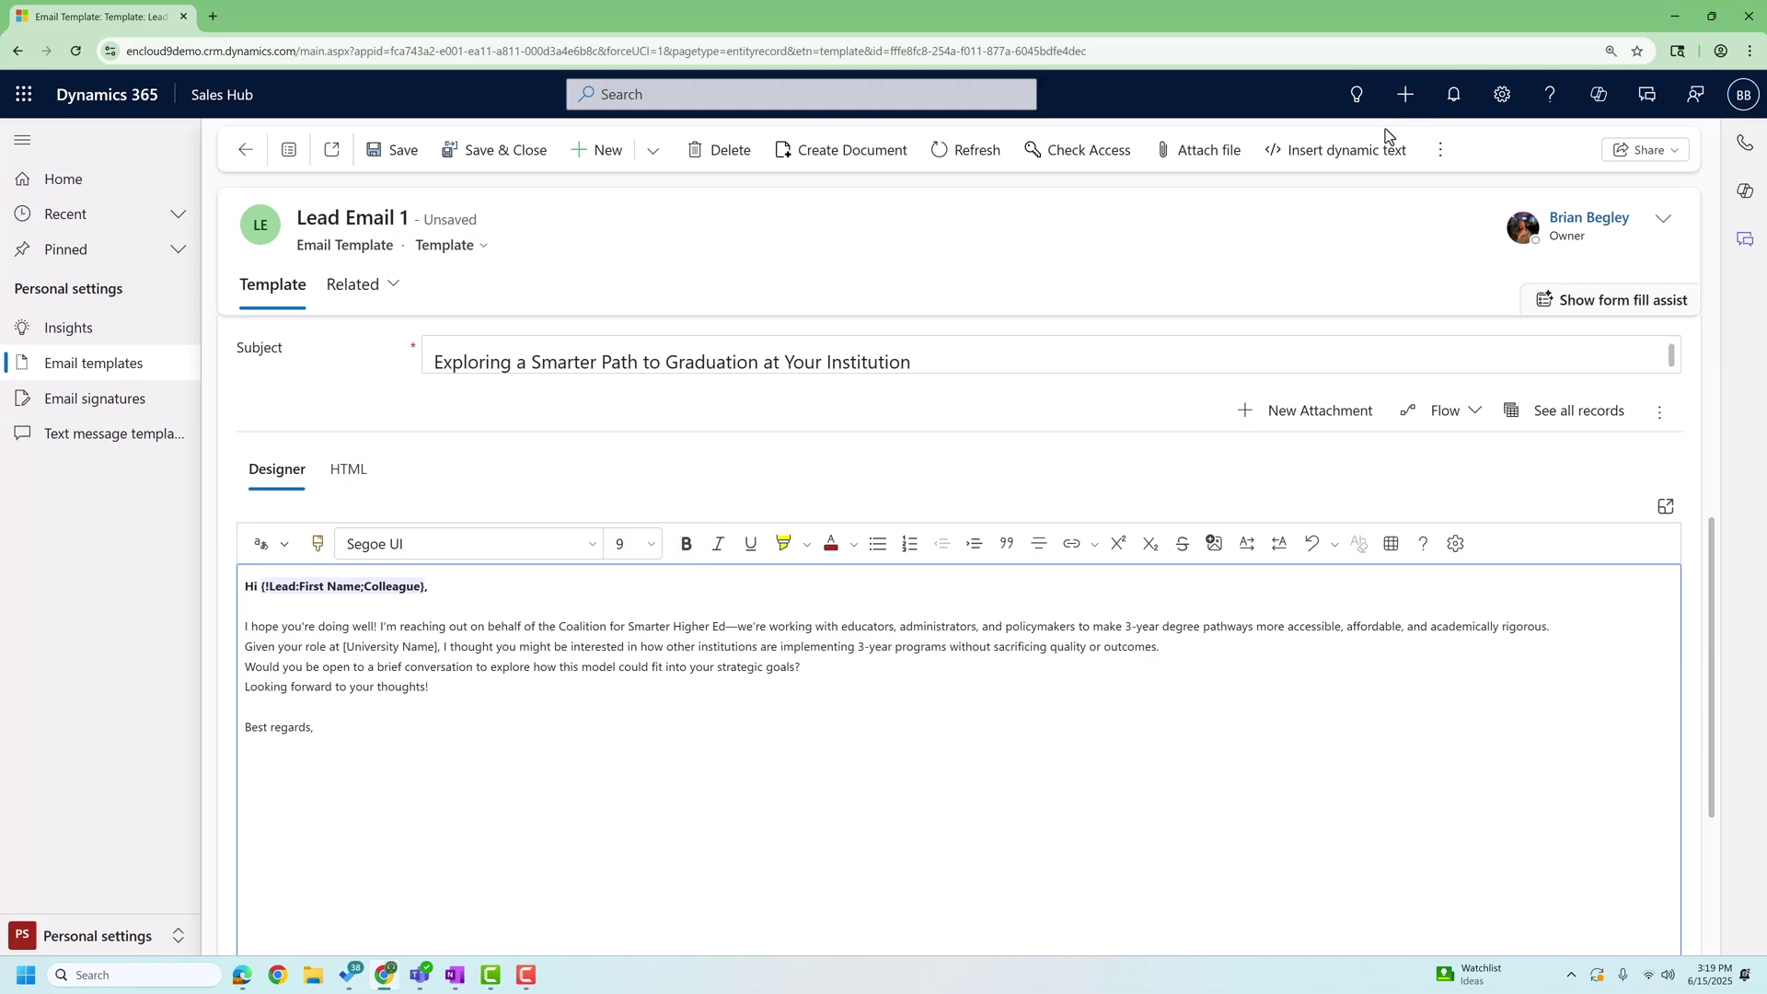
Insert dynamic text below "Best regards," using the User record's Full Name field
click(1360, 150)
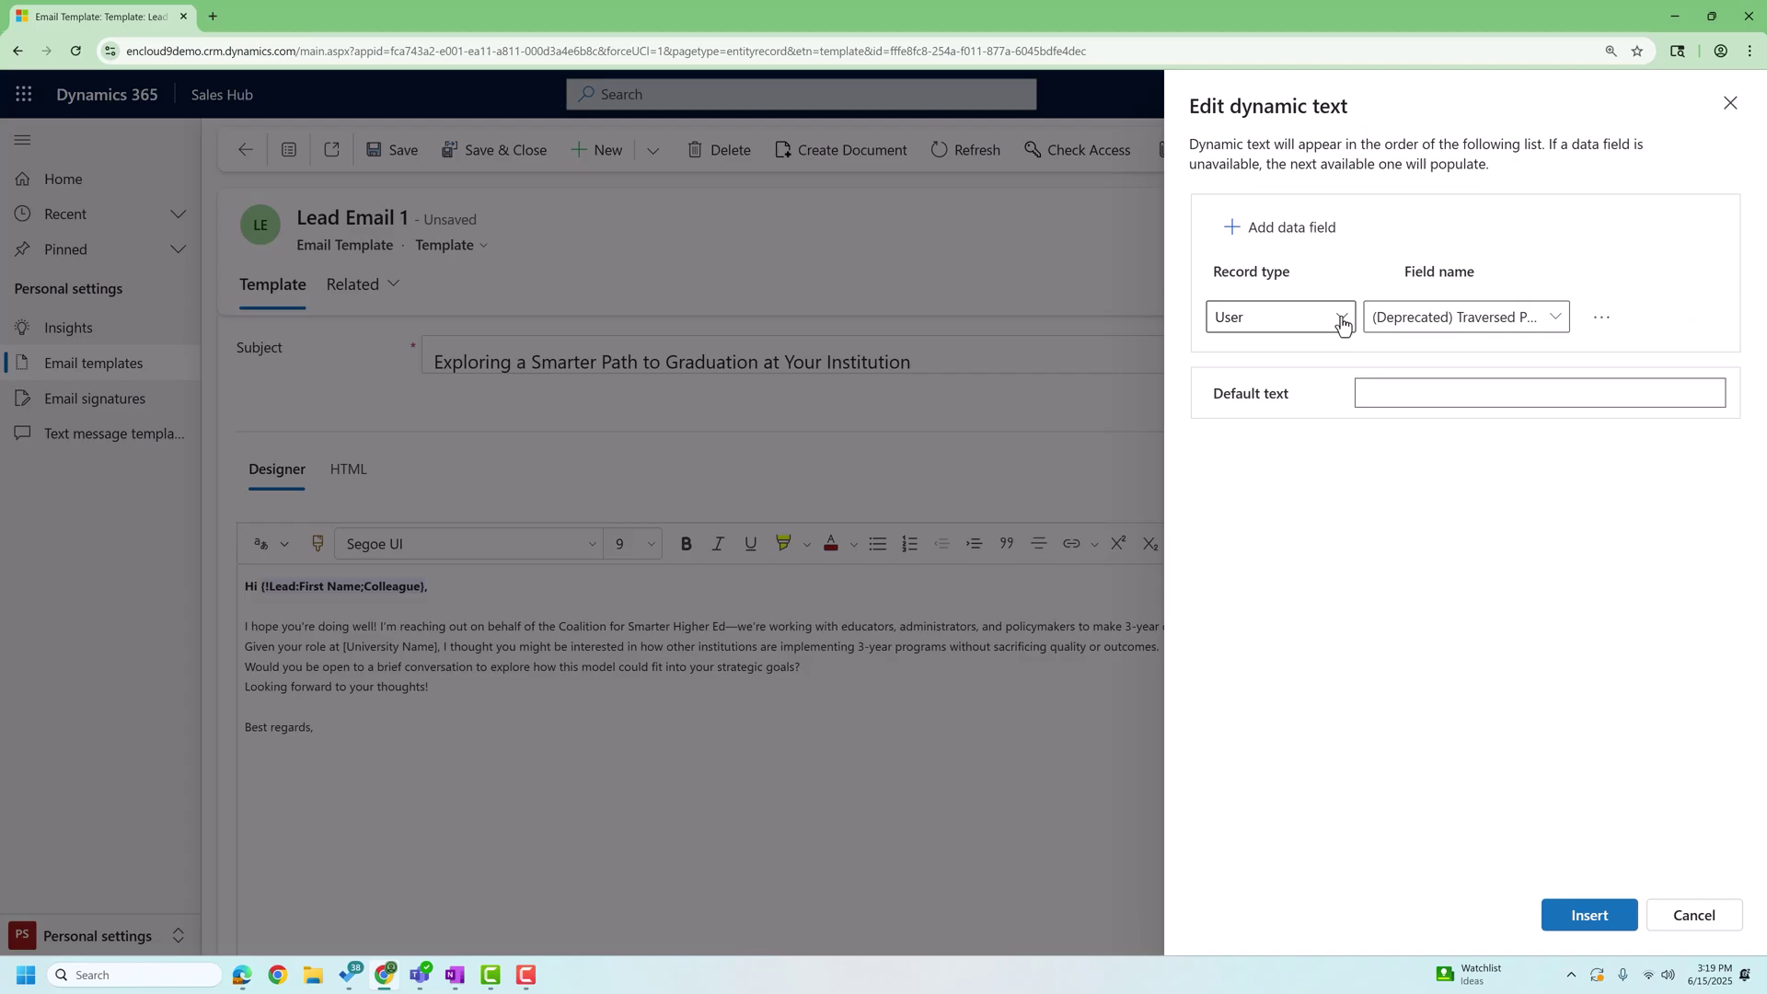
click(1556, 319)
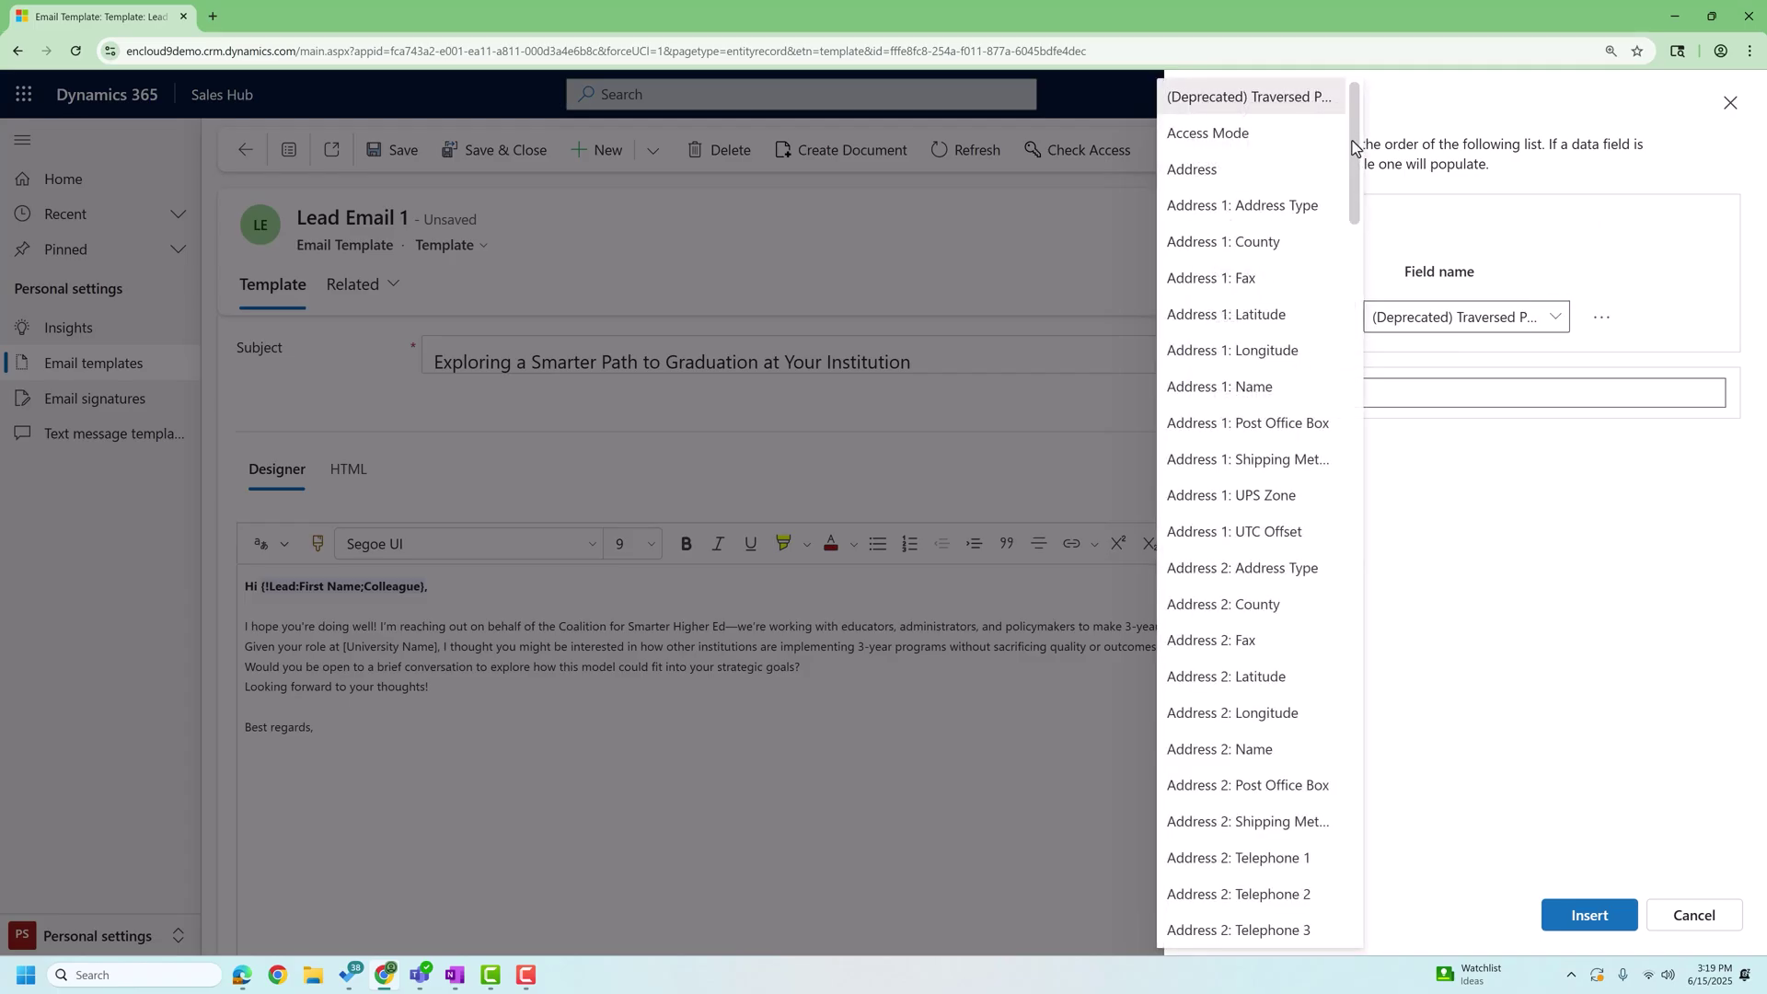
drag(1351, 143, 1344, 460)
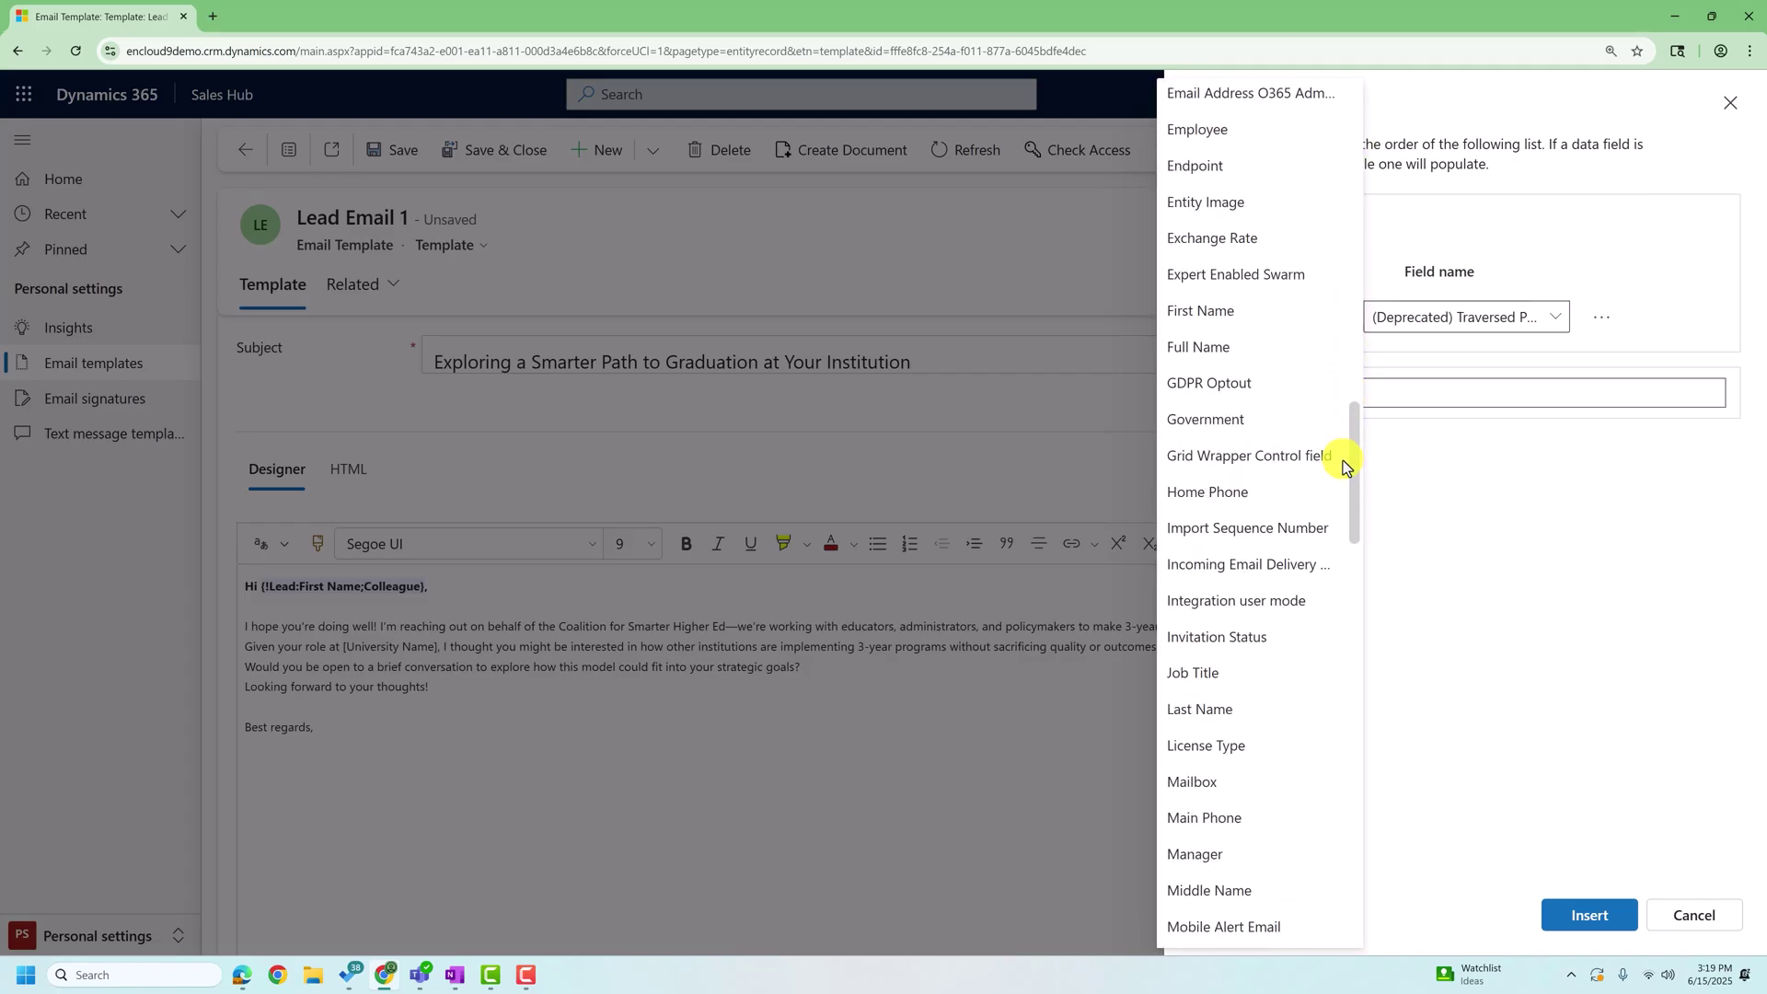
click(1211, 366)
click(1589, 915)
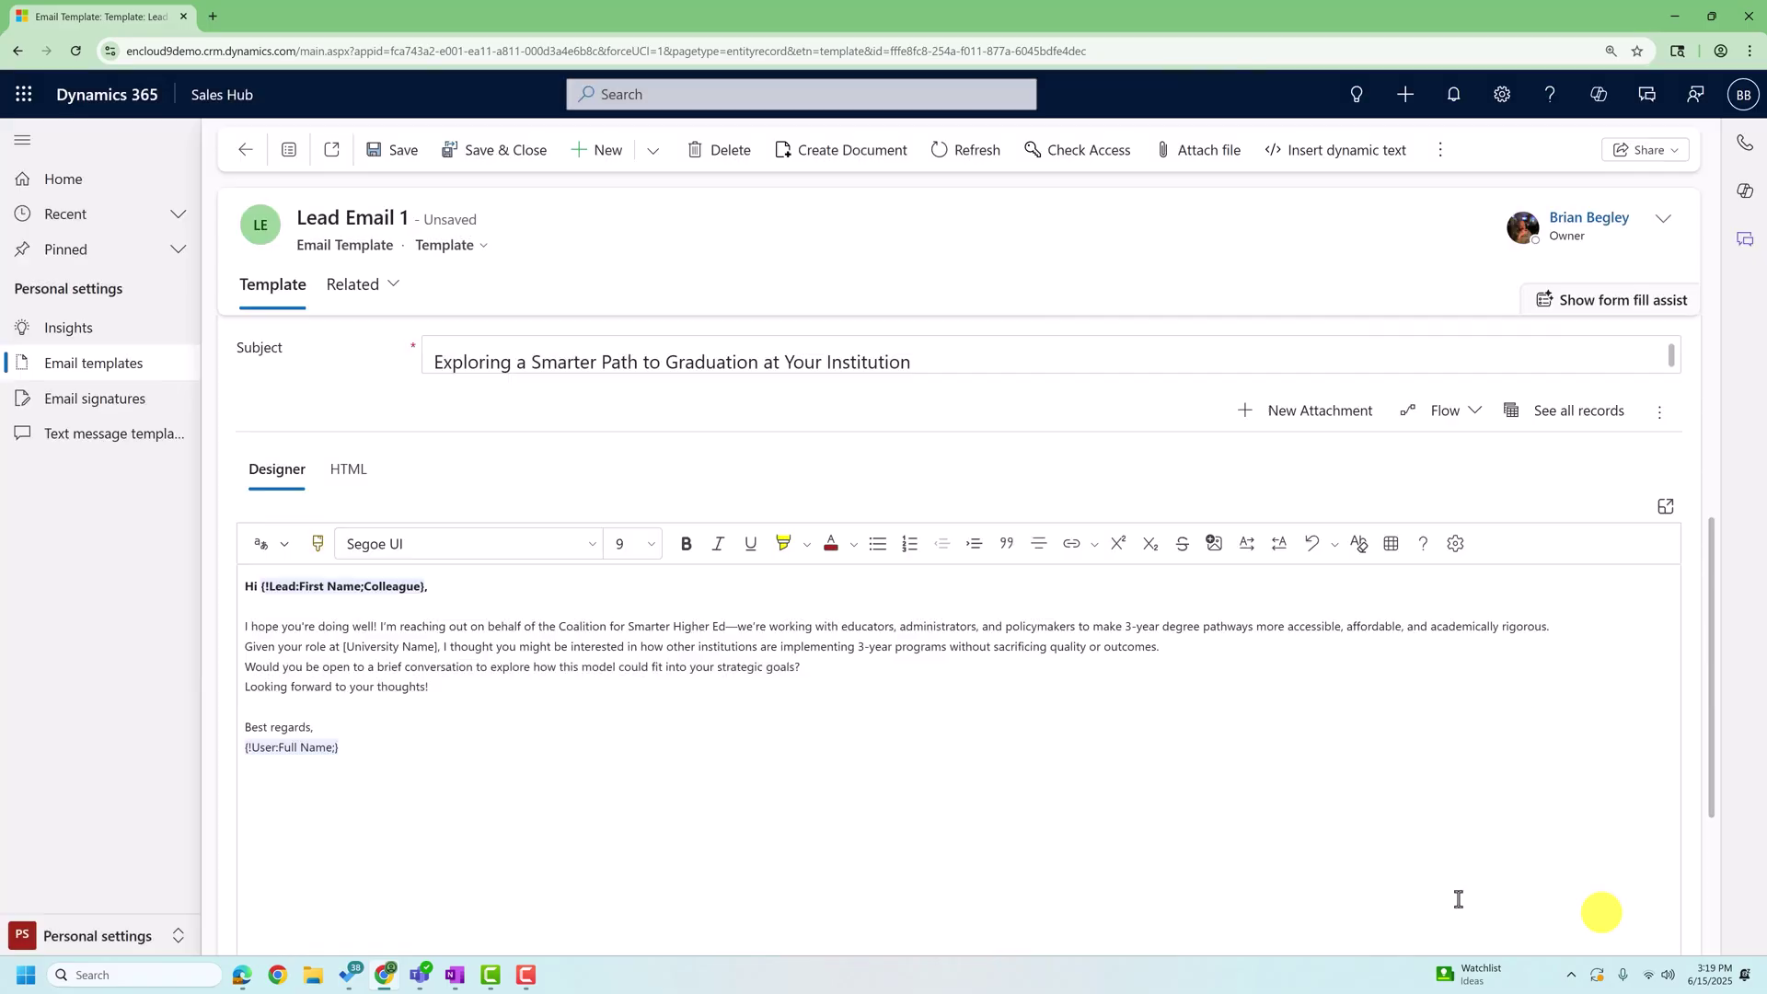
Insert the User record's Primary Email as dynamic text on its own line below the full name, and save and close the template
click(359, 751)
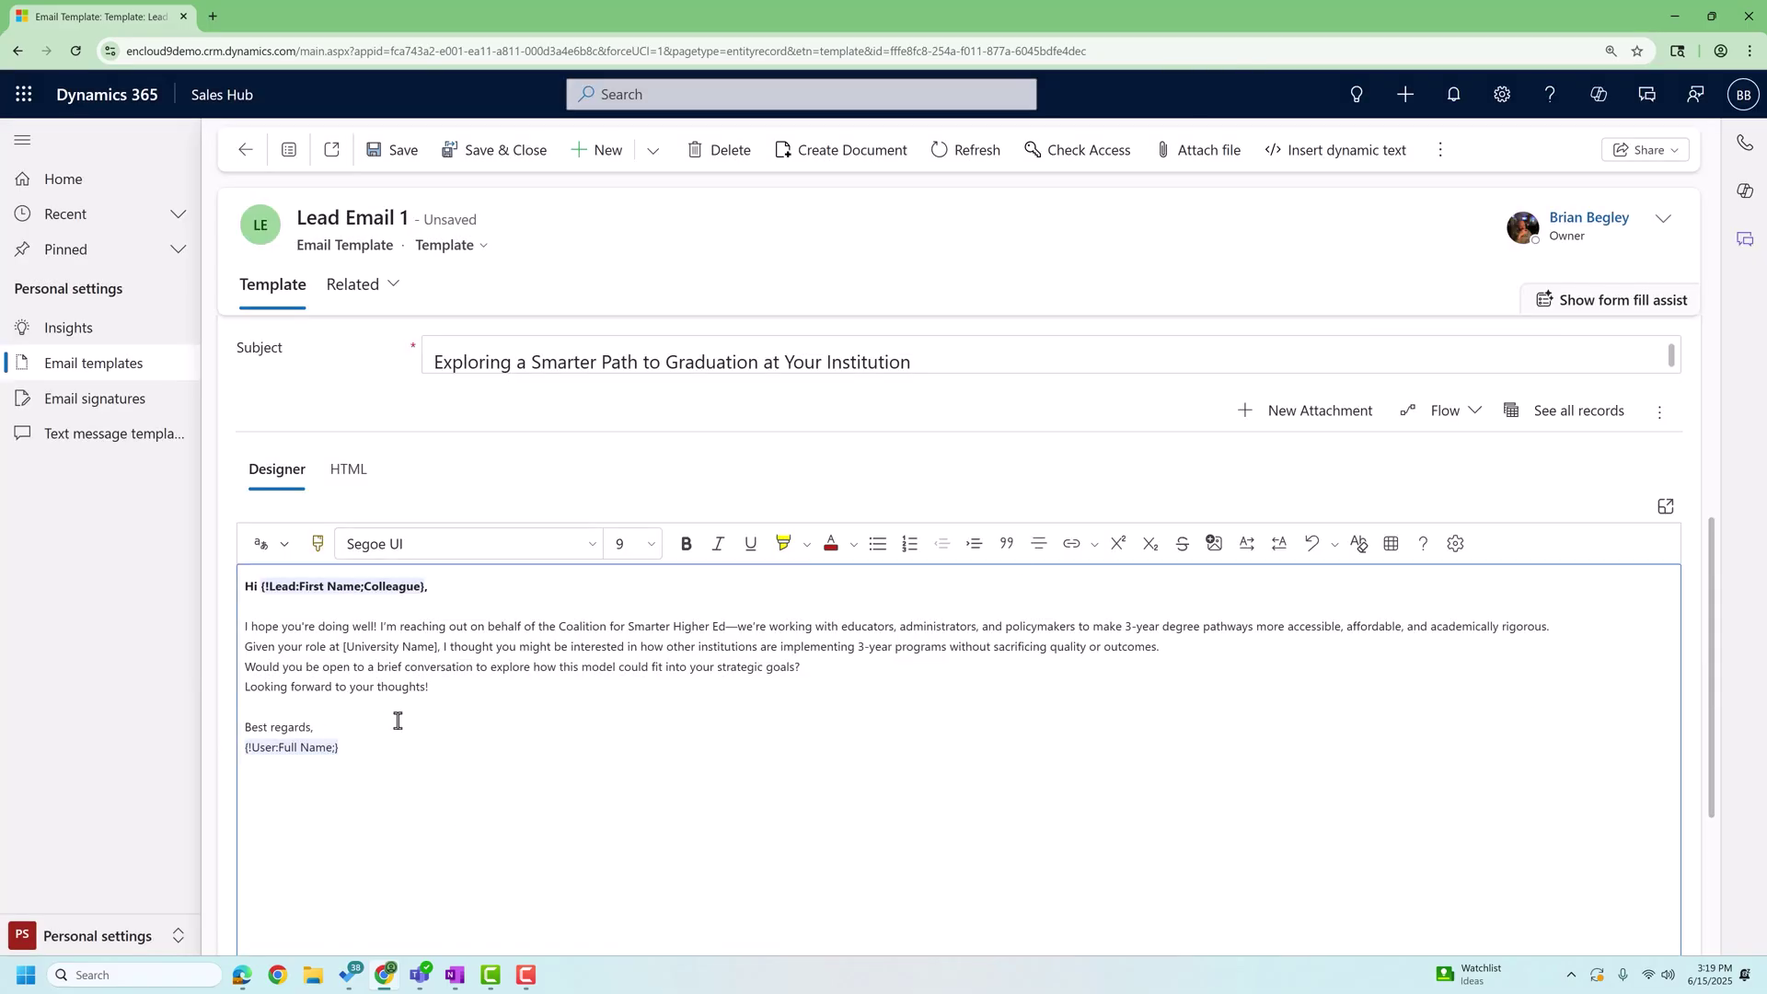
click(1325, 150)
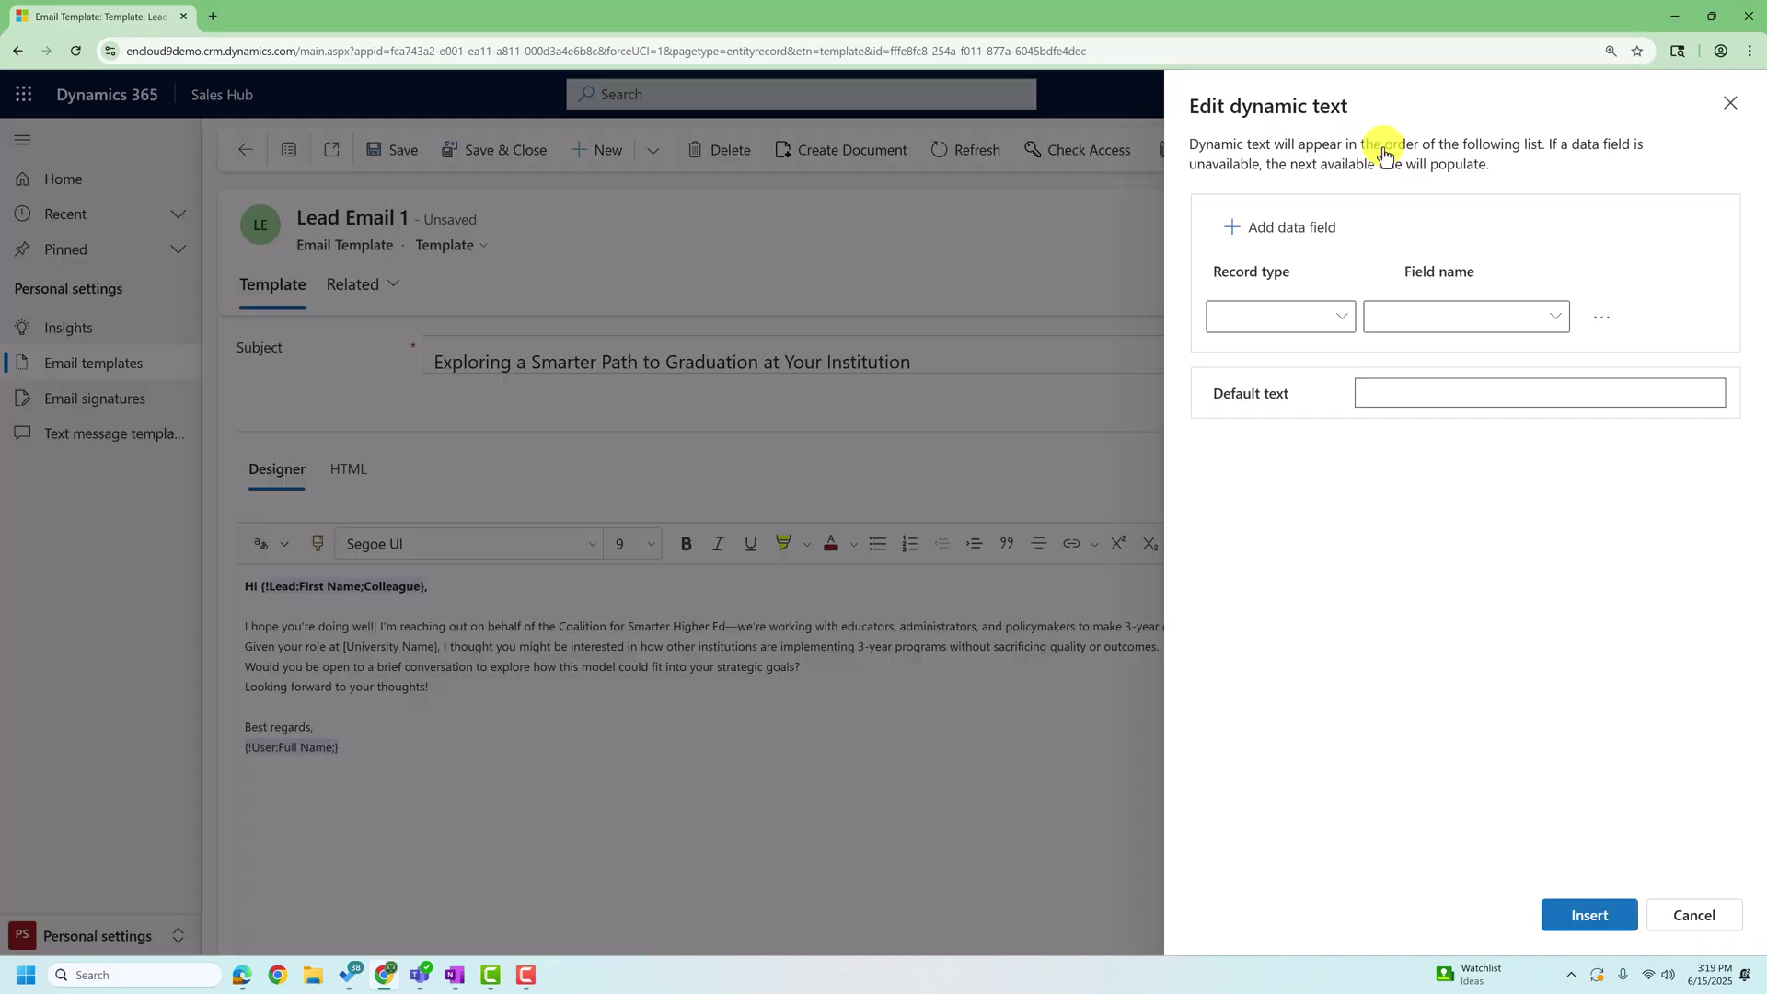
click(1556, 316)
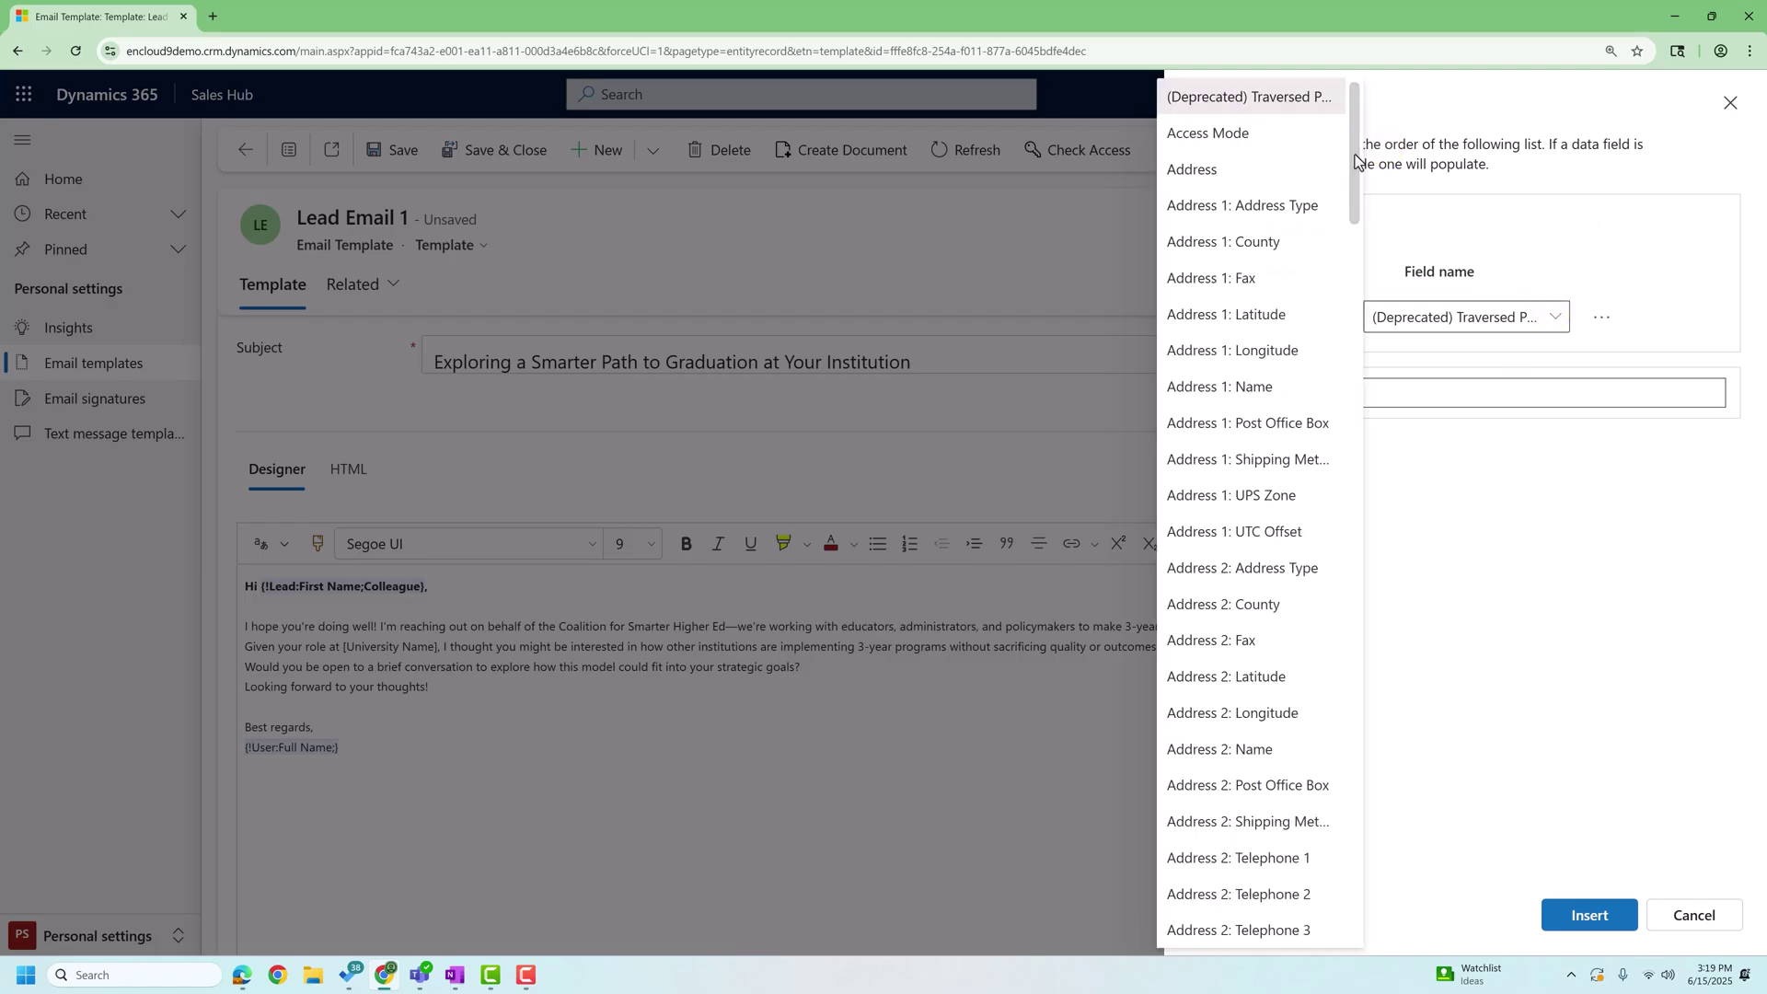
drag(1355, 165, 1329, 662)
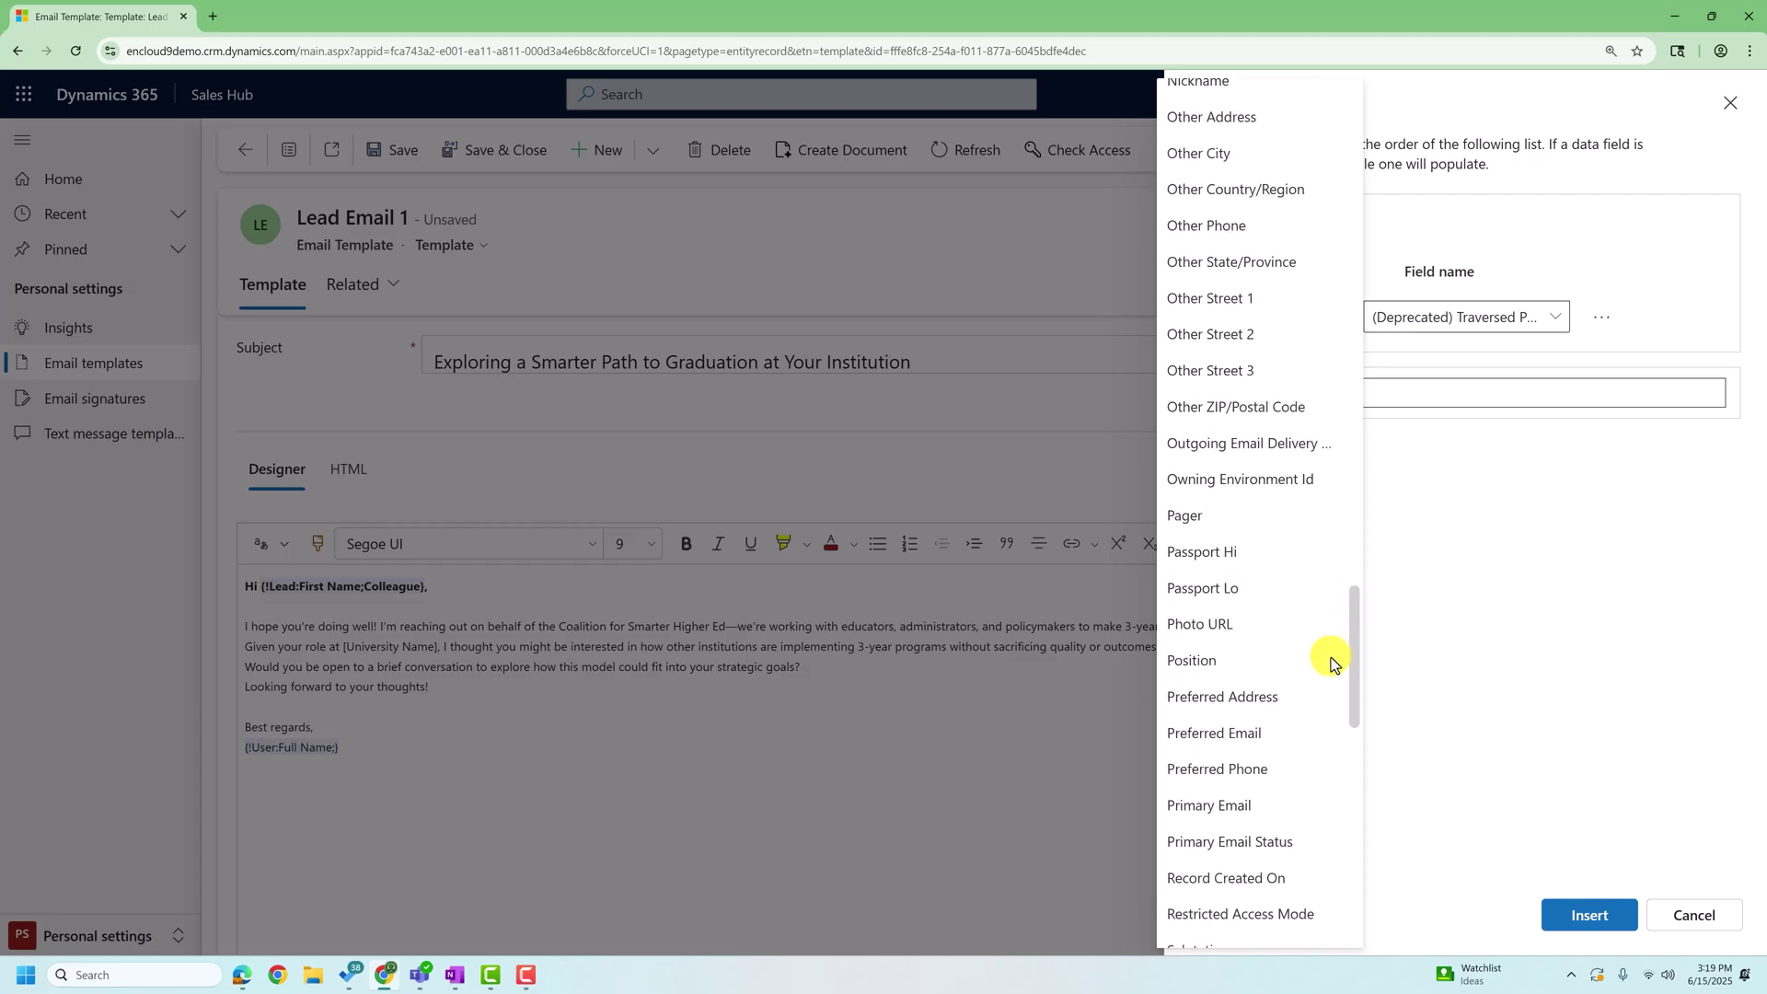
click(1182, 818)
click(1590, 915)
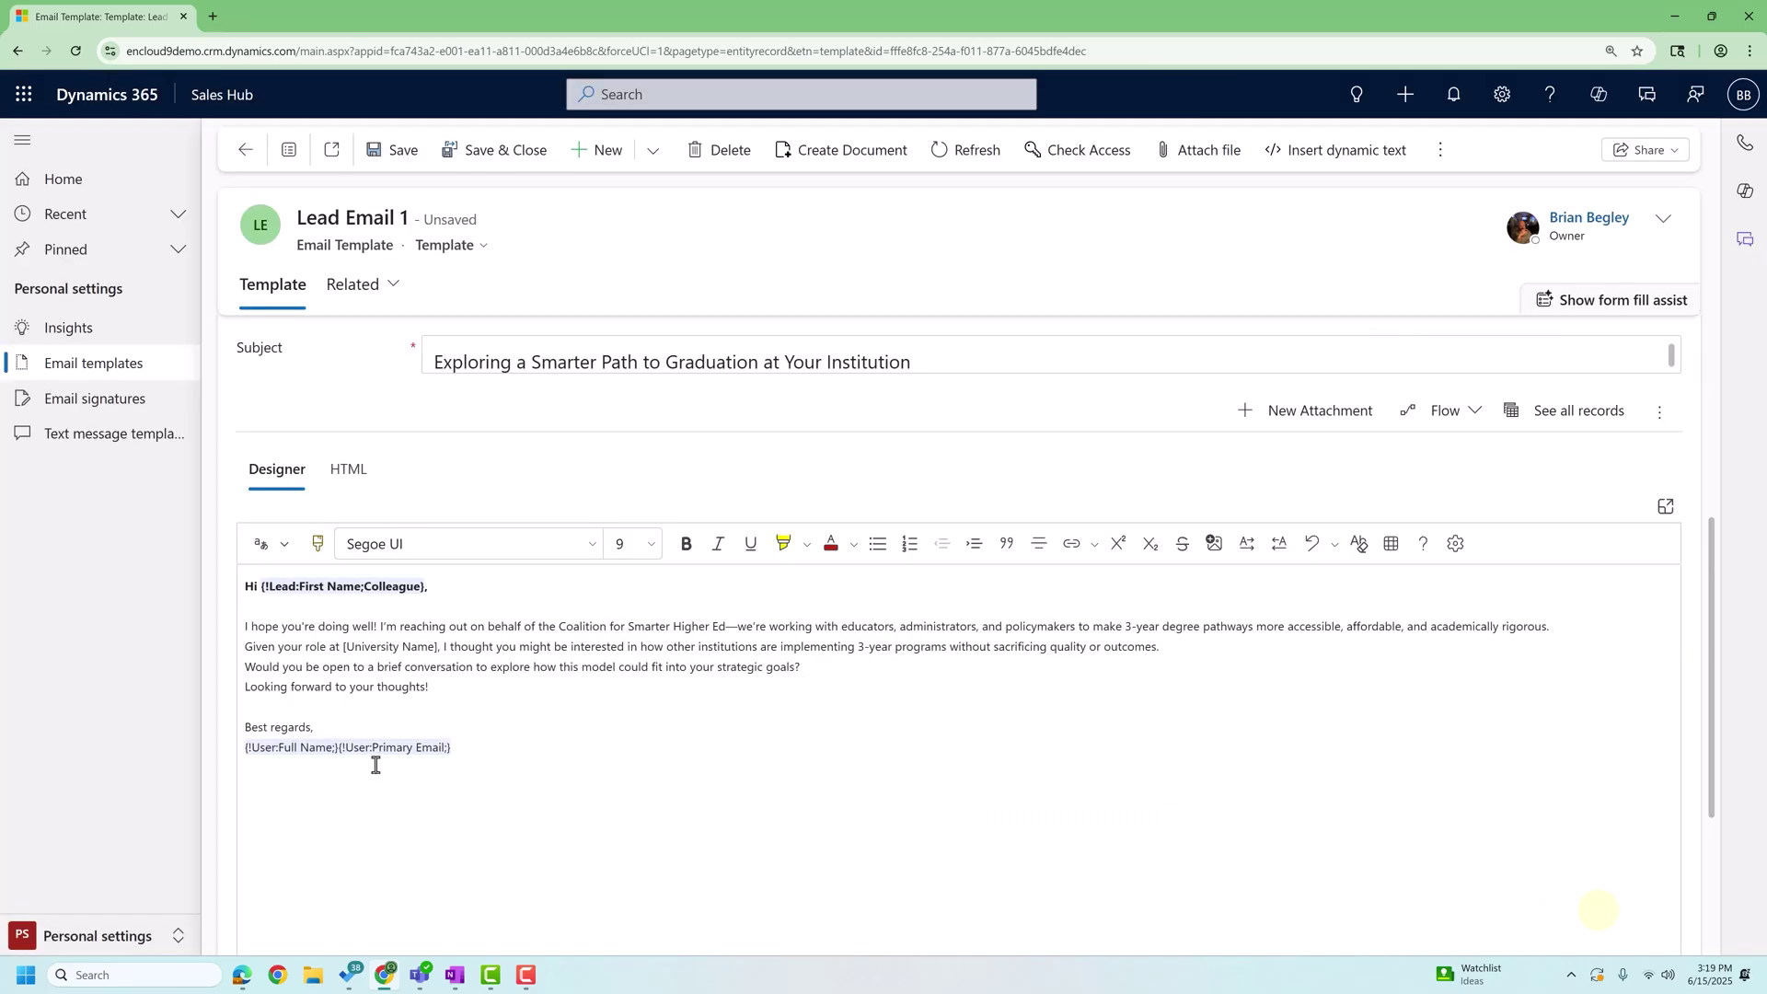
click(490, 753)
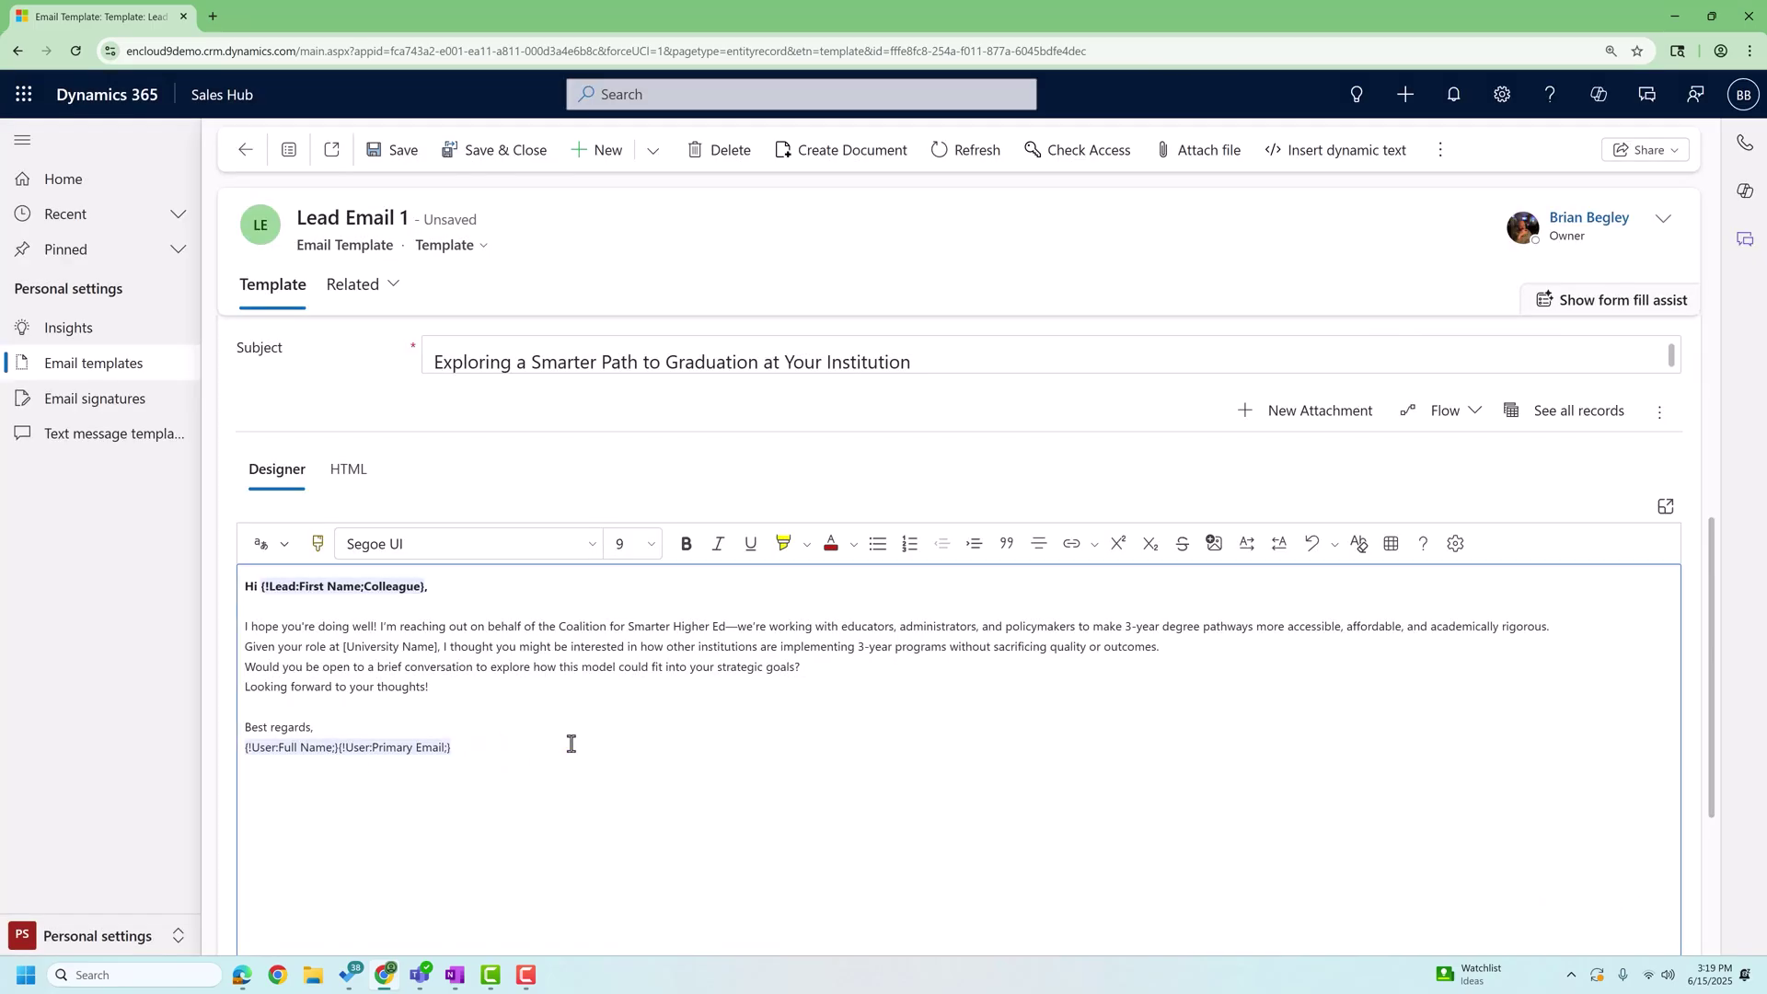
click(476, 746)
click(398, 149)
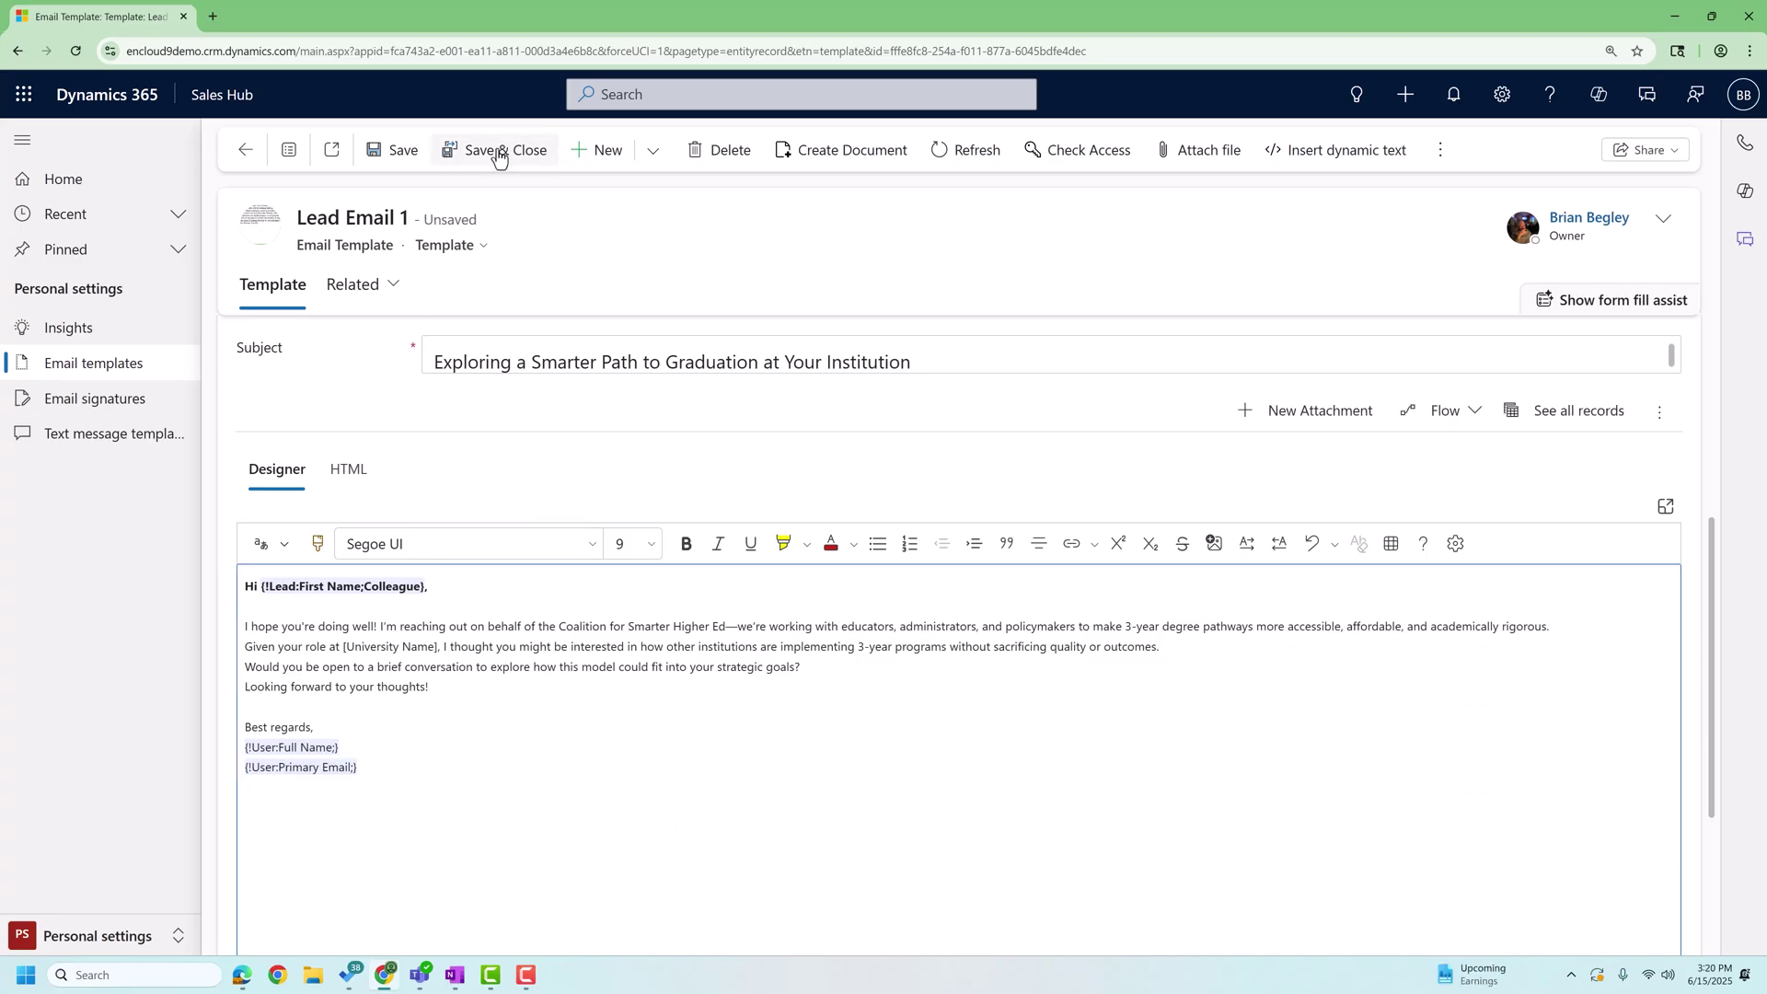
click(498, 155)
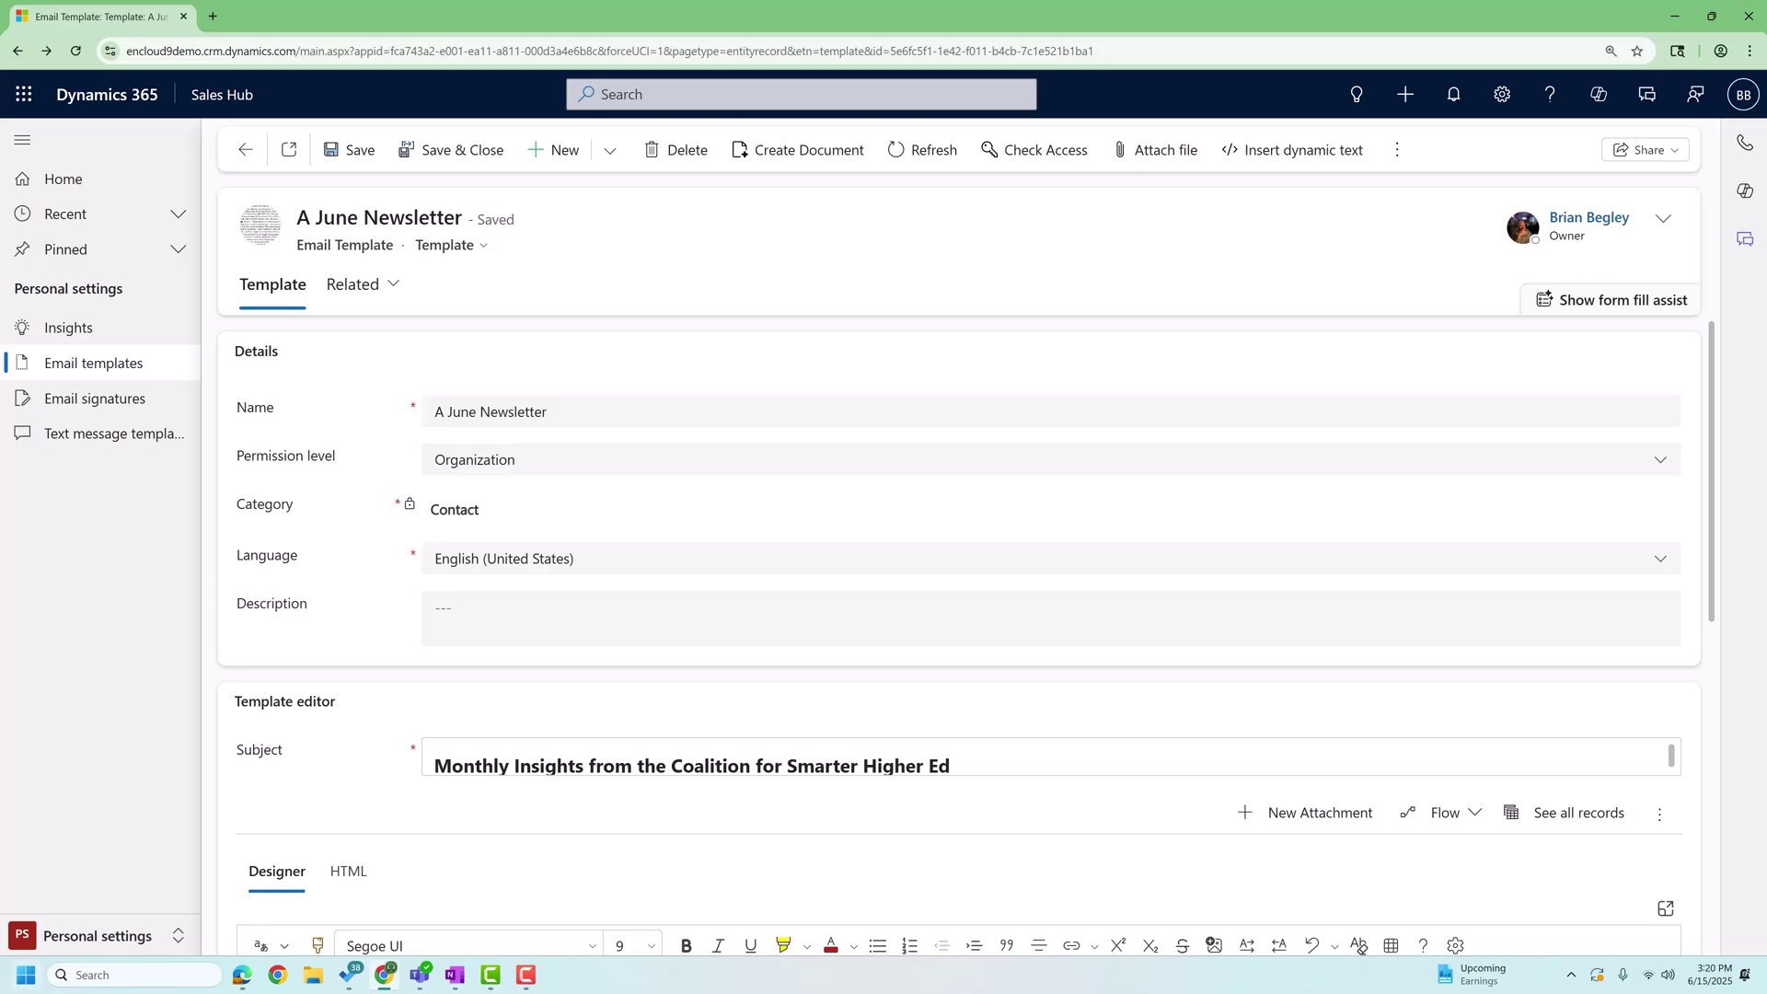
Switch to the Sales area and open the lead created on 3/15/2025 from the Open Leads list
click(130, 935)
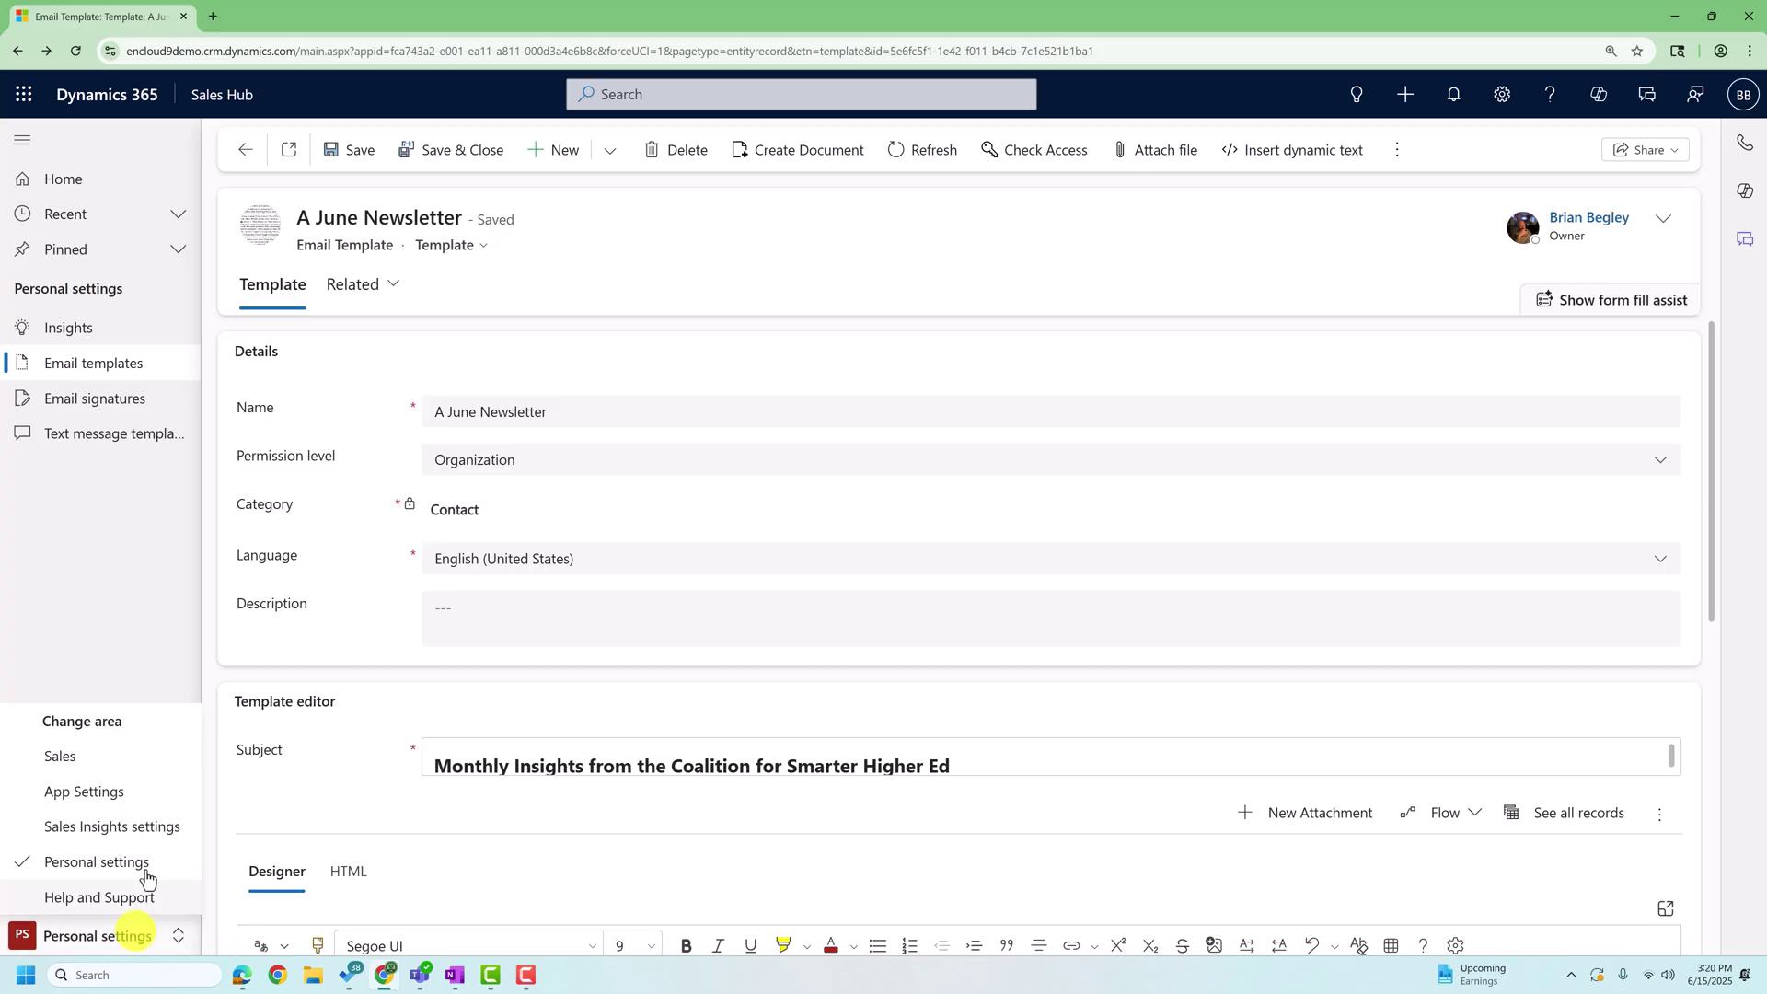
click(61, 757)
click(60, 654)
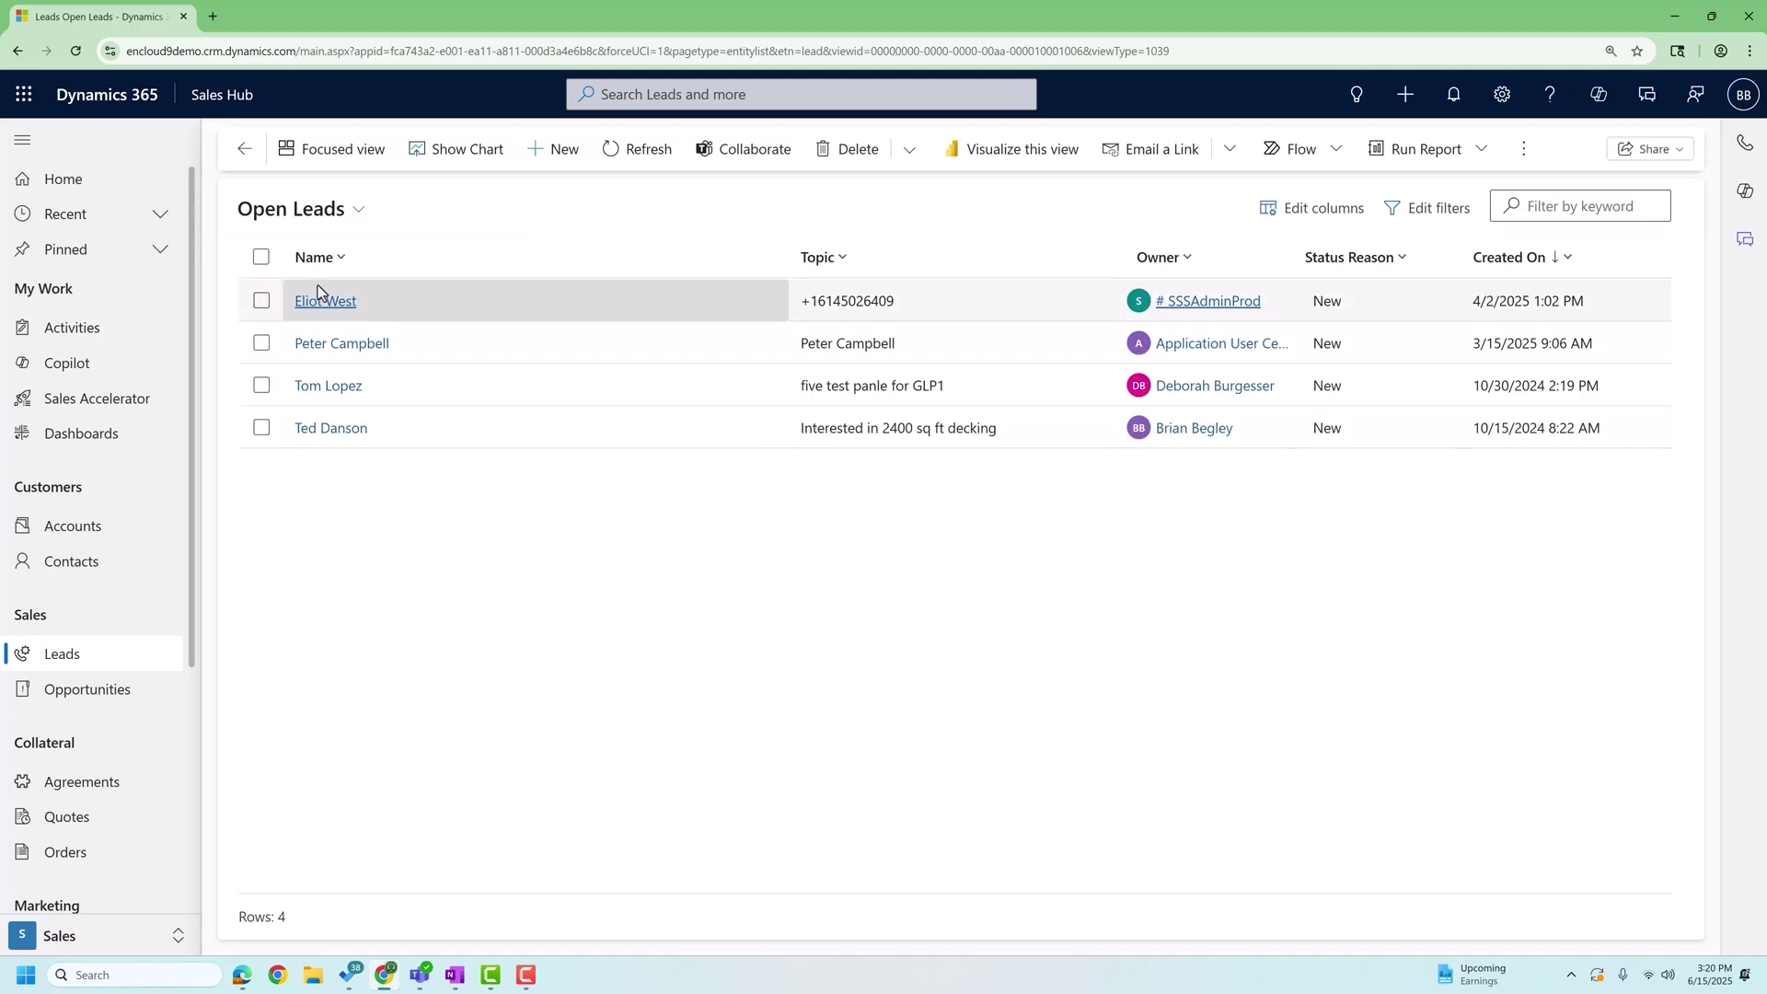
click(336, 345)
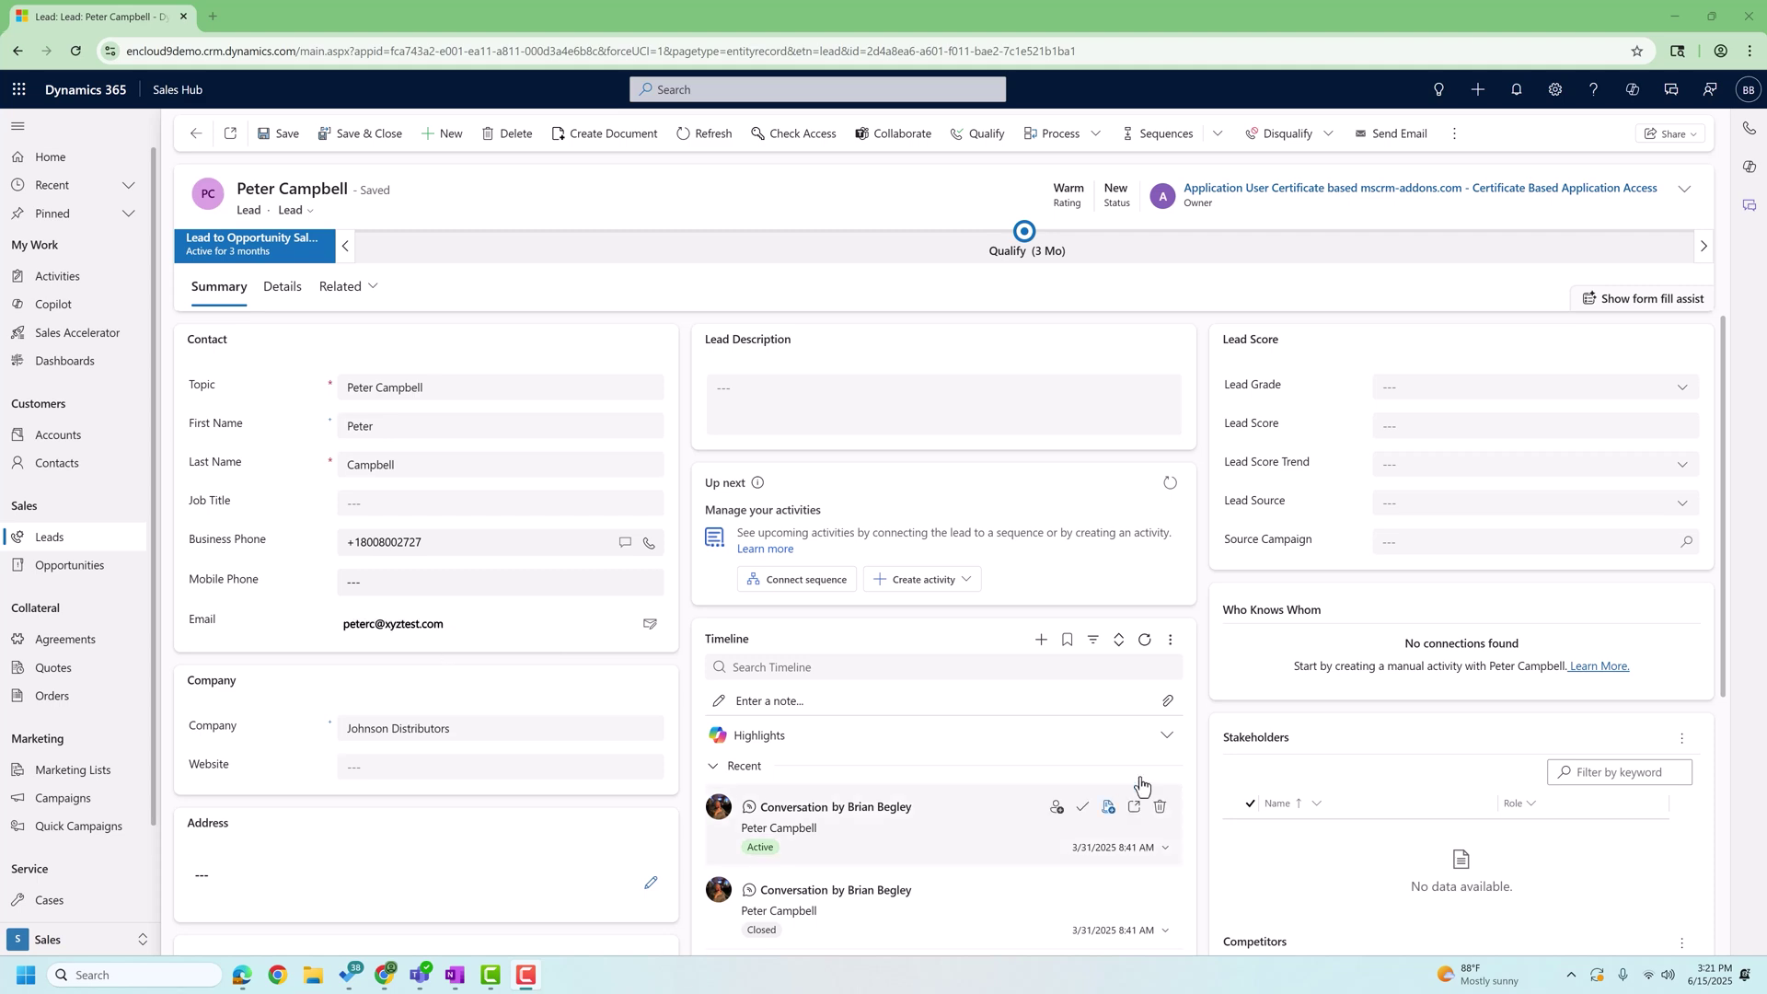
Start a new email to the lead from its timeline and select the Lead Email 1 template for preview
click(1041, 639)
click(1082, 145)
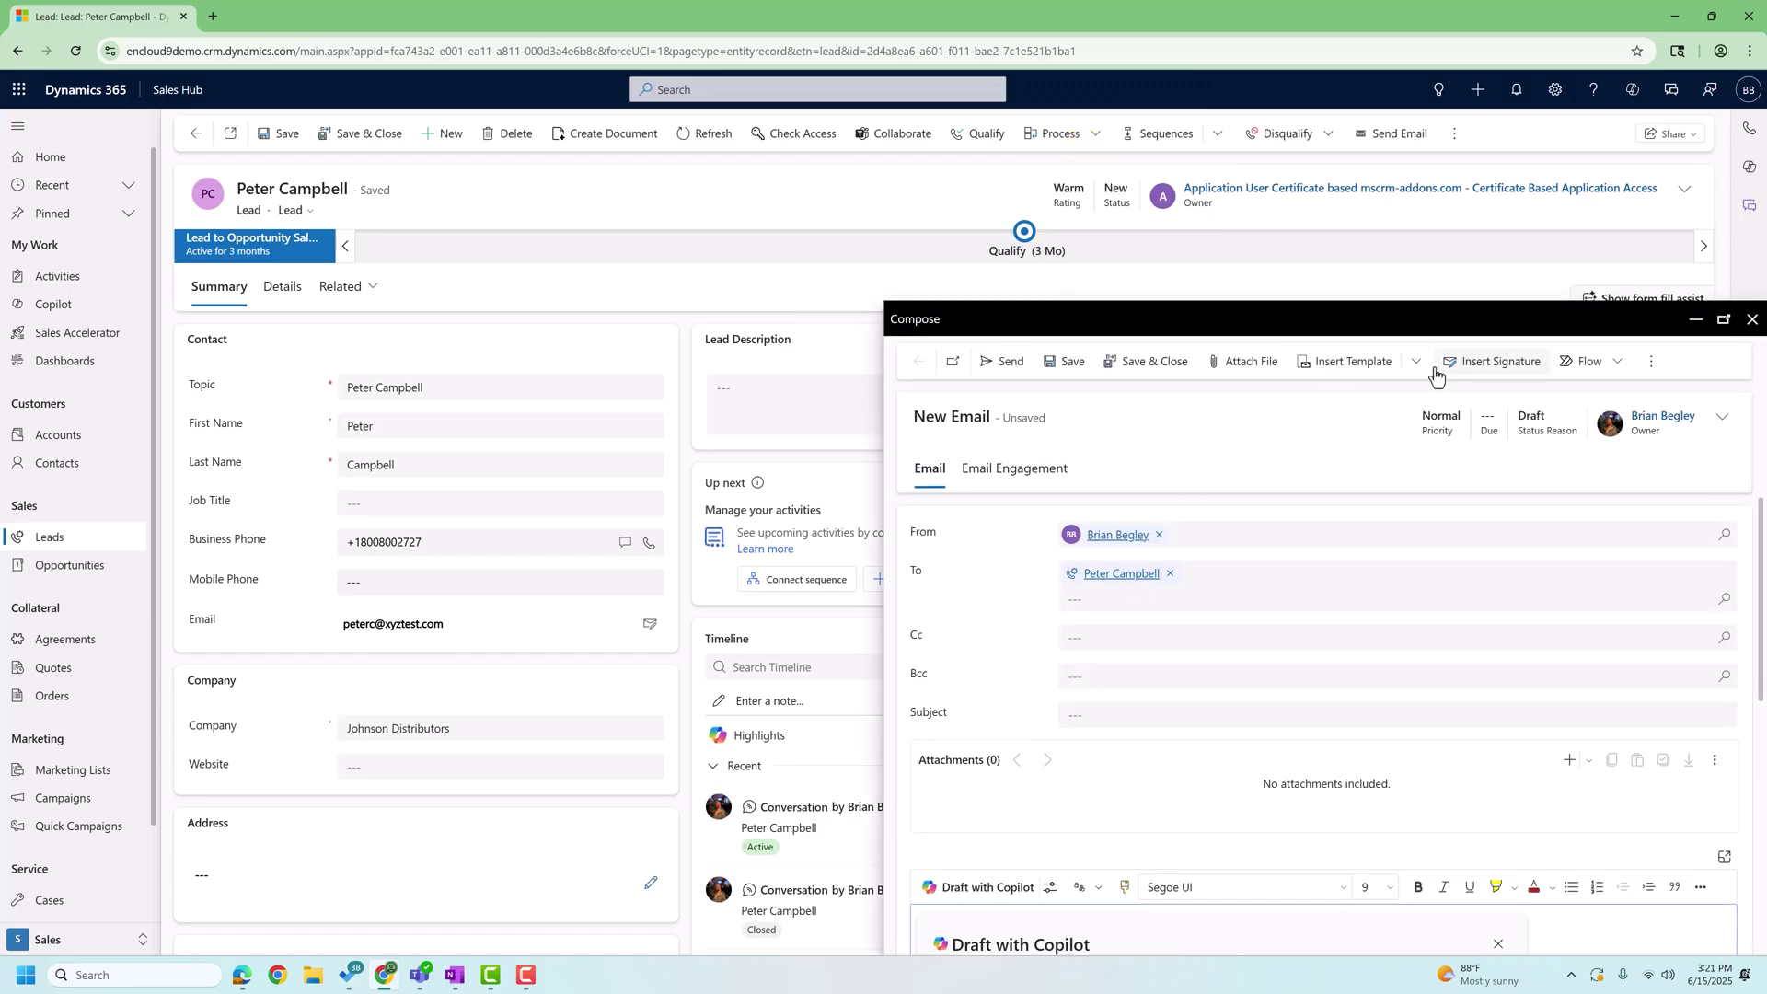
click(1349, 362)
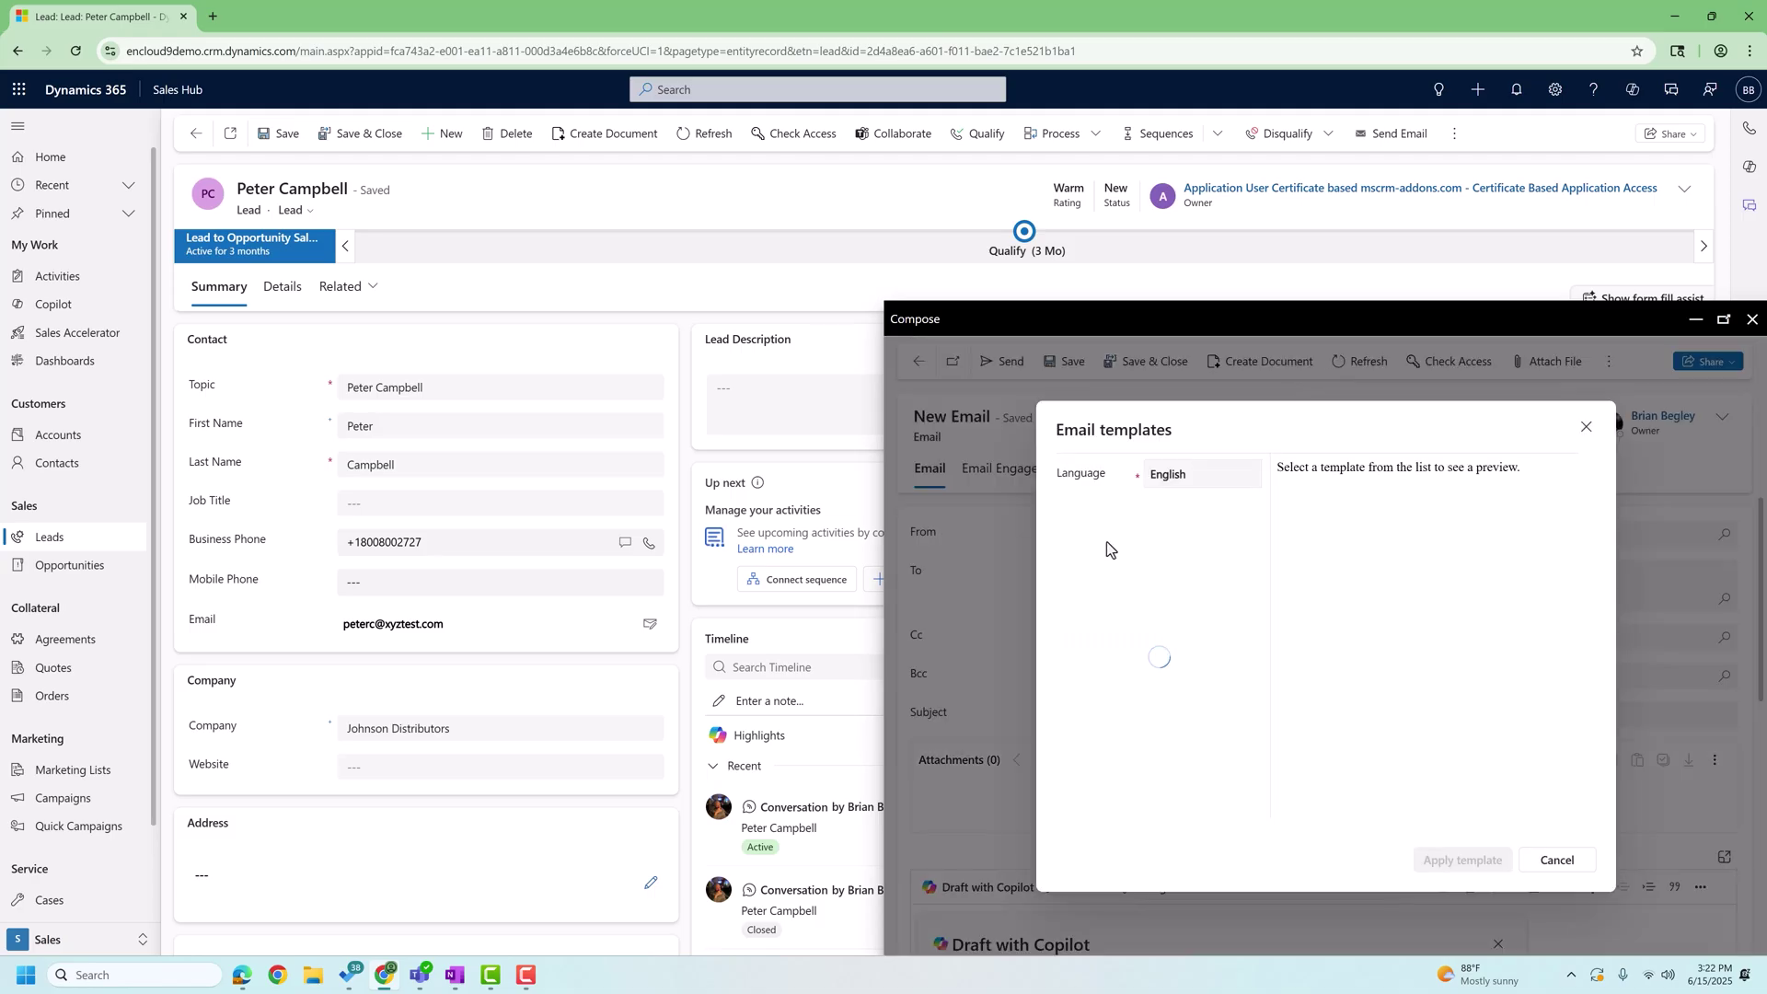
click(1235, 597)
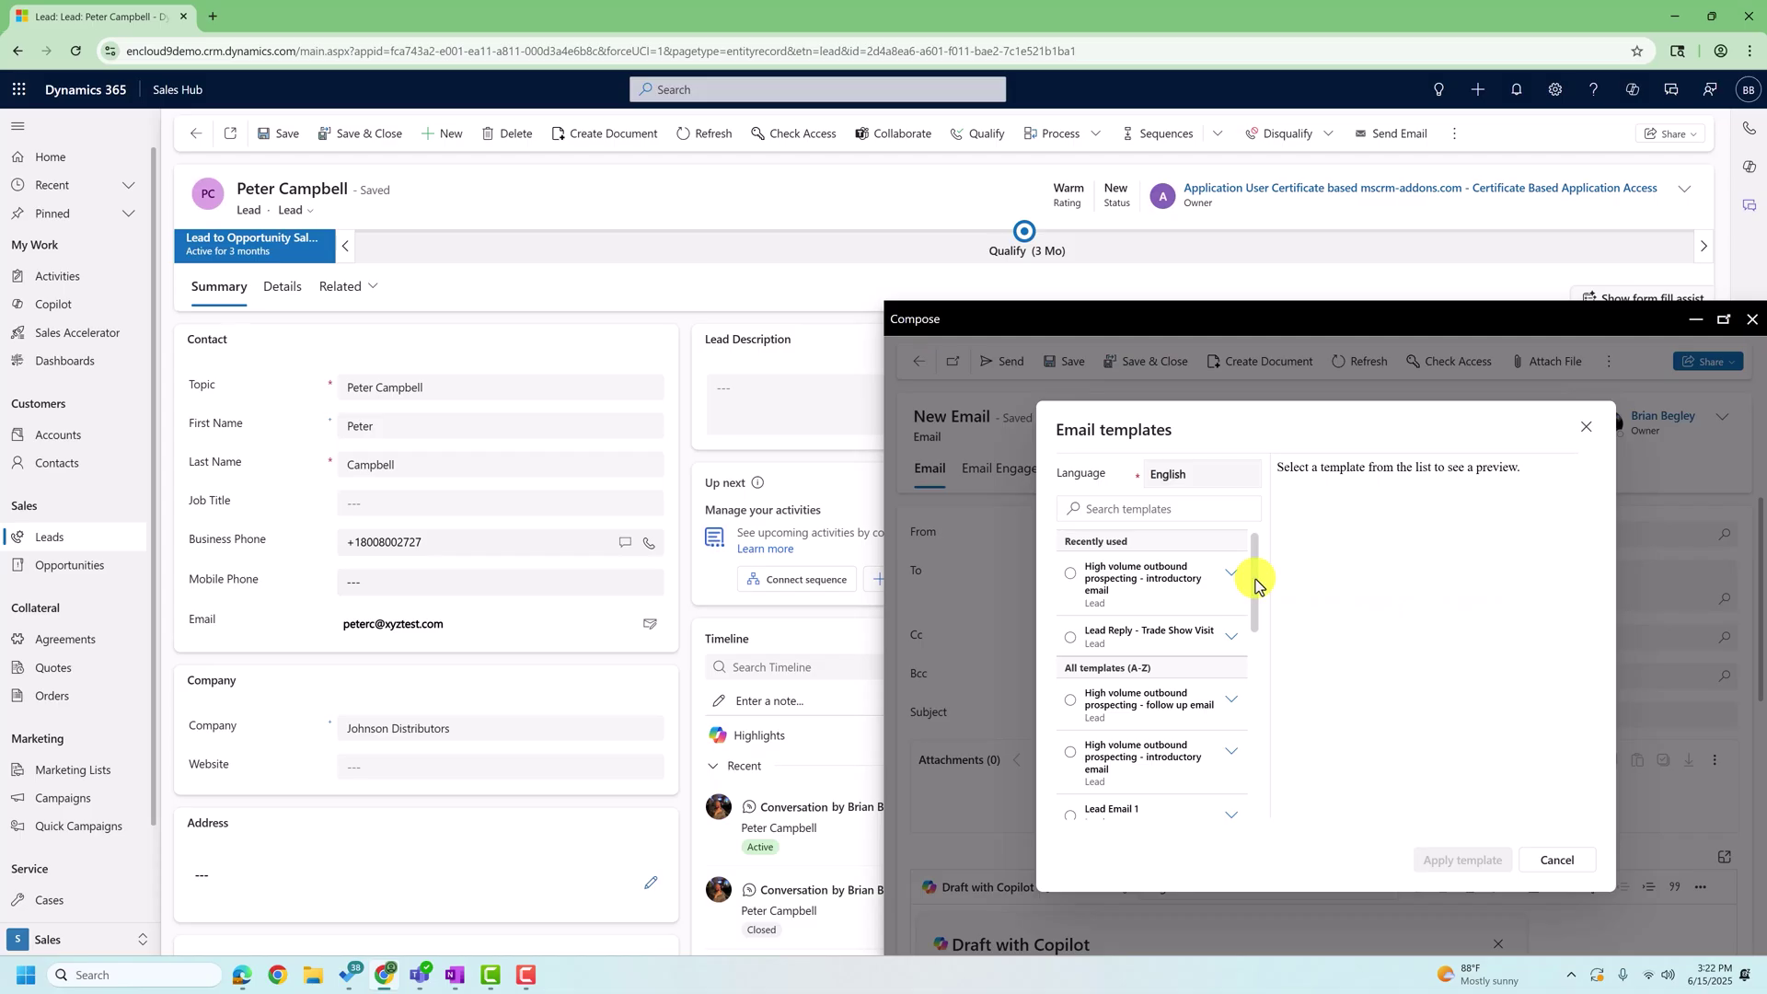
drag(1256, 578, 1251, 600)
click(1108, 733)
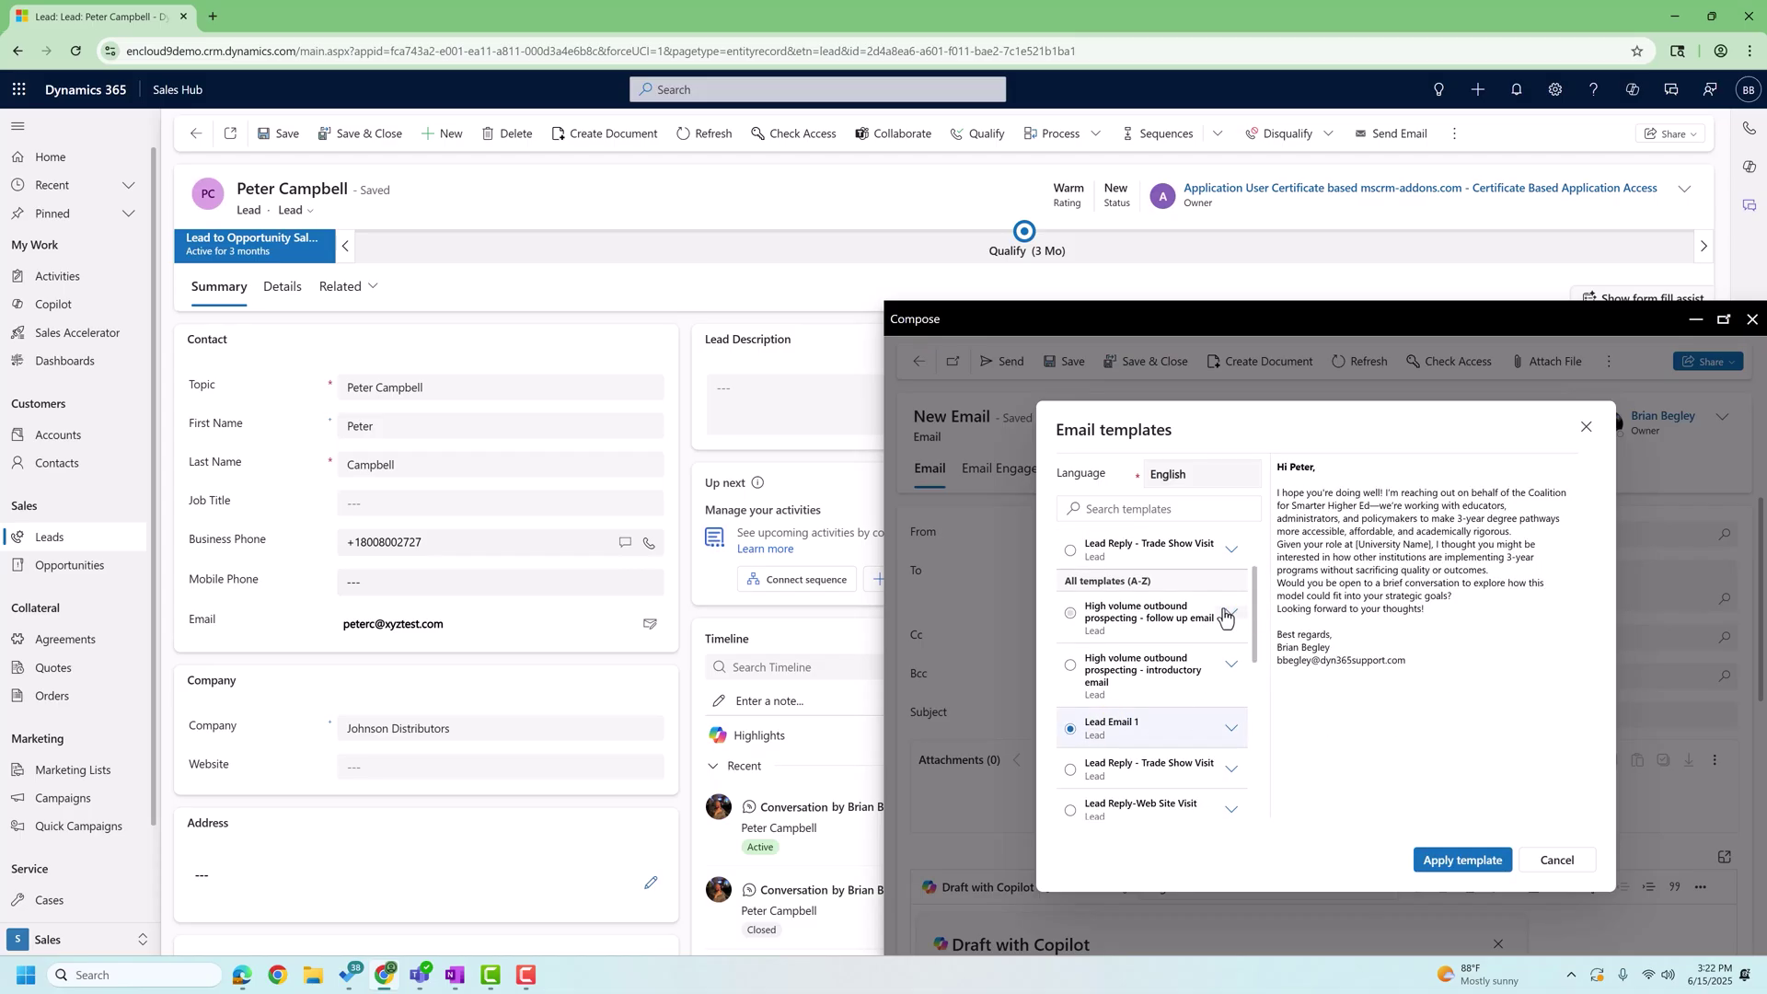
Preview the trade show, introductory and web site visit lead templates, and apply Lead Email 1 to the email
click(1124, 779)
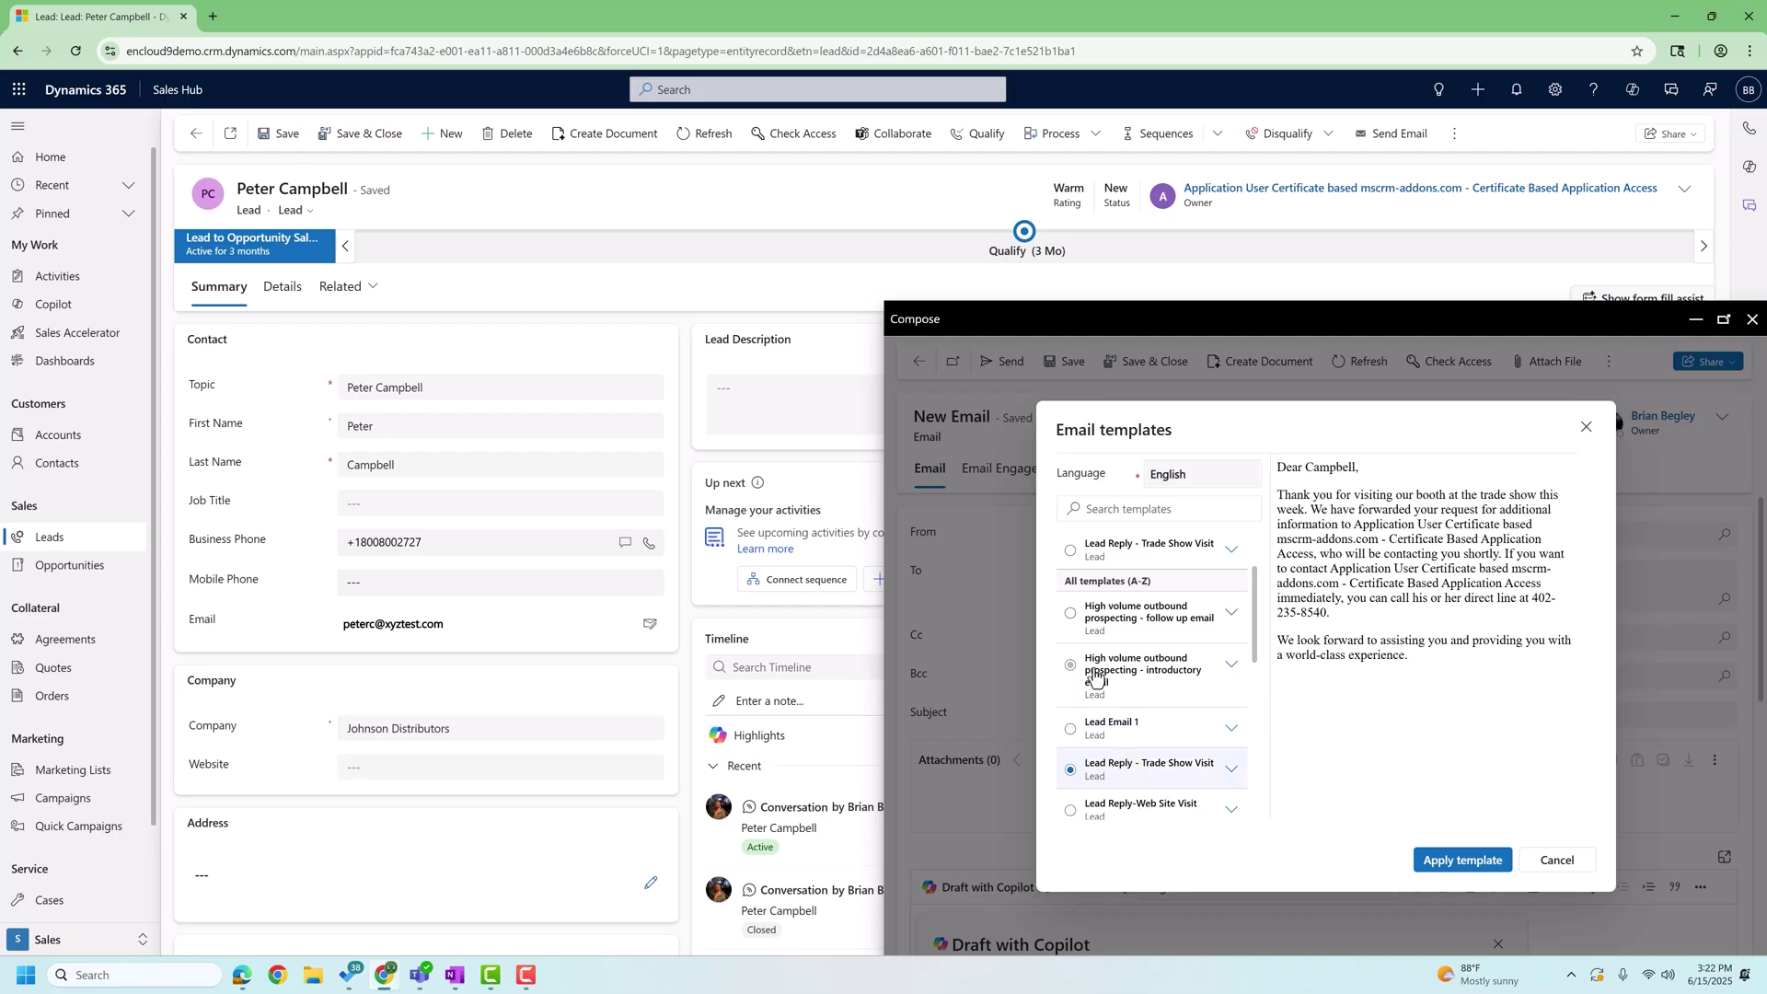
click(1091, 669)
click(1110, 810)
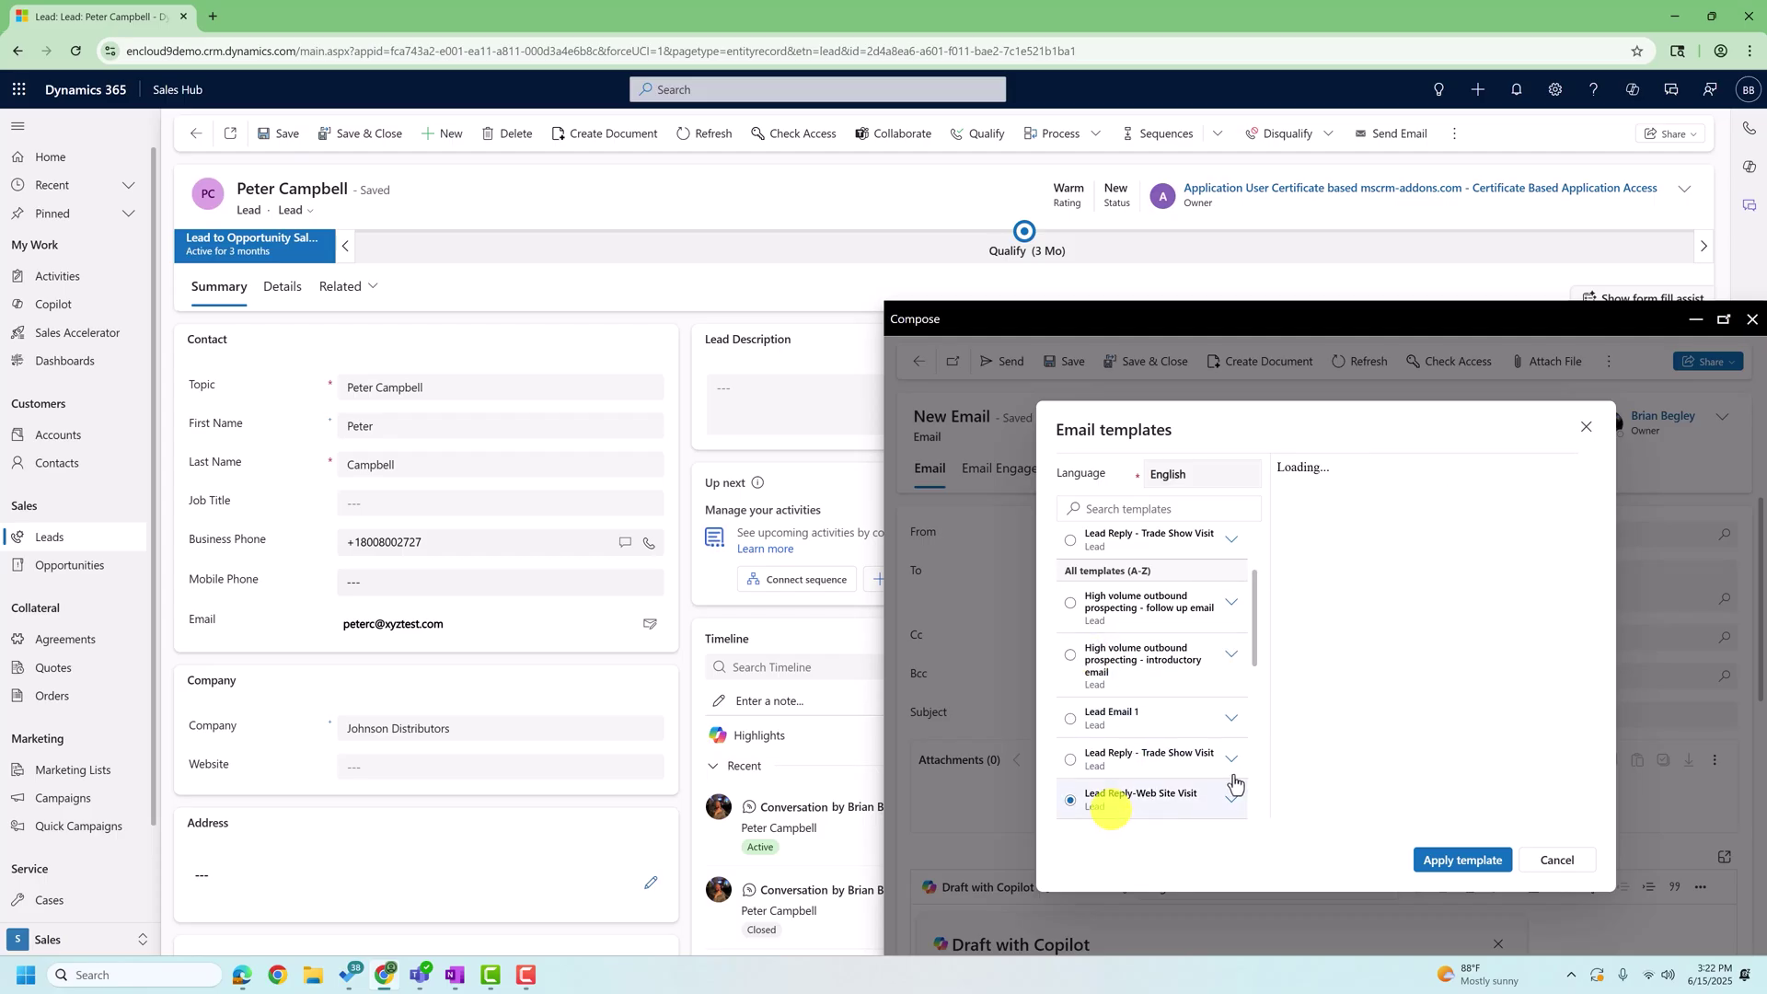
click(1097, 713)
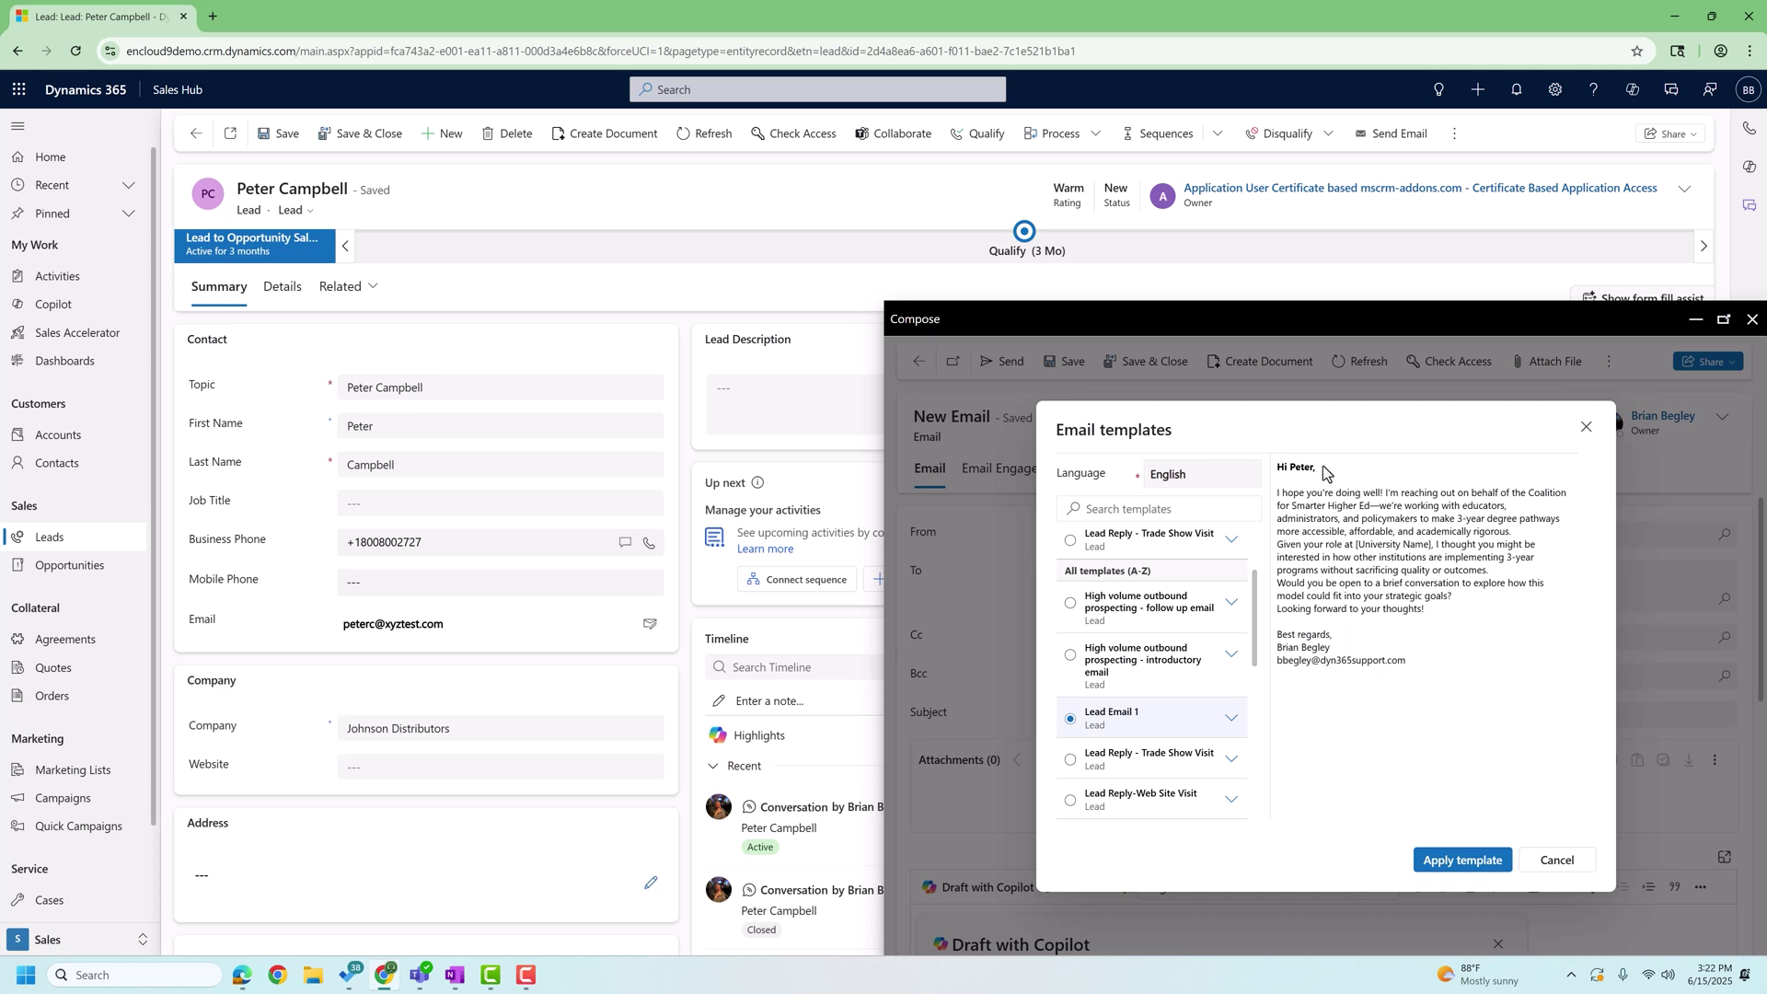
click(1443, 869)
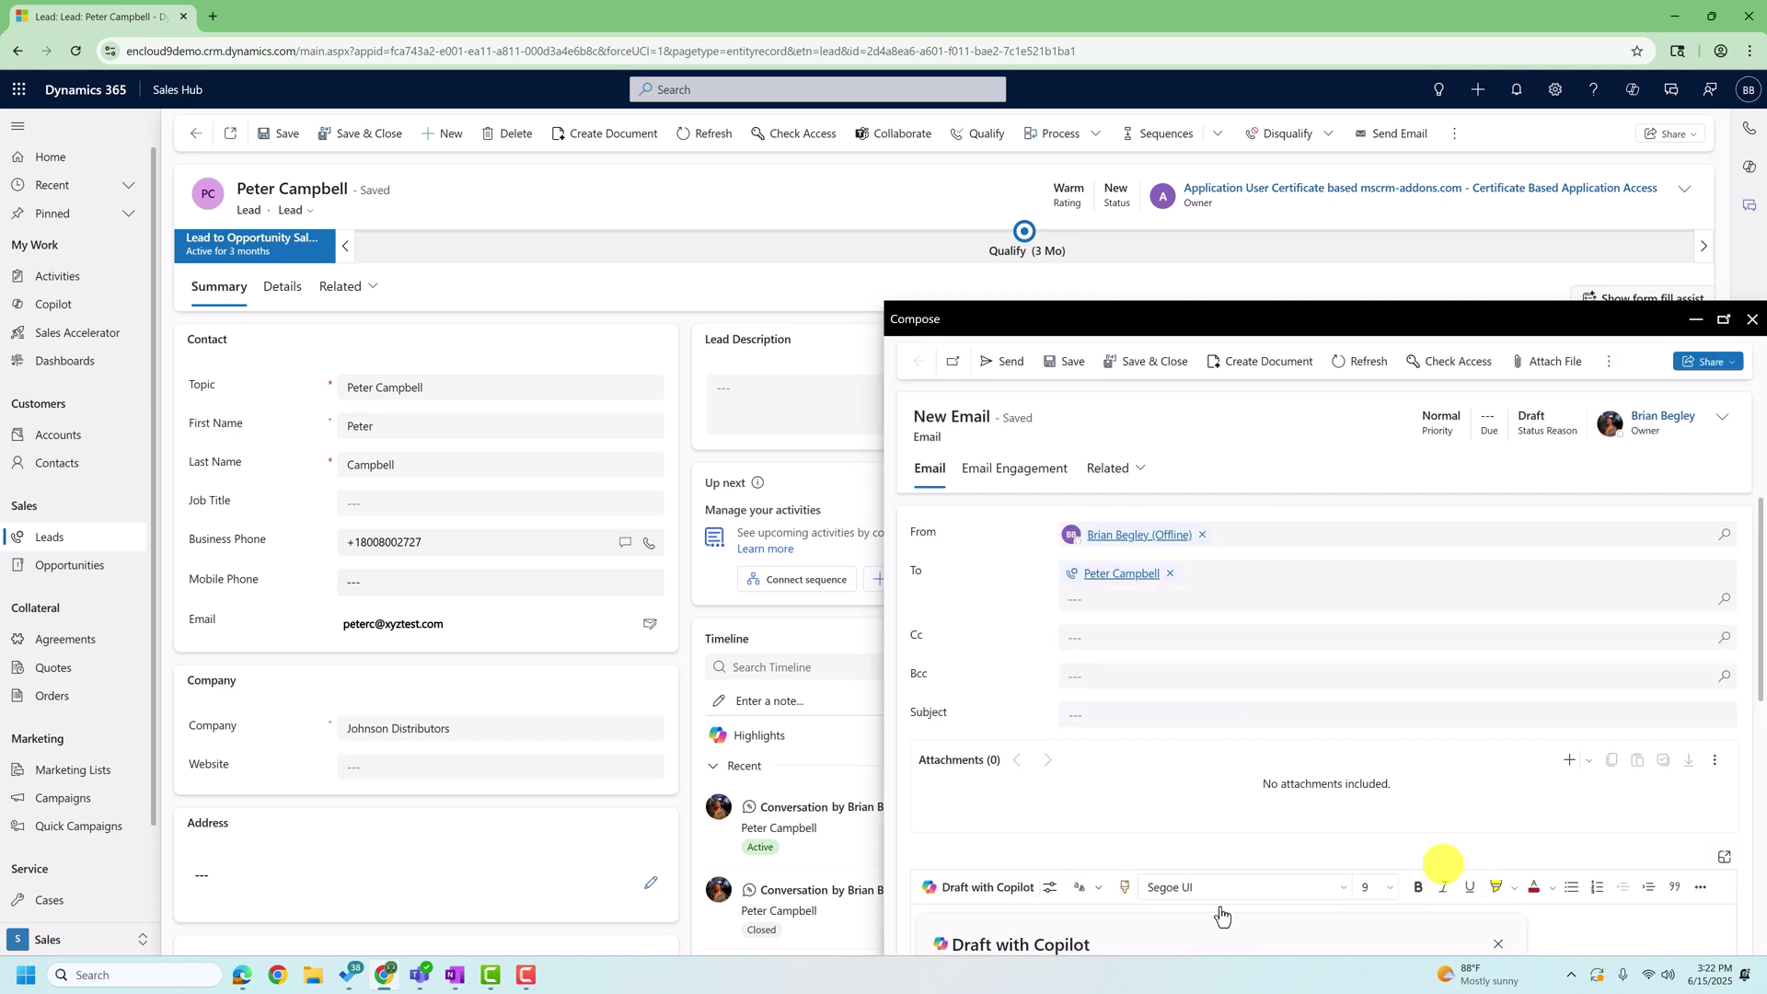
Replace the [University Name] placeholder in the email body with "Notre Dame" and send the email
scroll(1233, 589, down, 10)
scroll(1233, 589, up, 3)
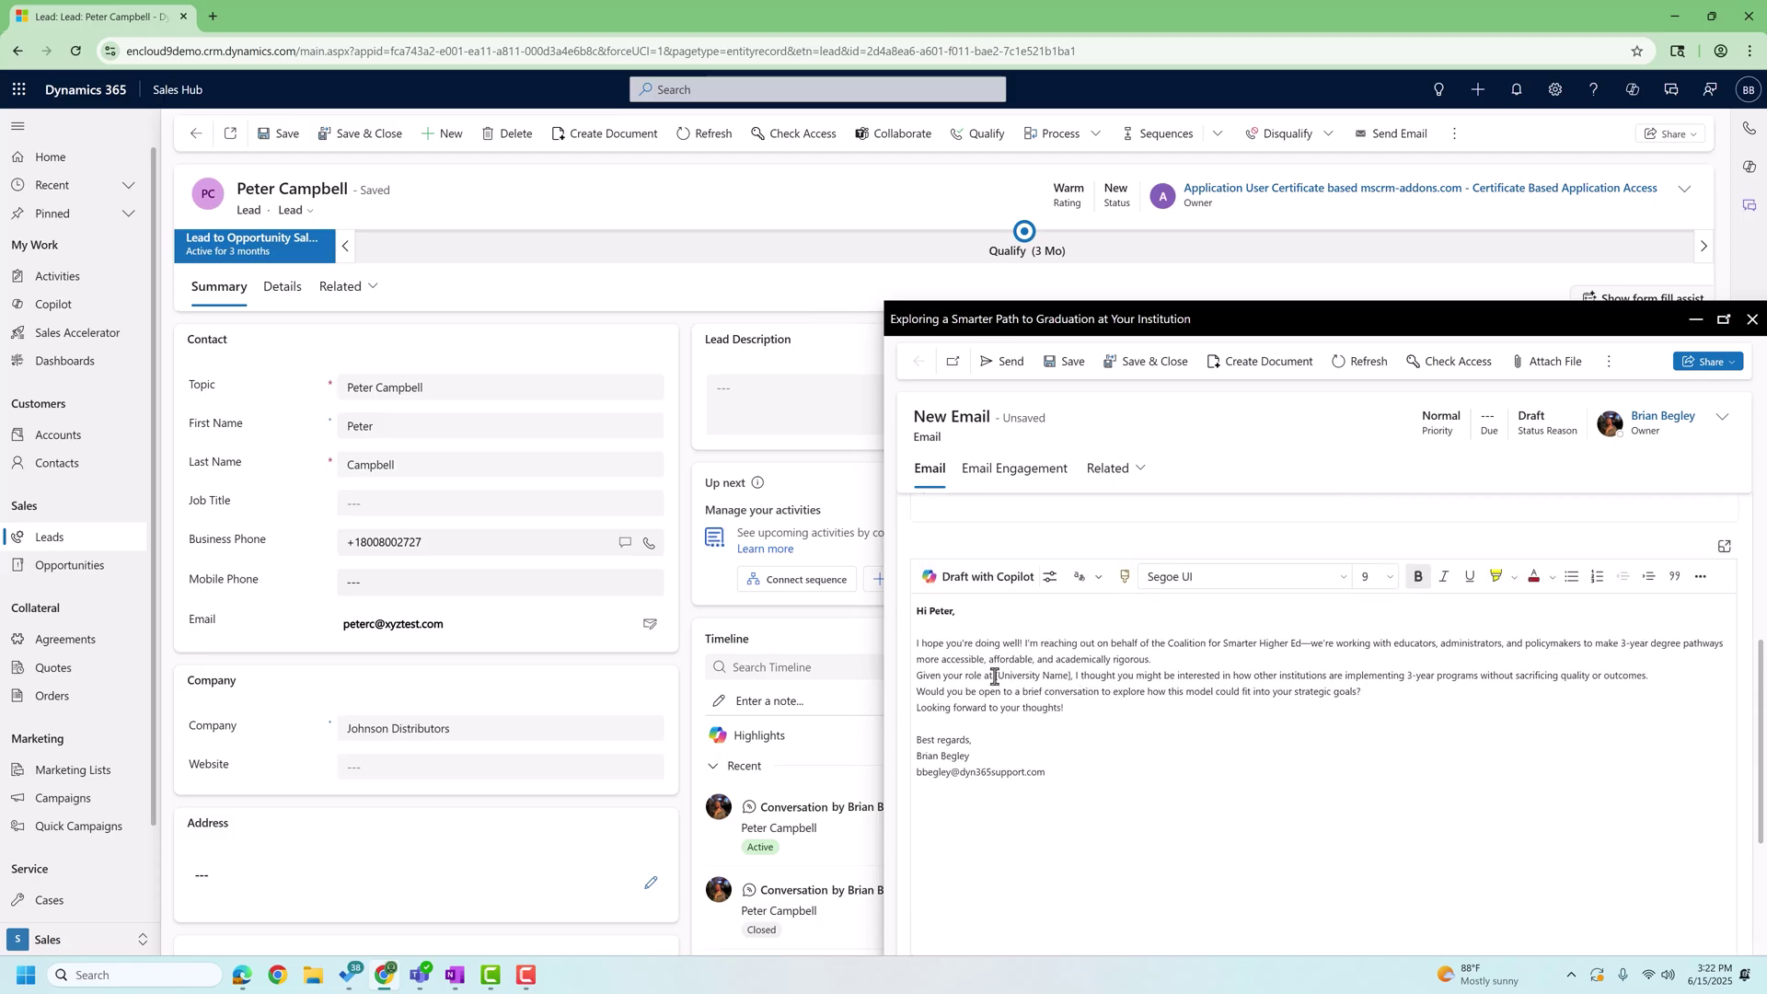
drag(994, 676, 1061, 677)
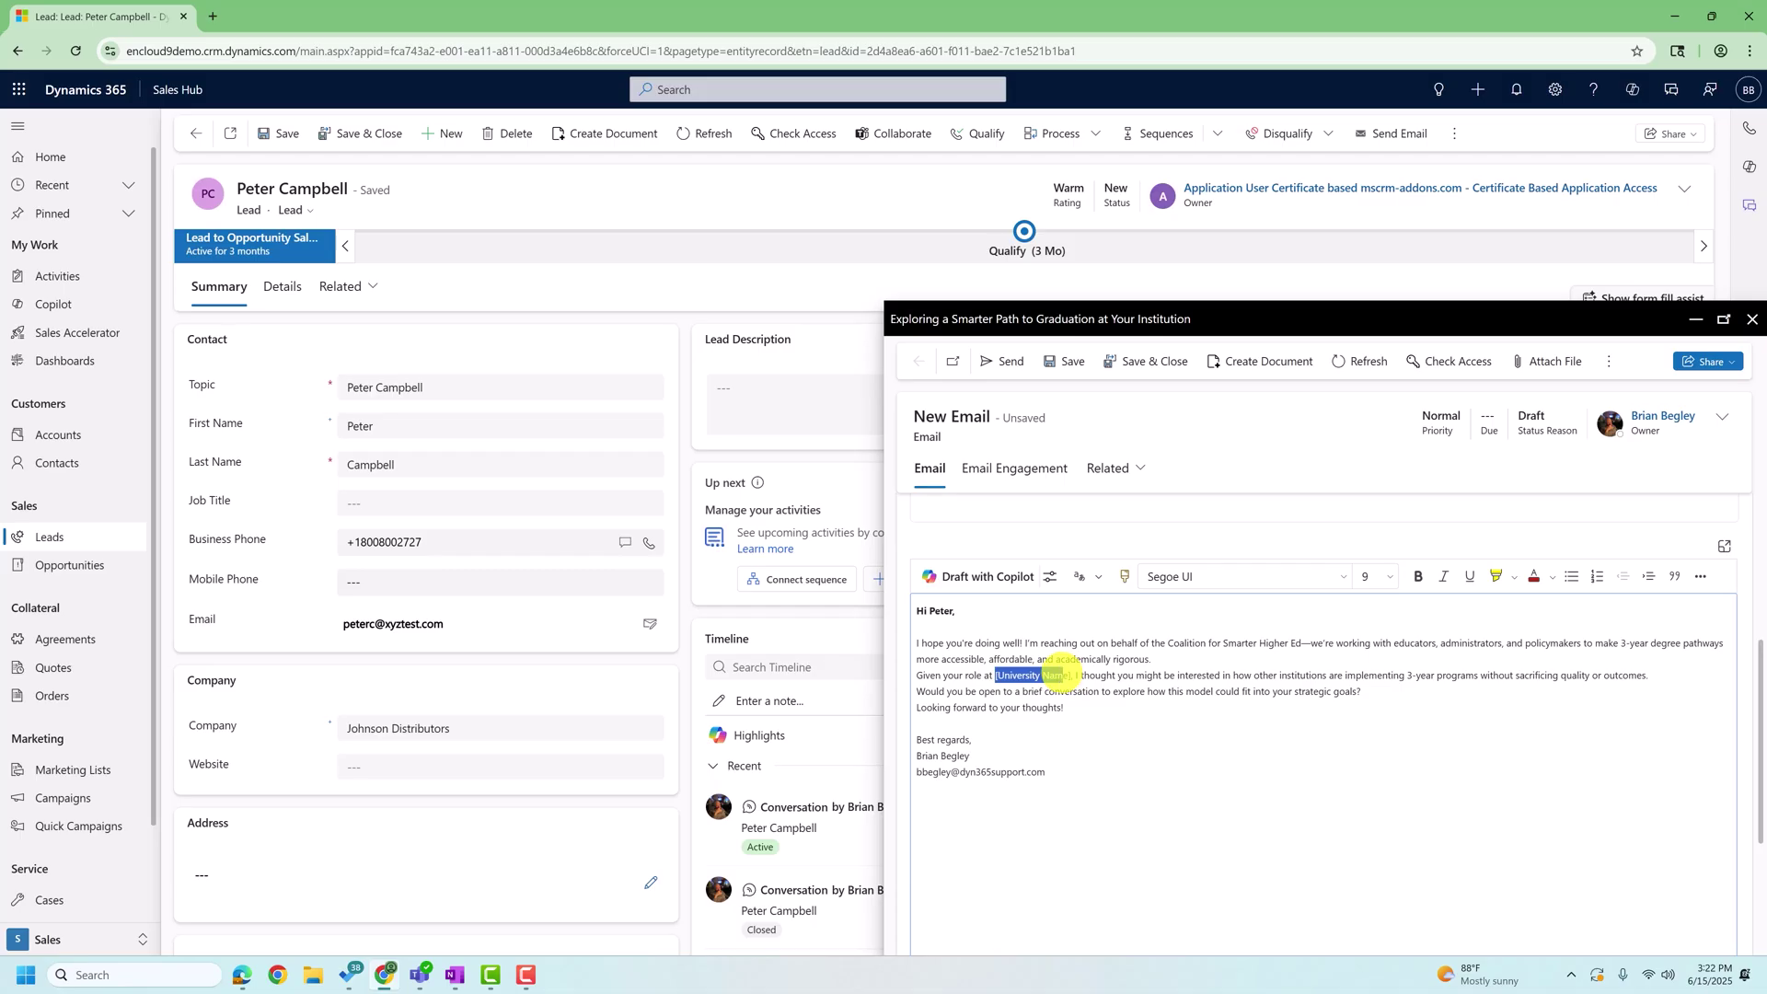
key(BackSpace)
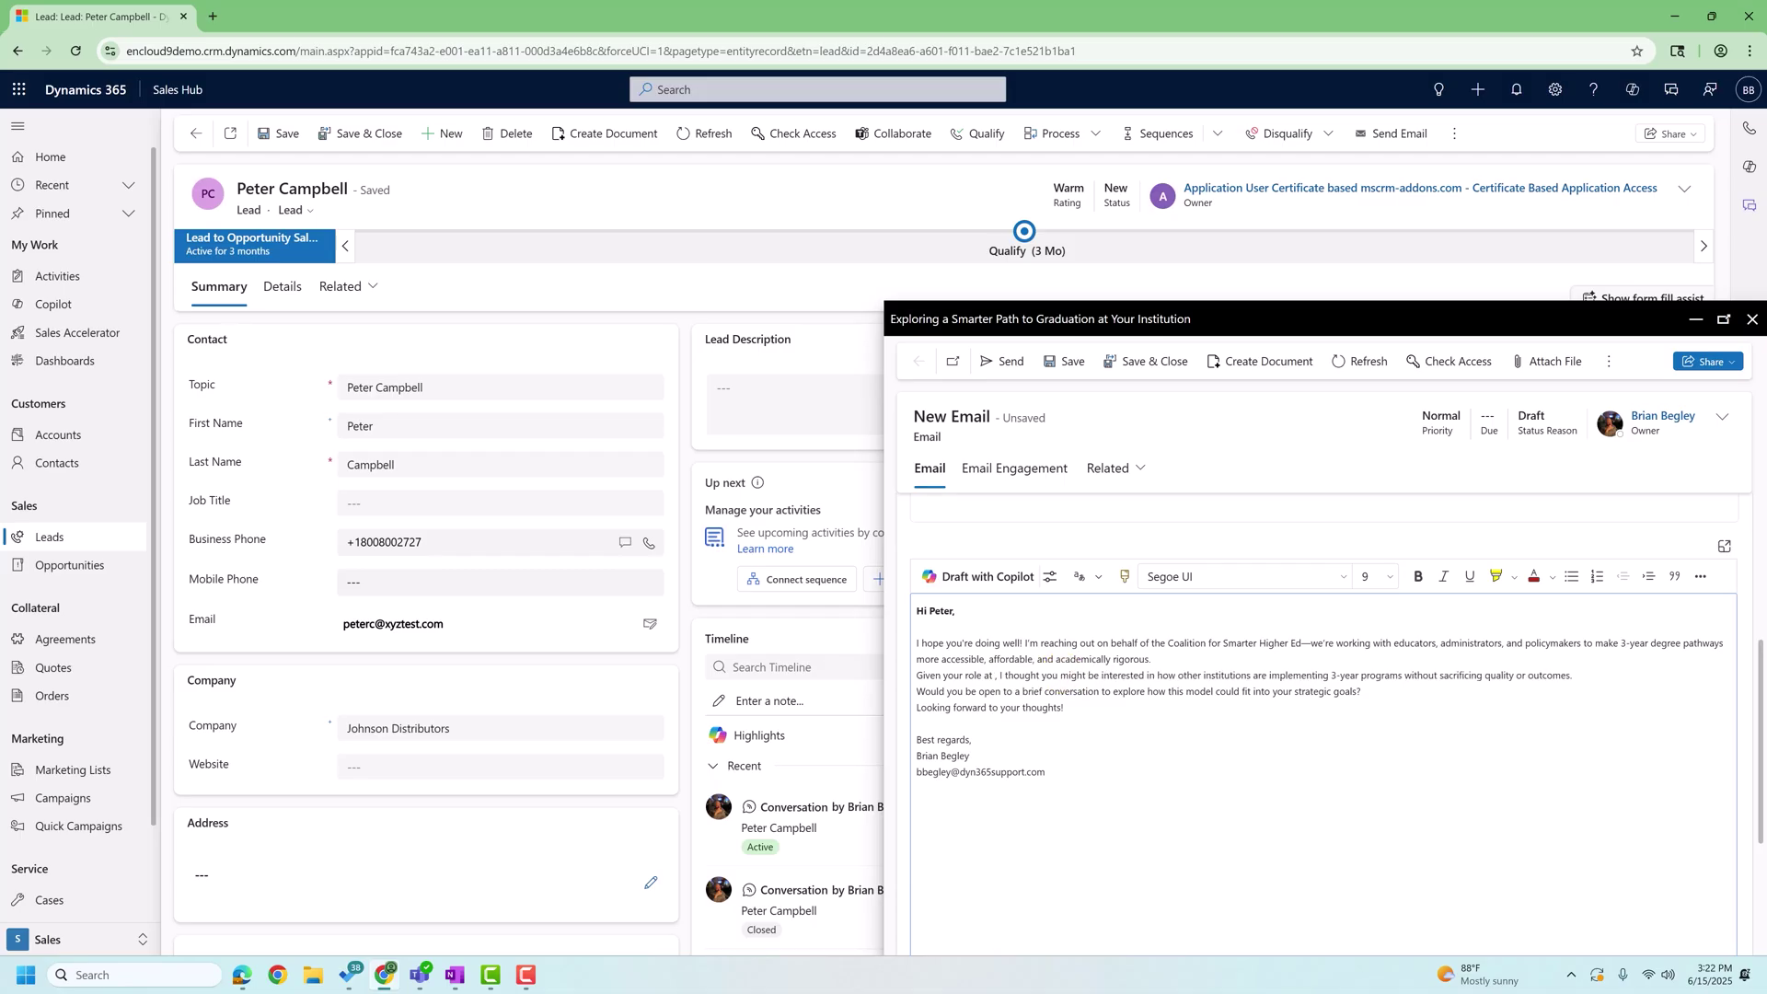
text(Notre Dame)
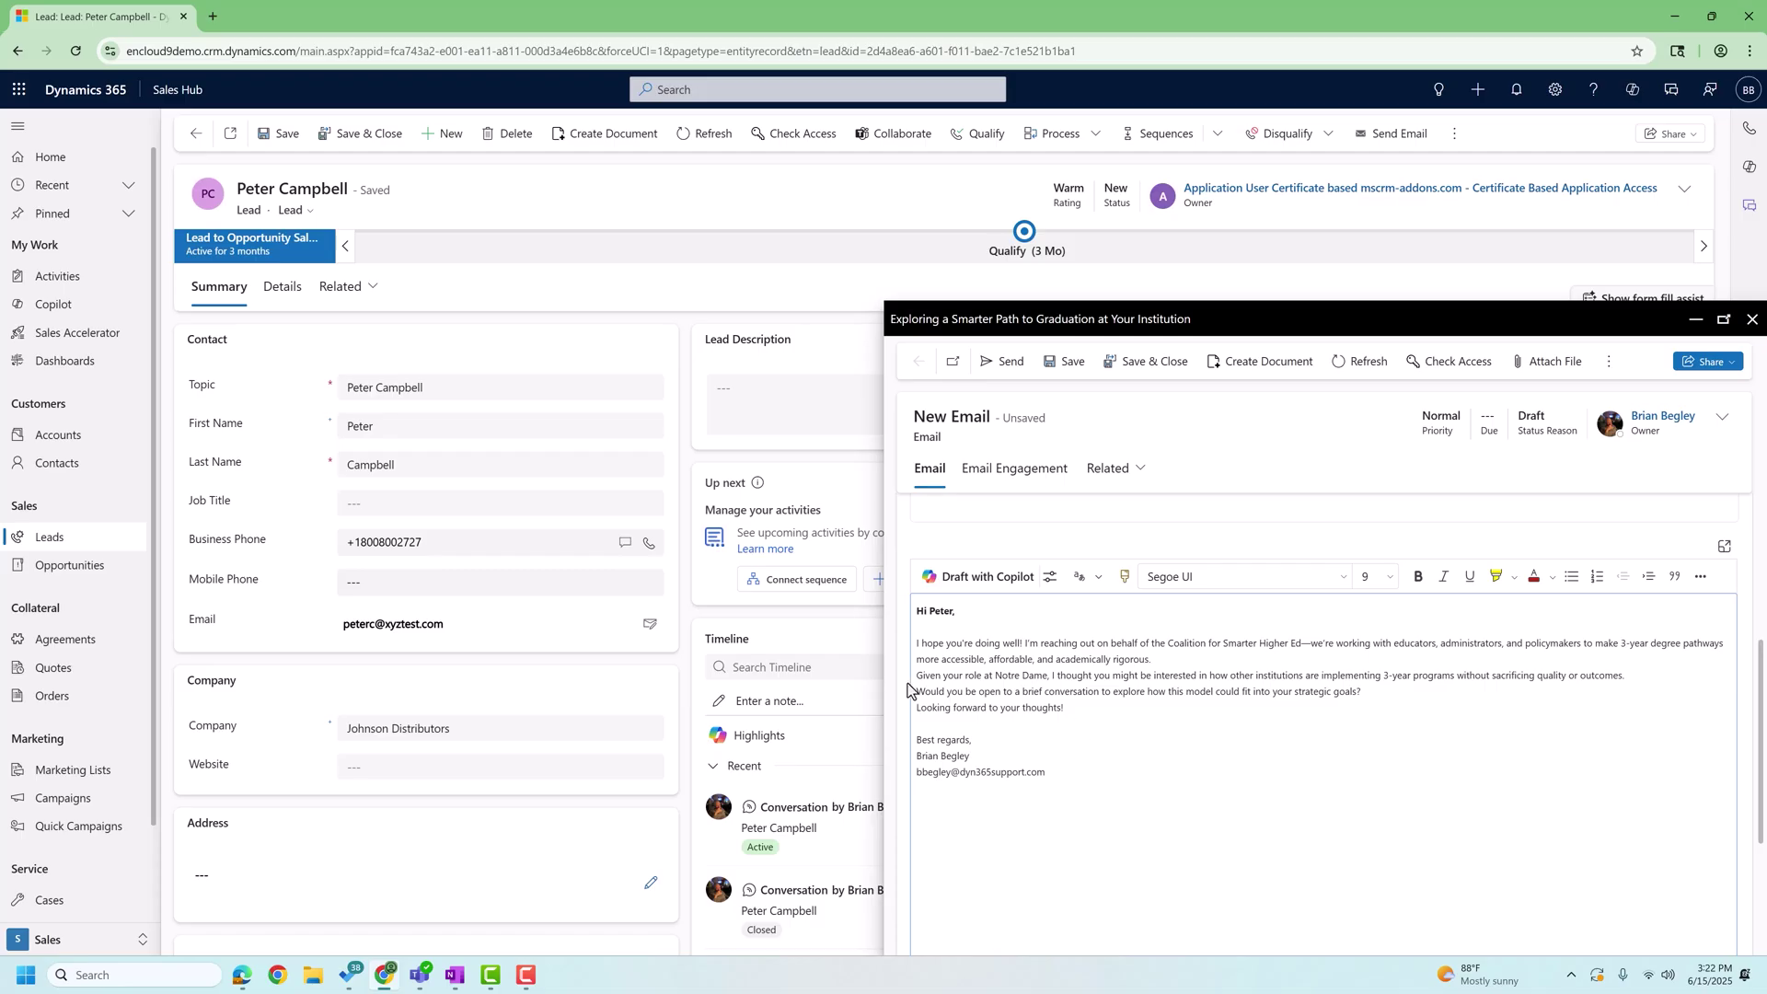
click(1001, 364)
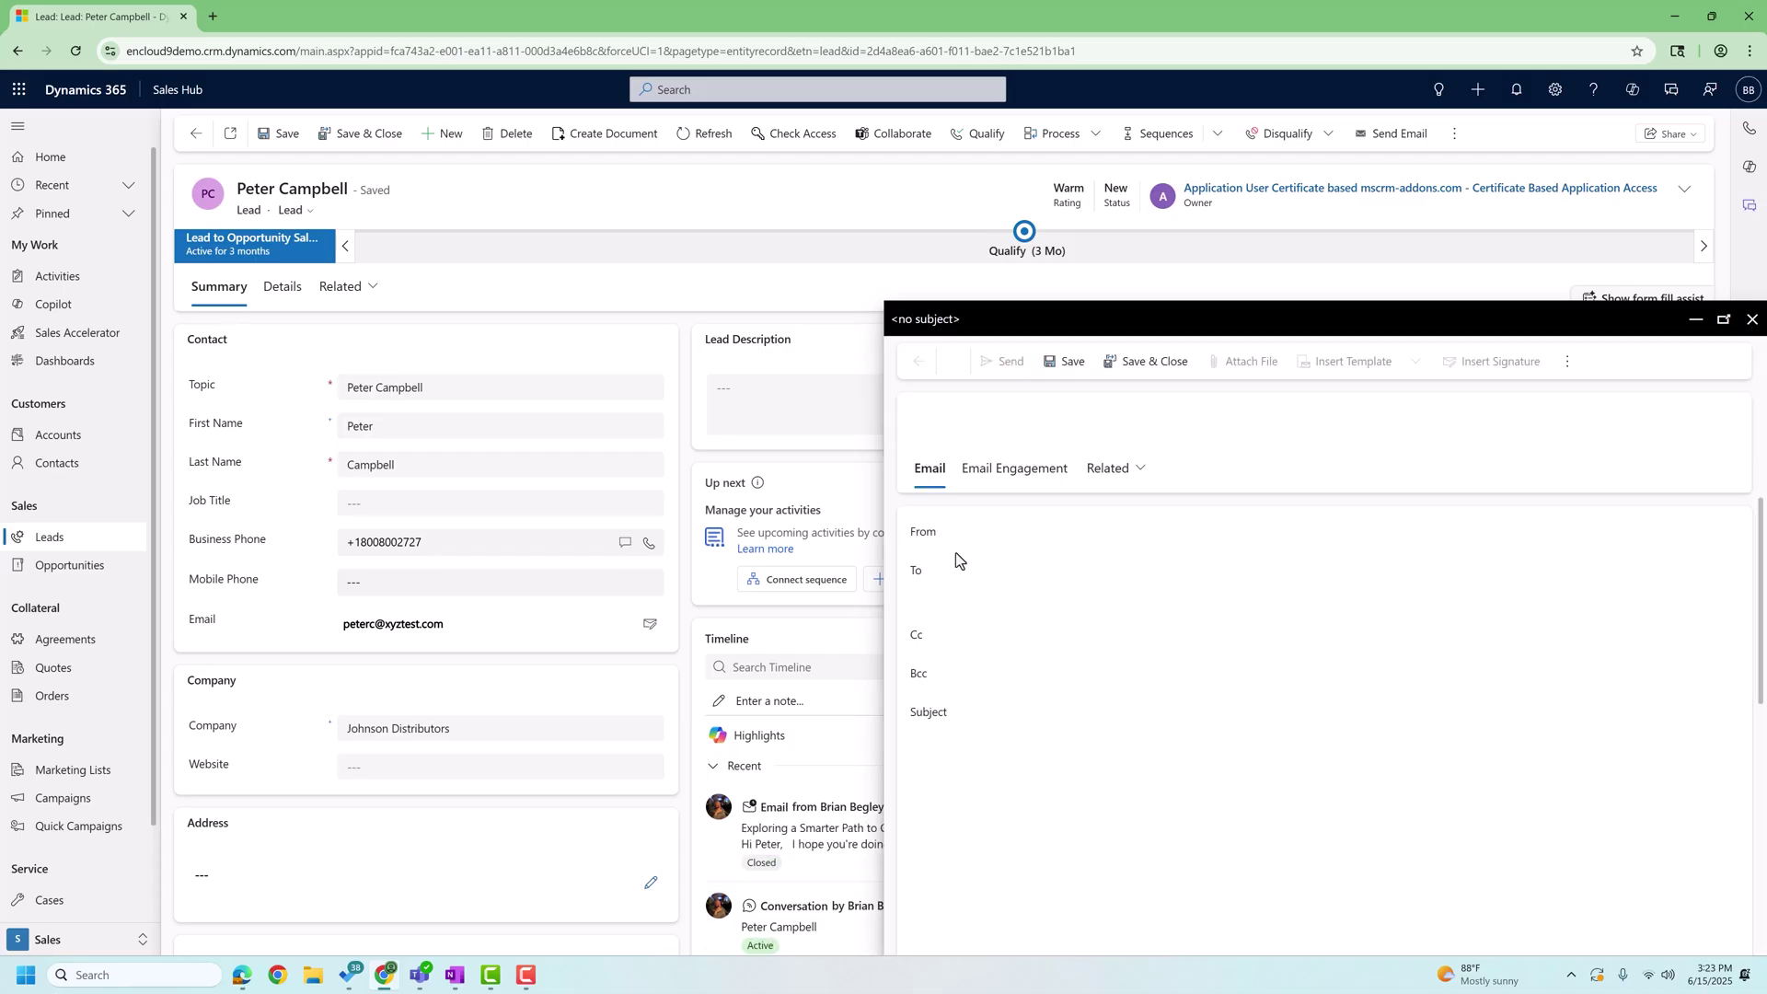
Review the sent email's engagement options and recipient activity, and close the email window
click(1006, 494)
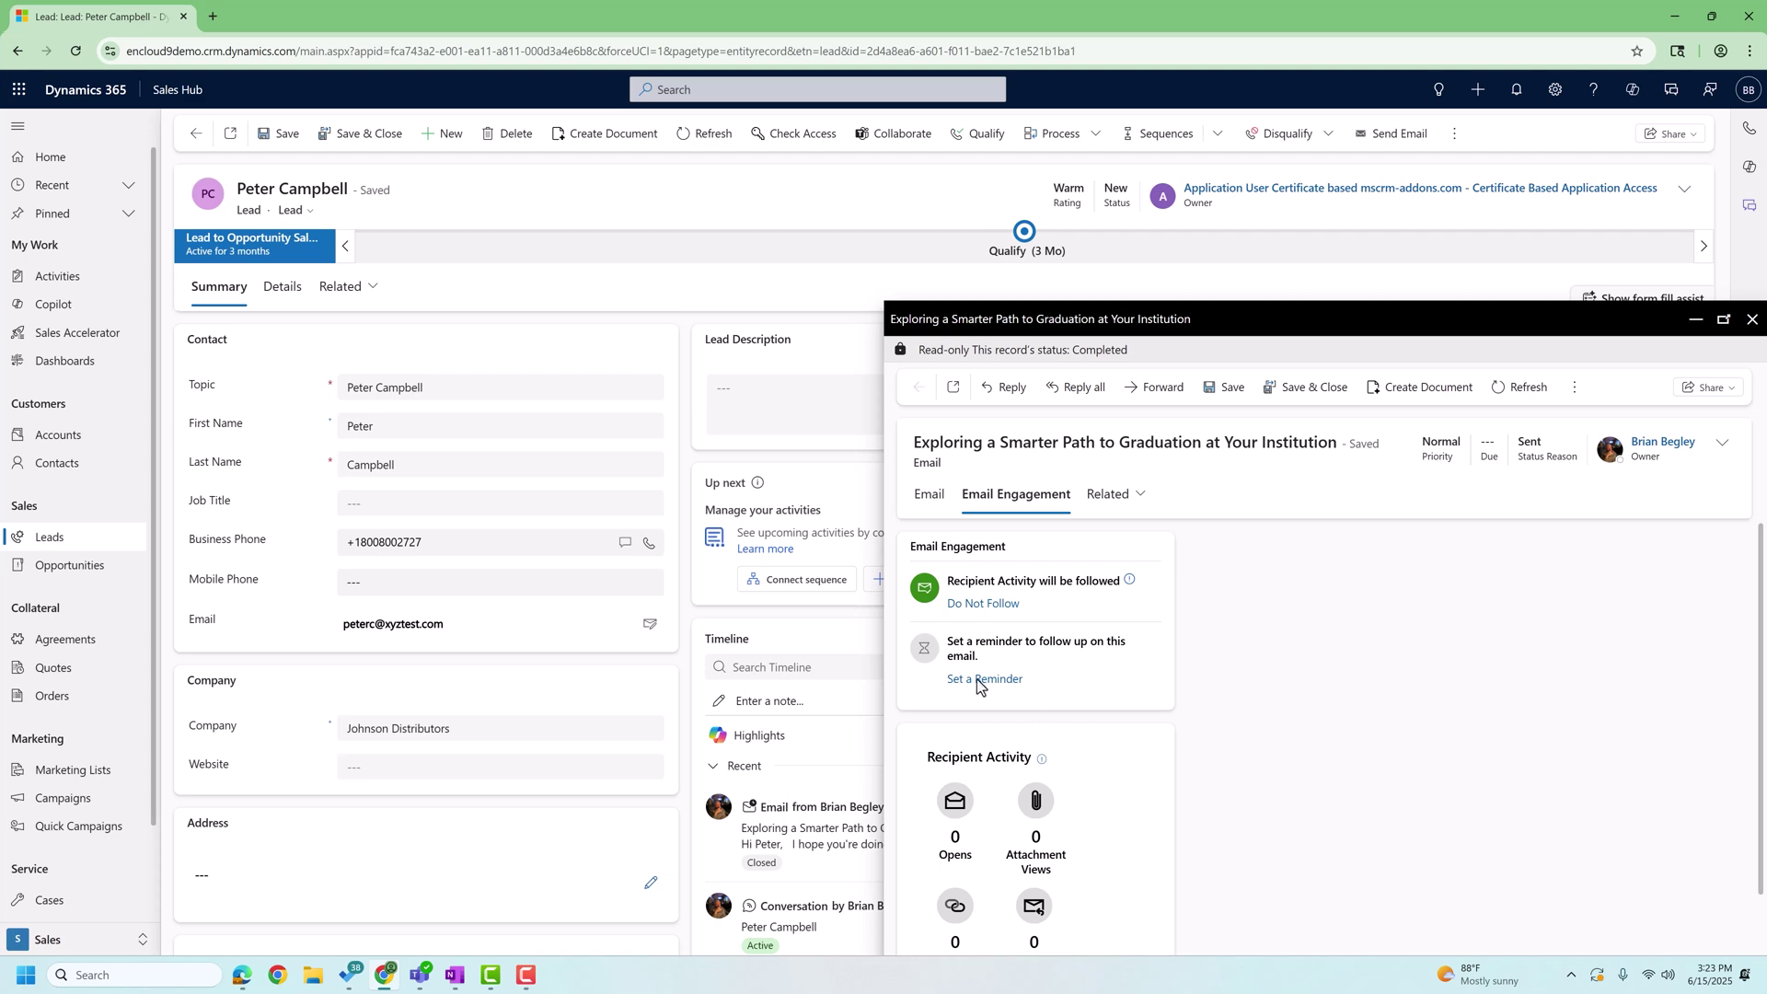
scroll(1060, 914, down, 1)
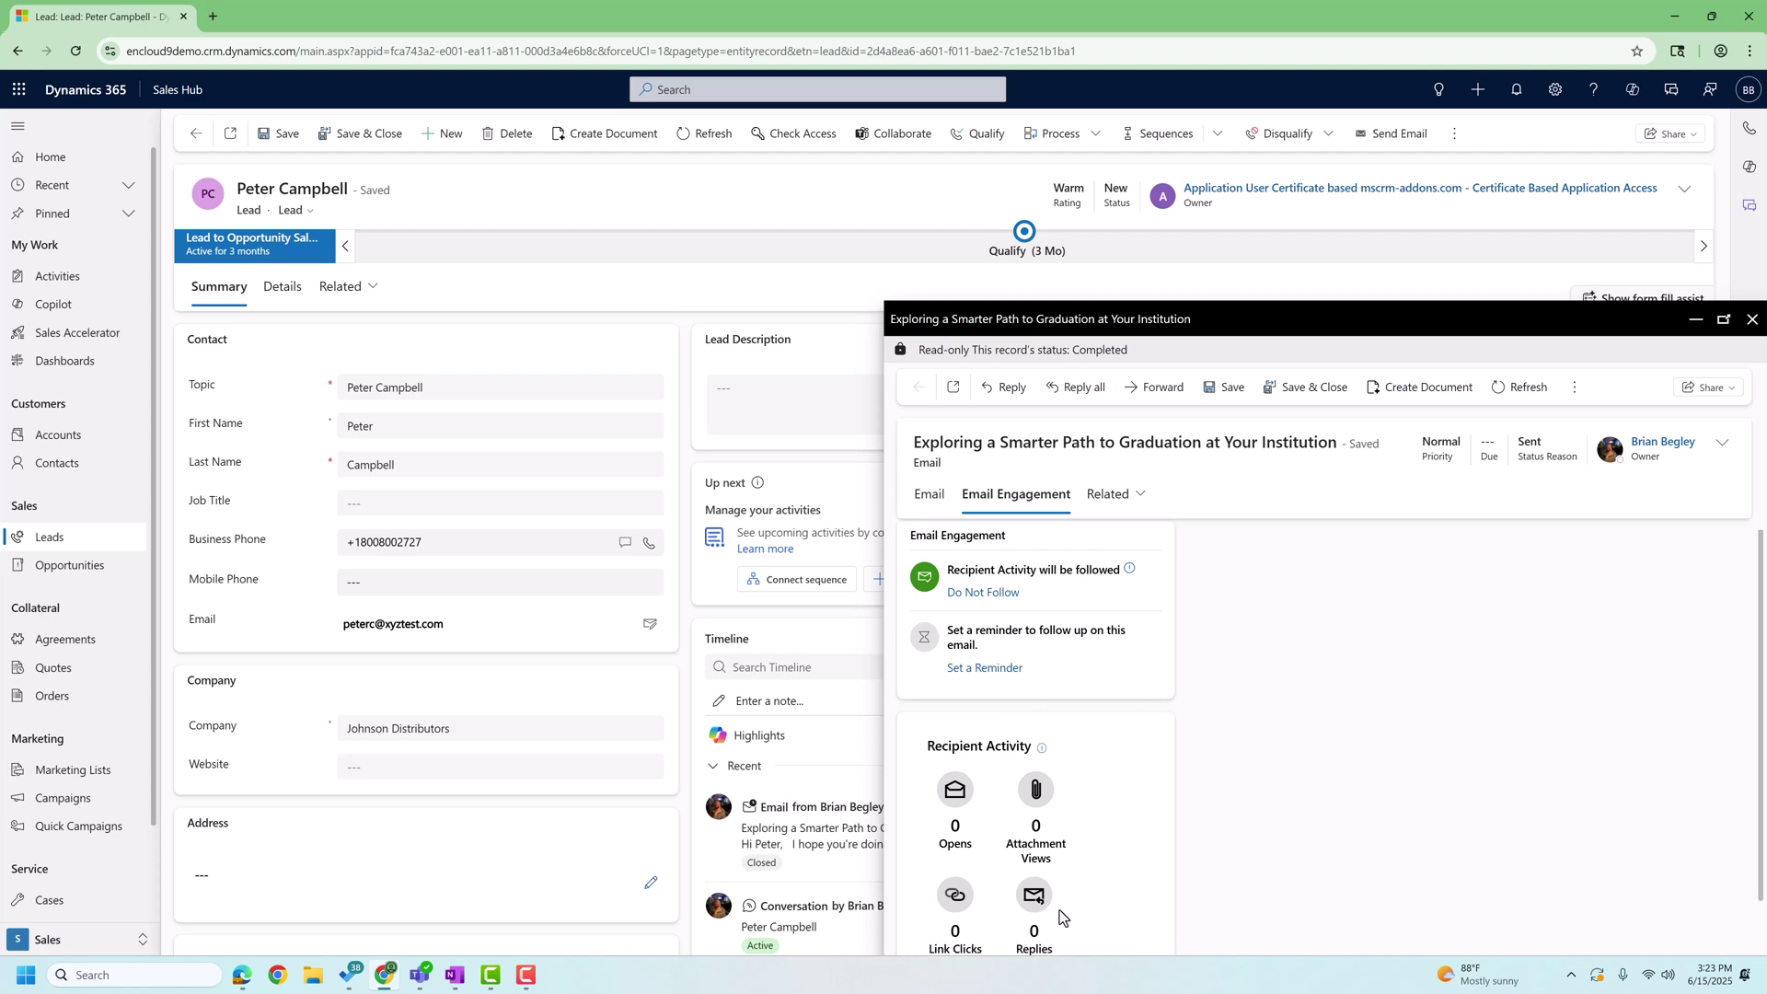
scroll(1061, 915, down, 1)
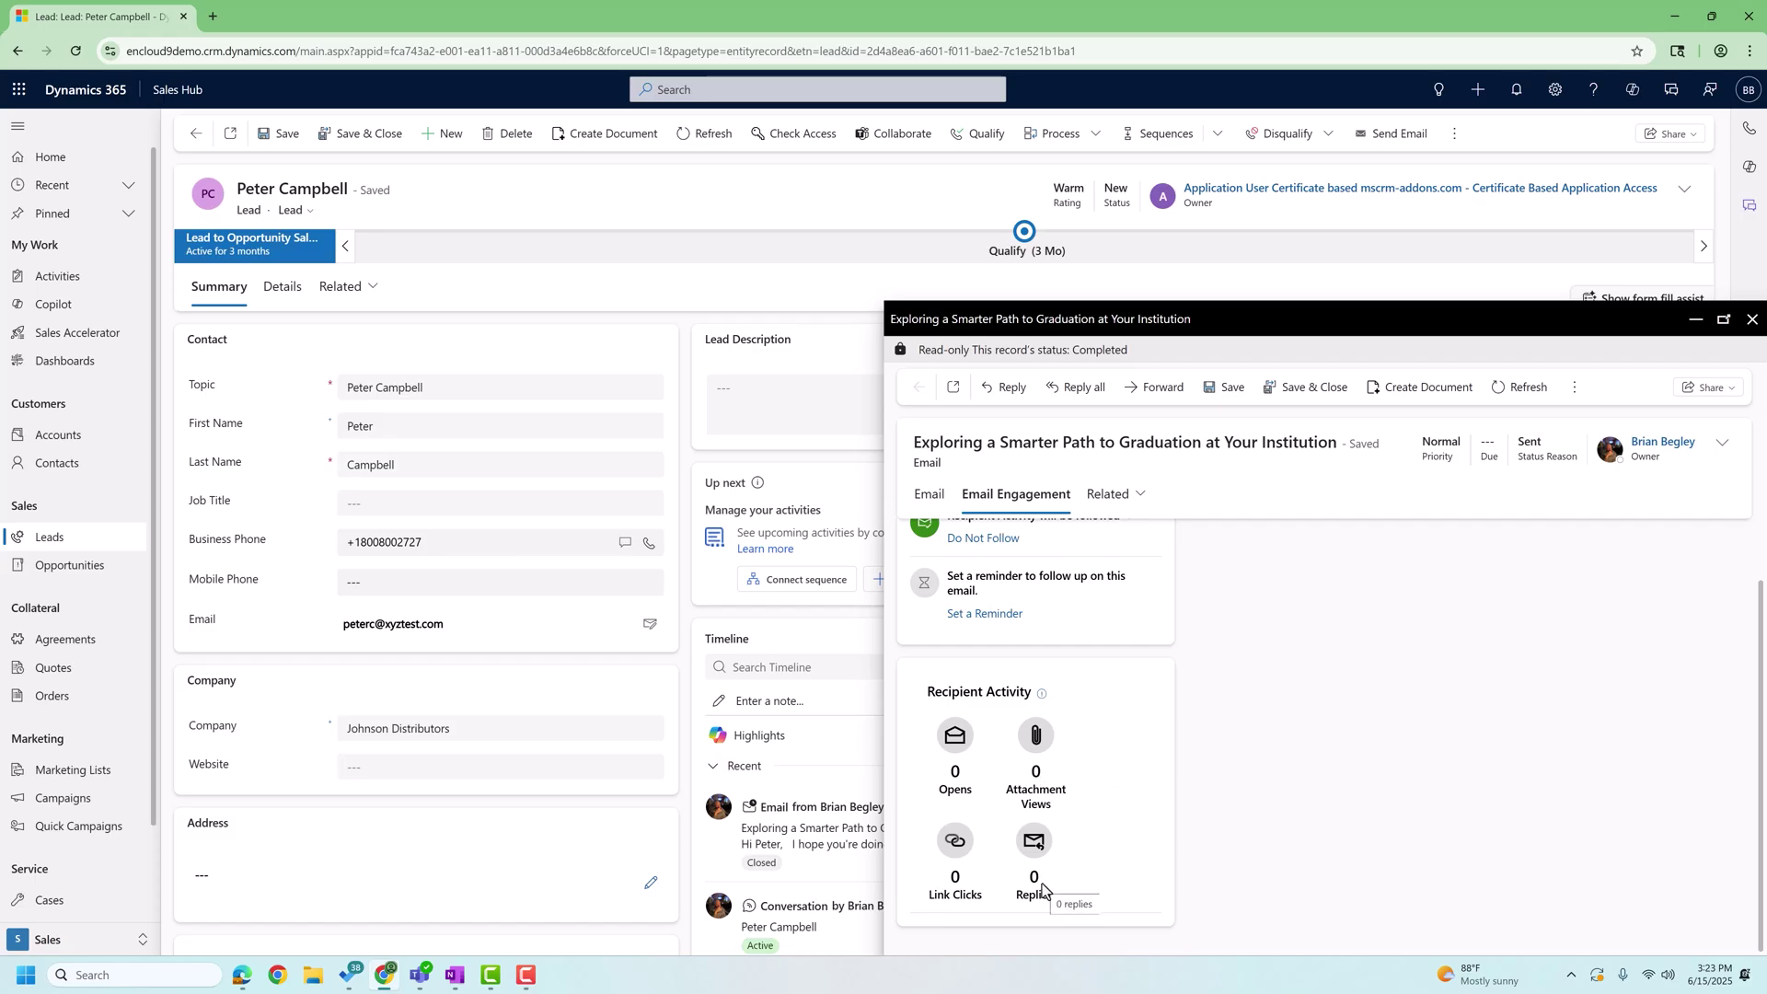
click(1751, 320)
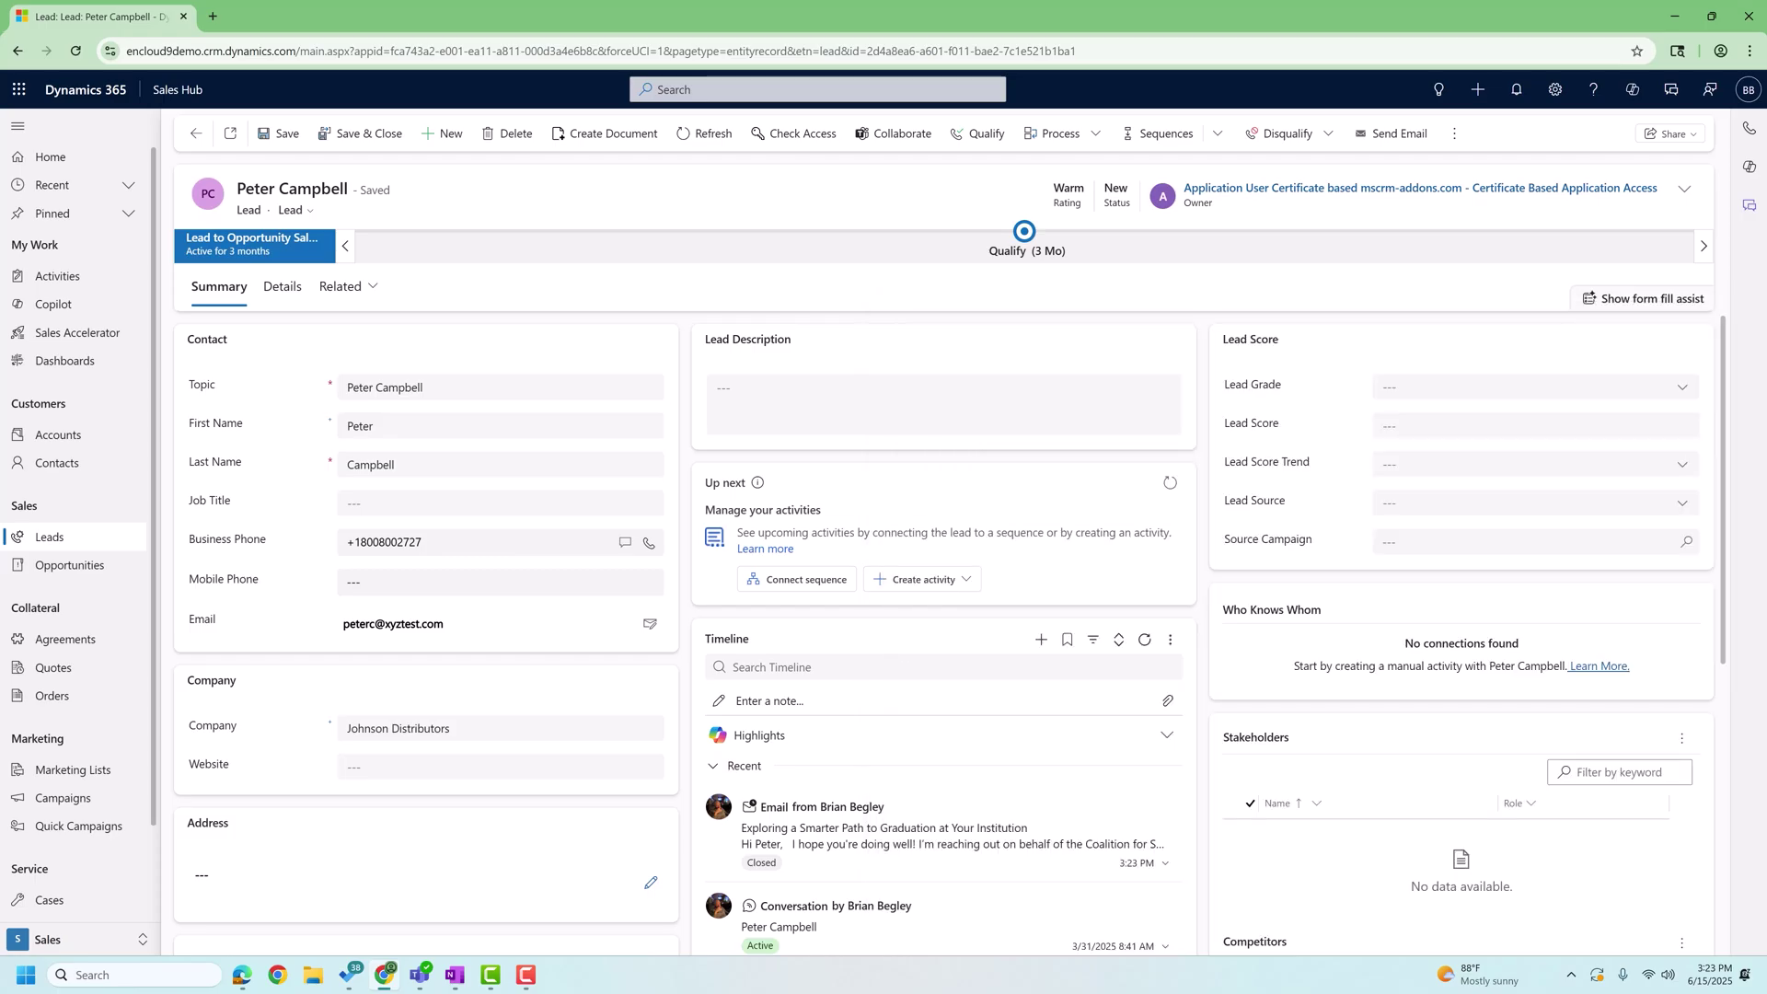